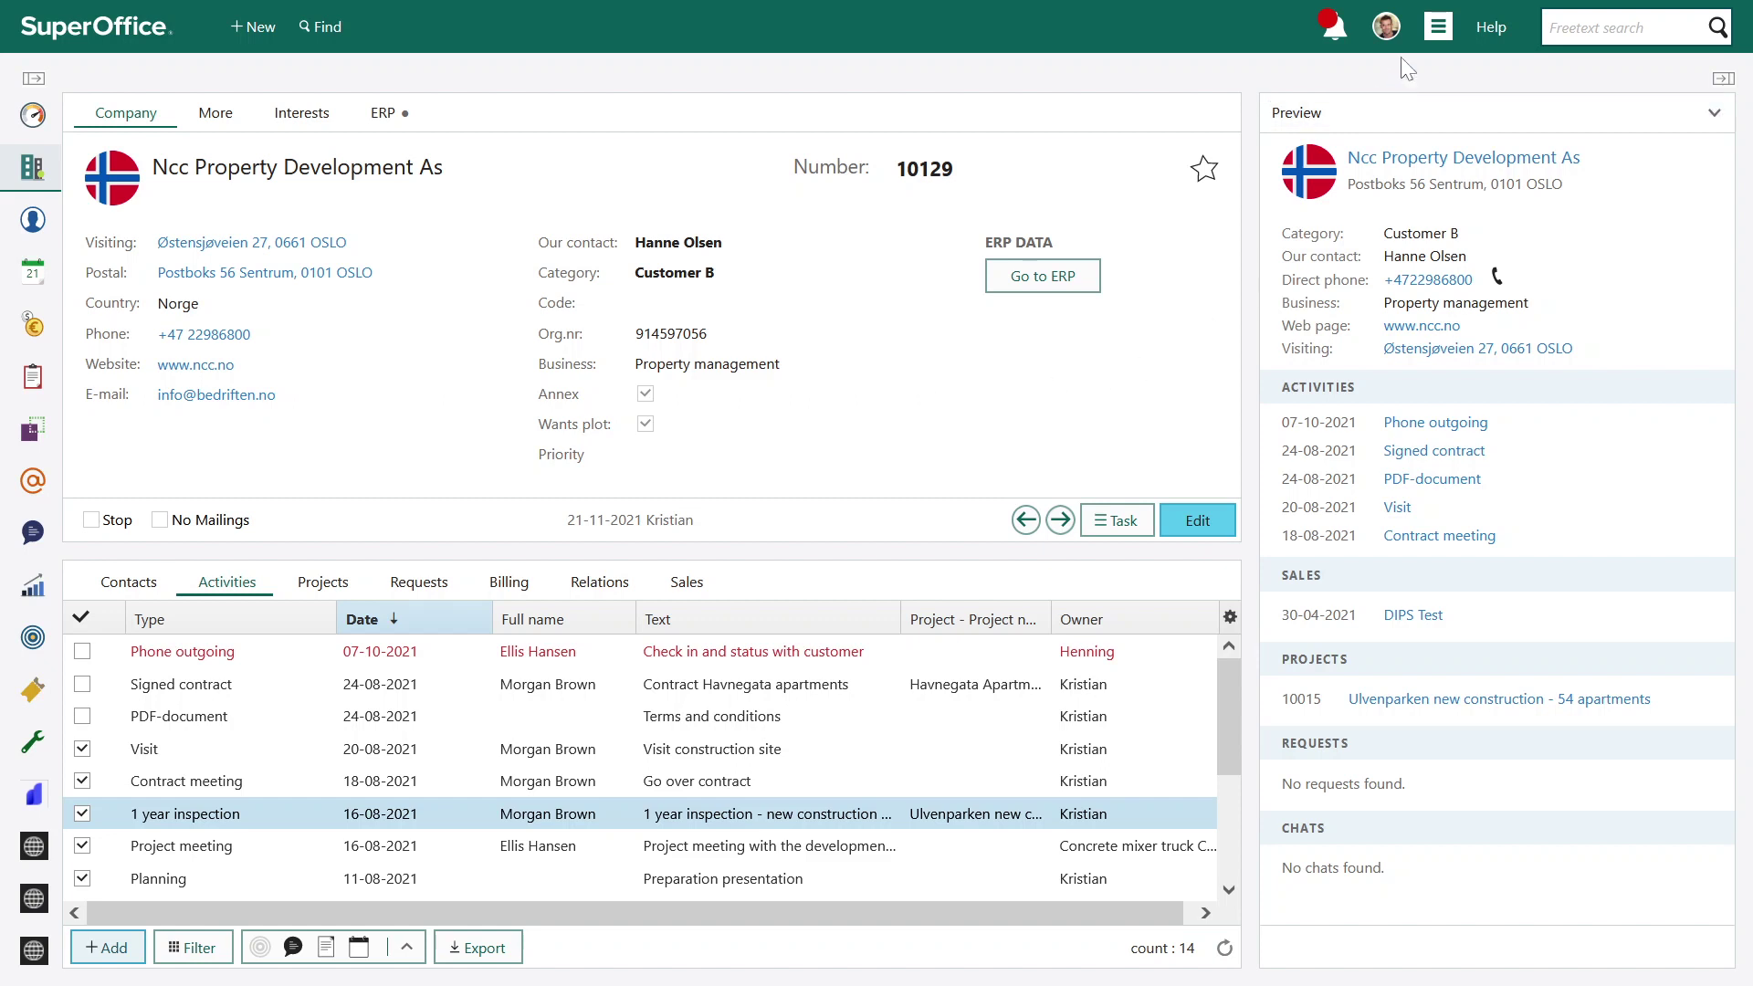
# Step: Open Preferences under Settings and maintenance in SuperOffice CRM
pyautogui.click(1436, 41)
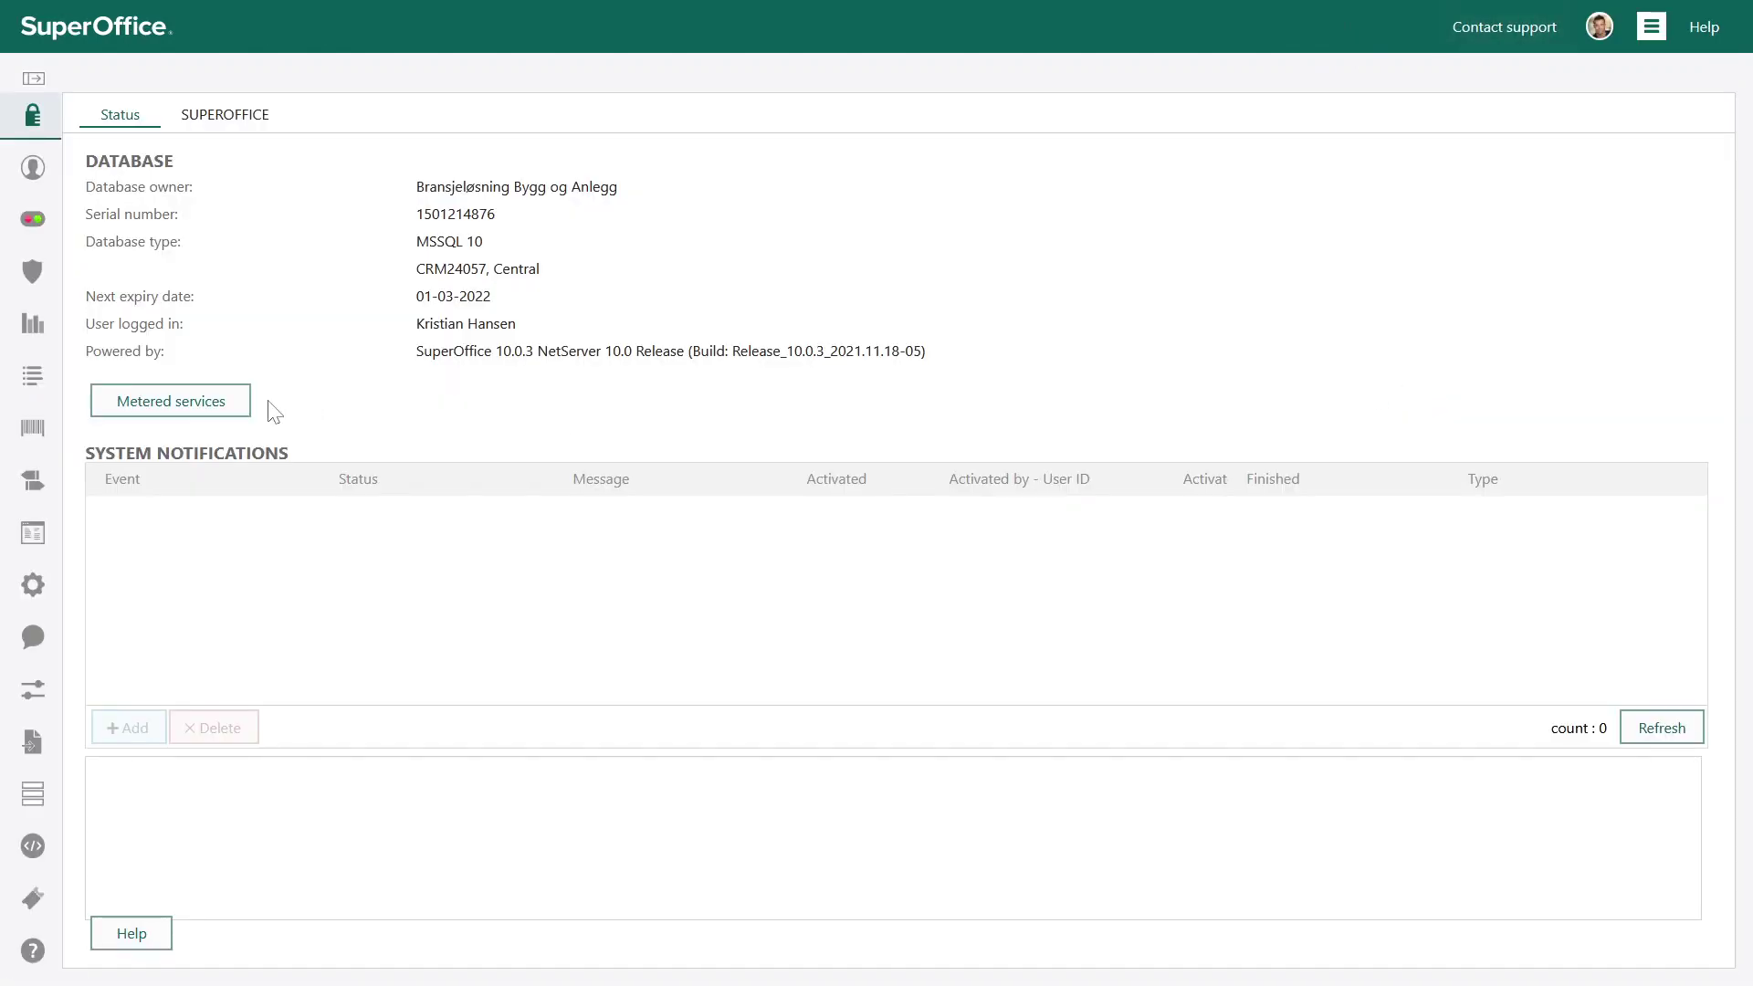
pyautogui.moveTo(28, 365)
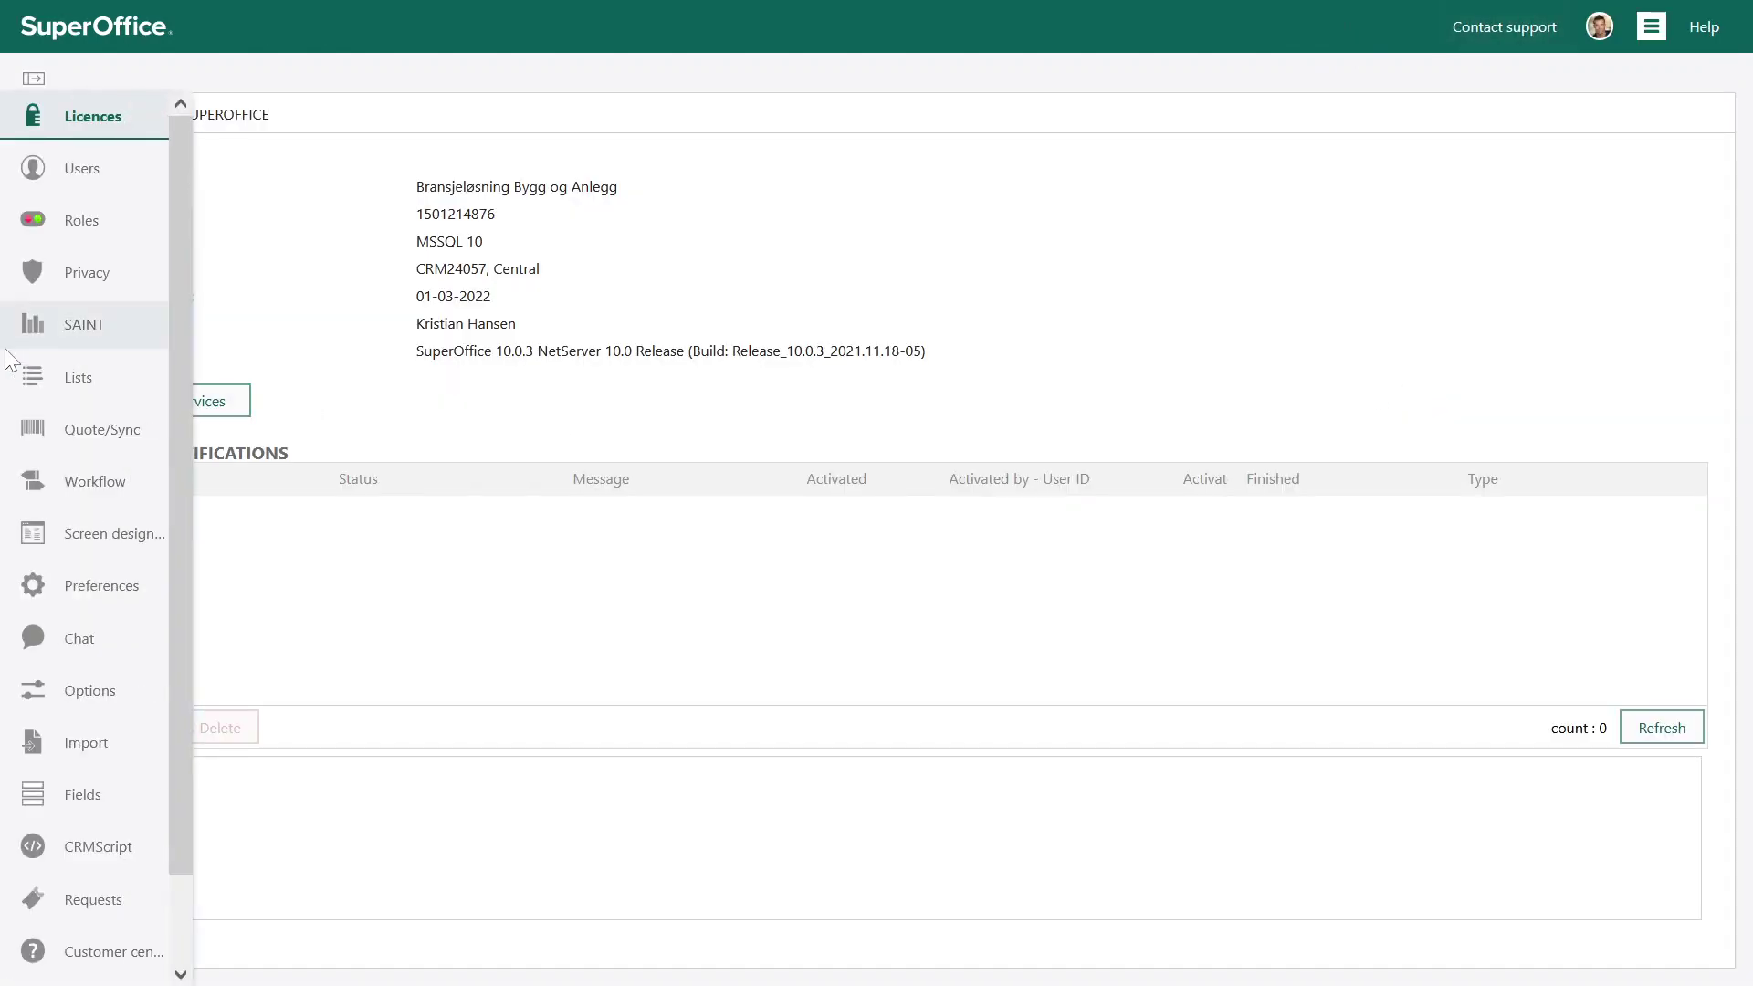
pyautogui.click(100, 589)
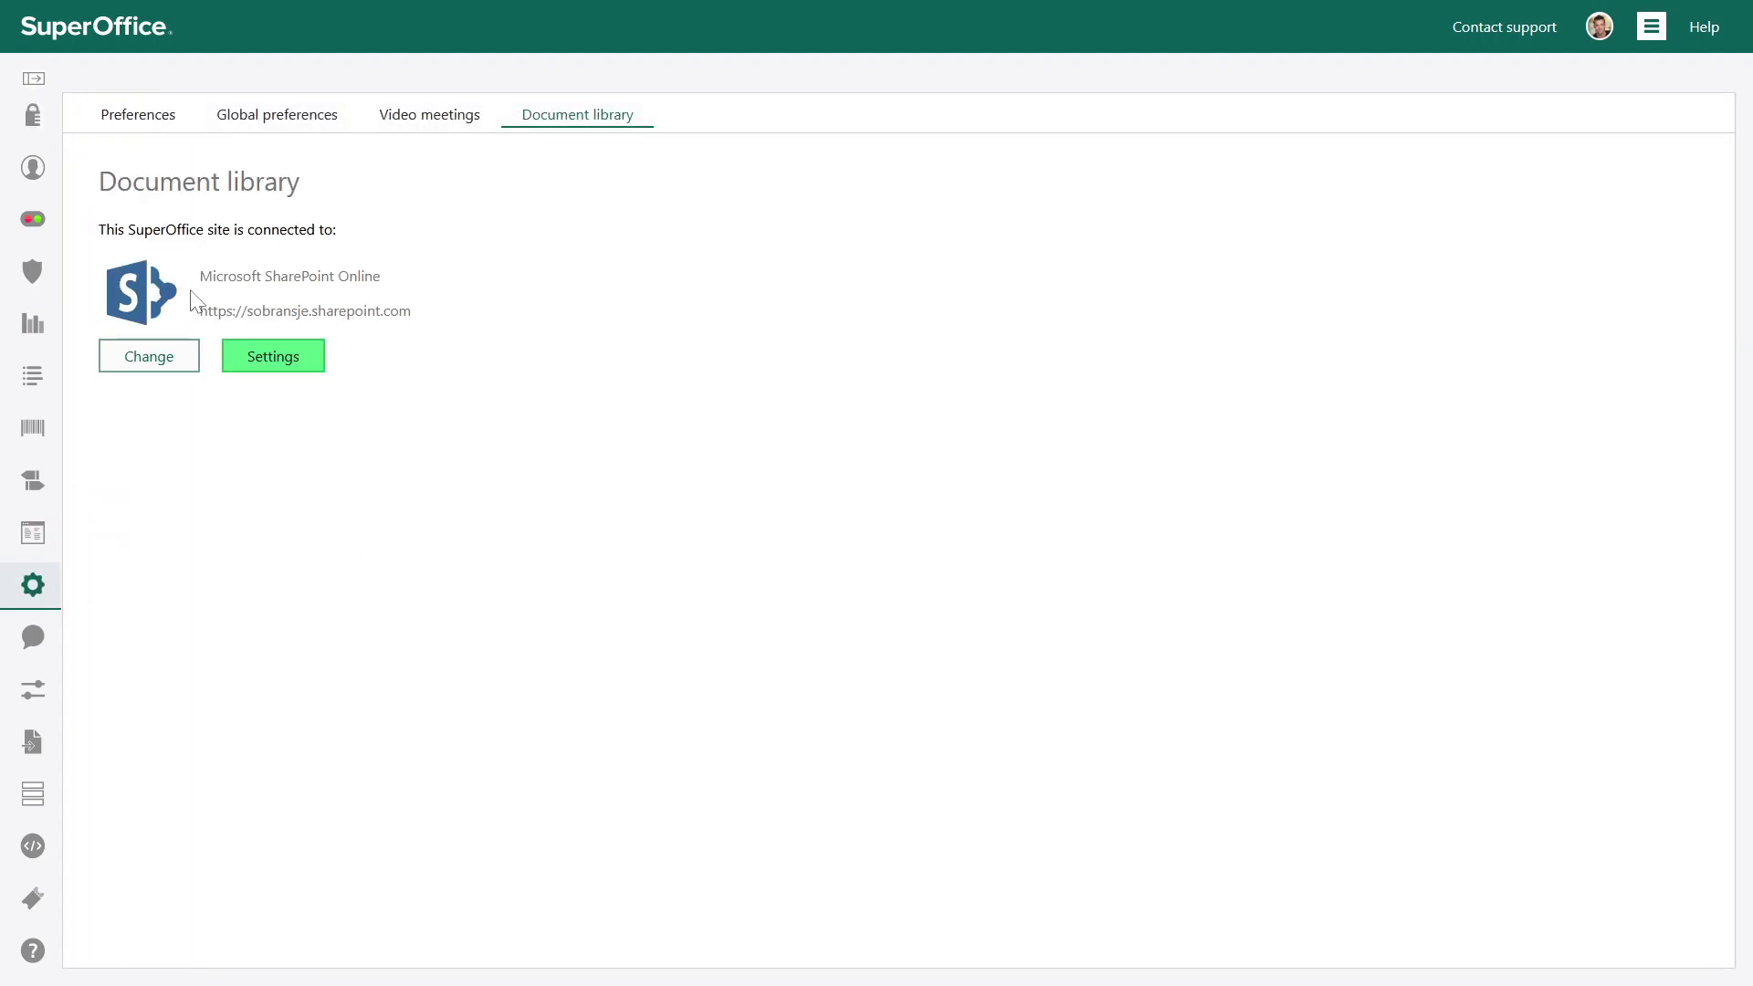
pyautogui.click(178, 363)
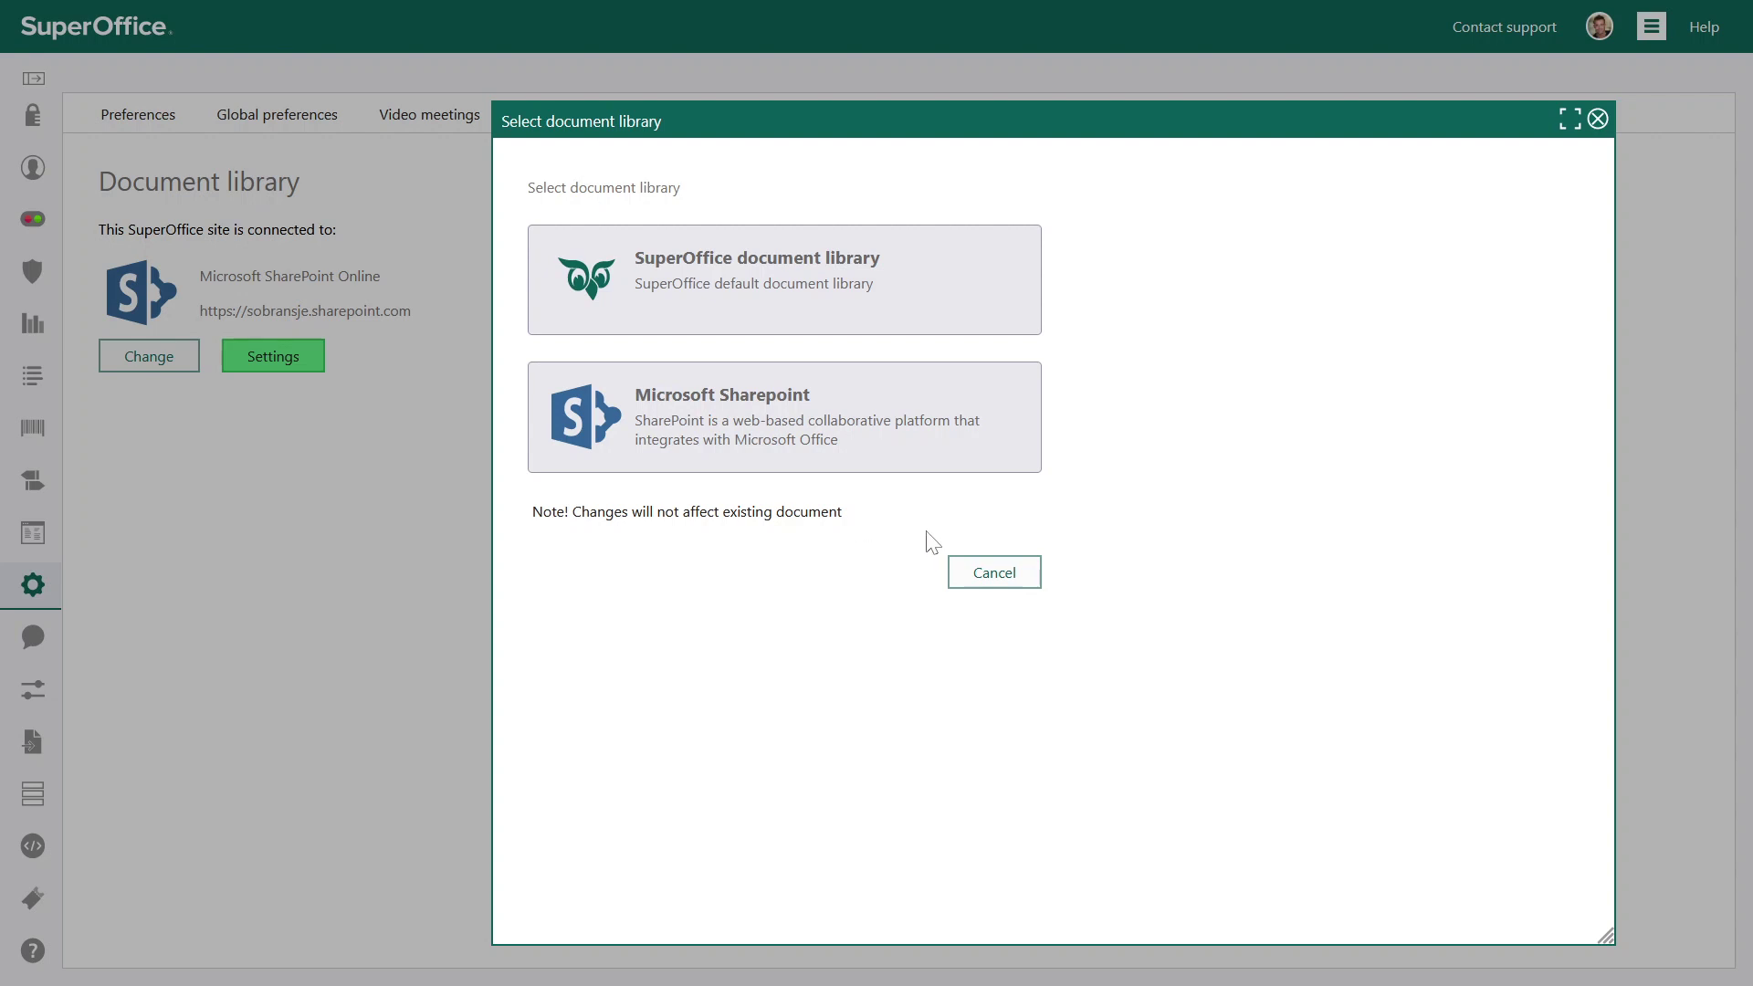
# Step: Review the SharePoint site, SOARCHIVE library and folder structure options without changing them
pyautogui.click(972, 584)
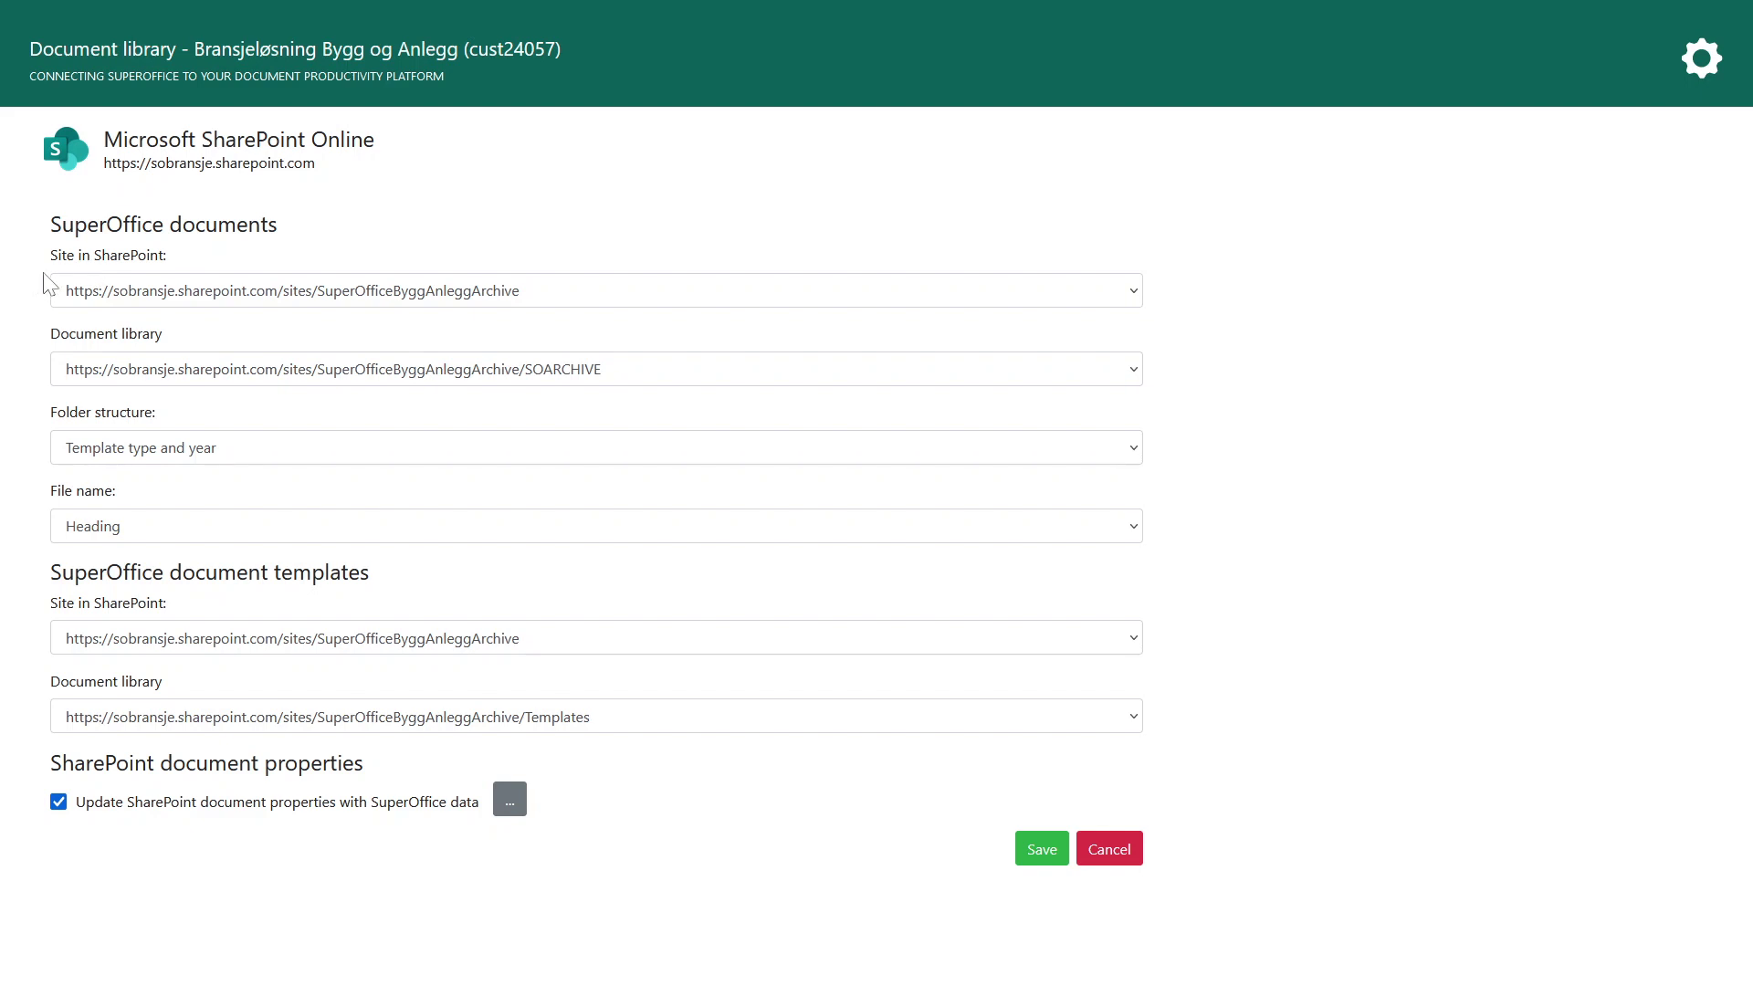
pyautogui.click(169, 294)
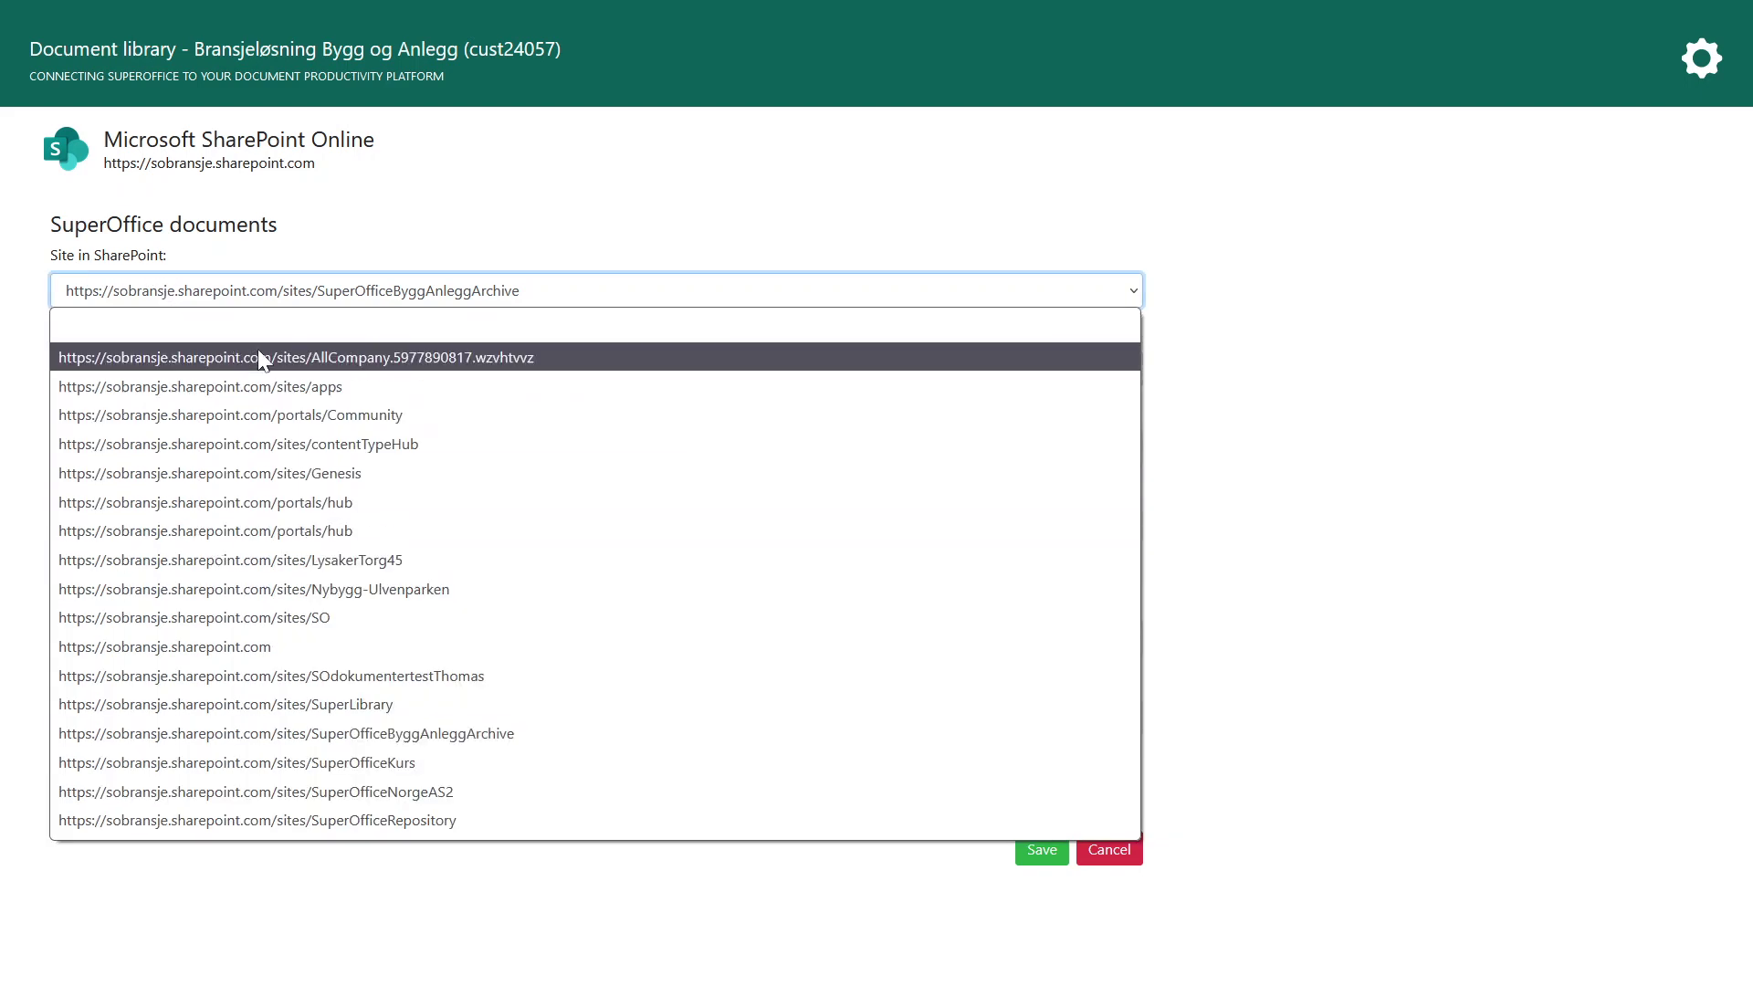
pyautogui.click(346, 237)
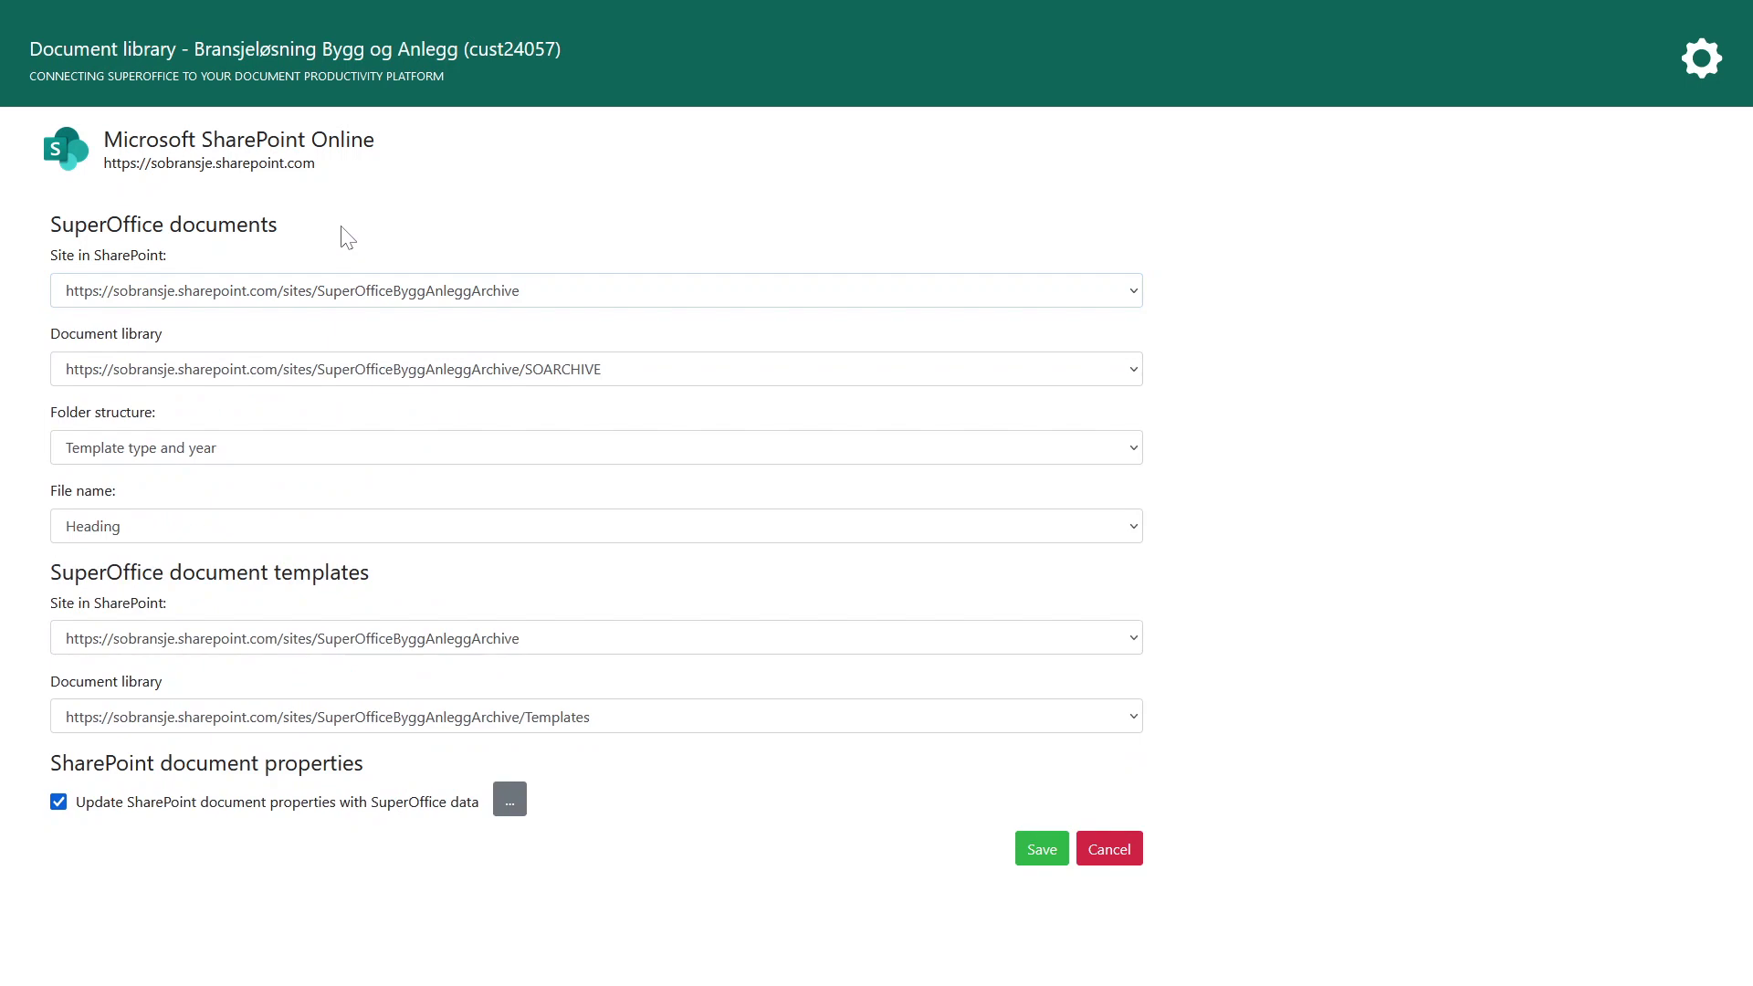
pyautogui.click(456, 378)
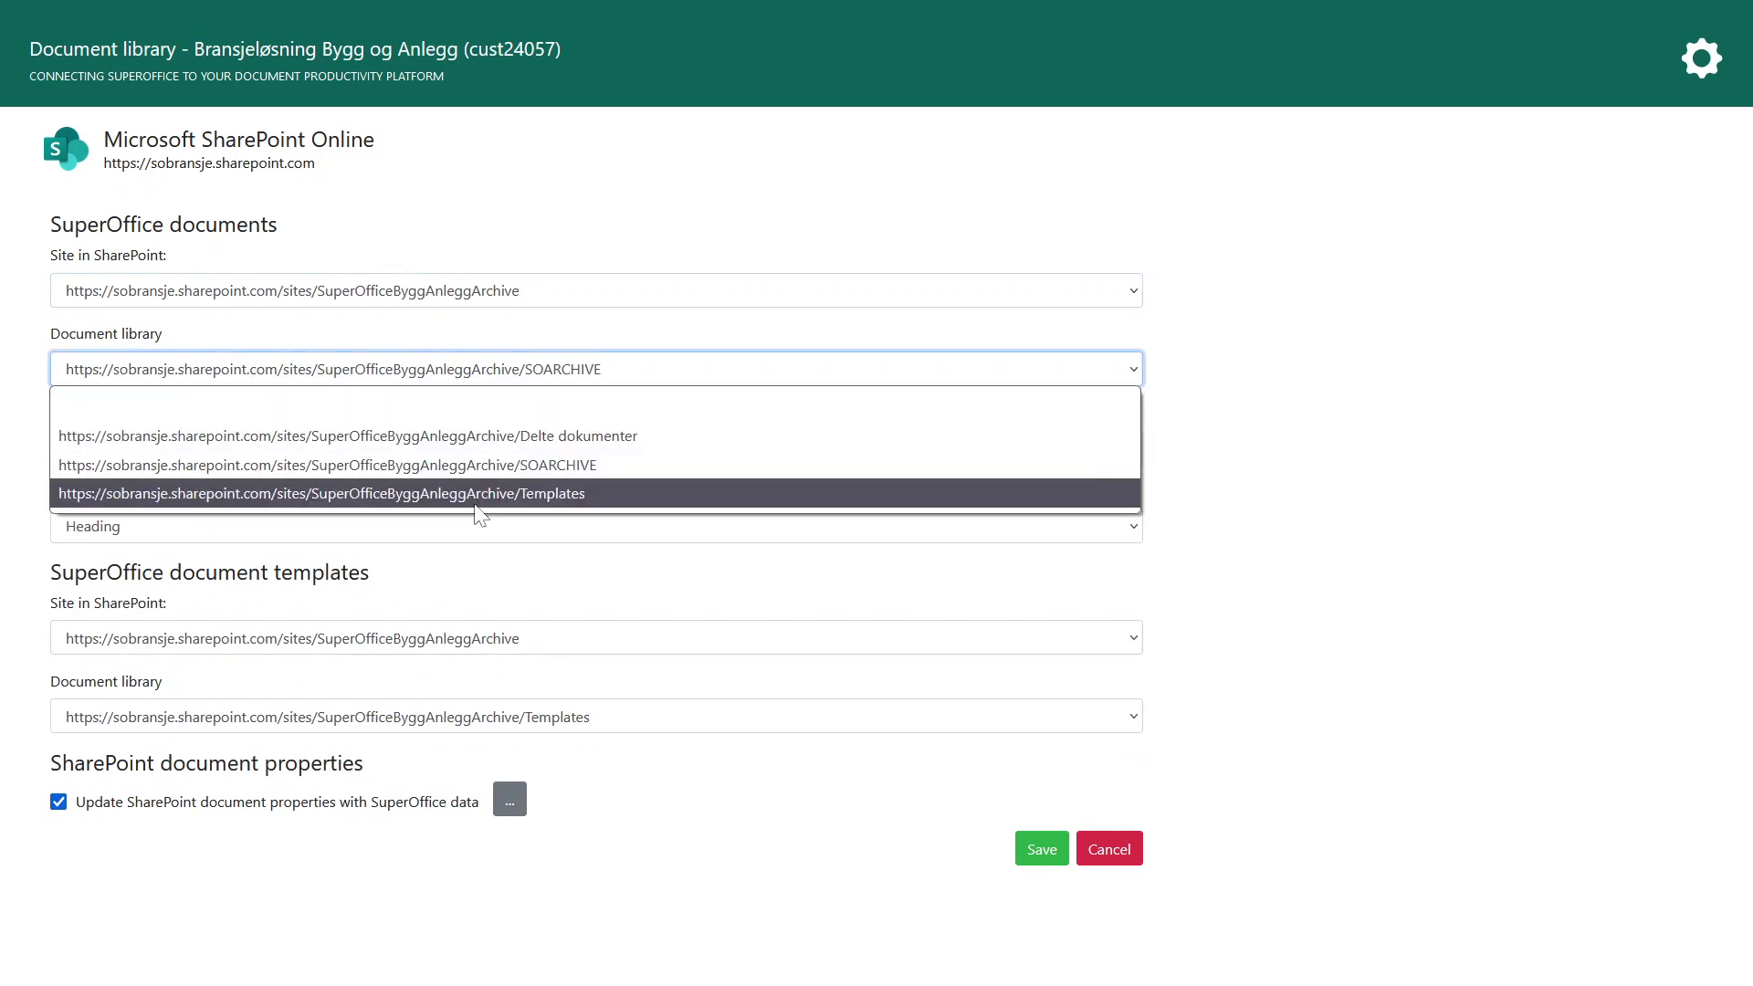
pyautogui.click(636, 342)
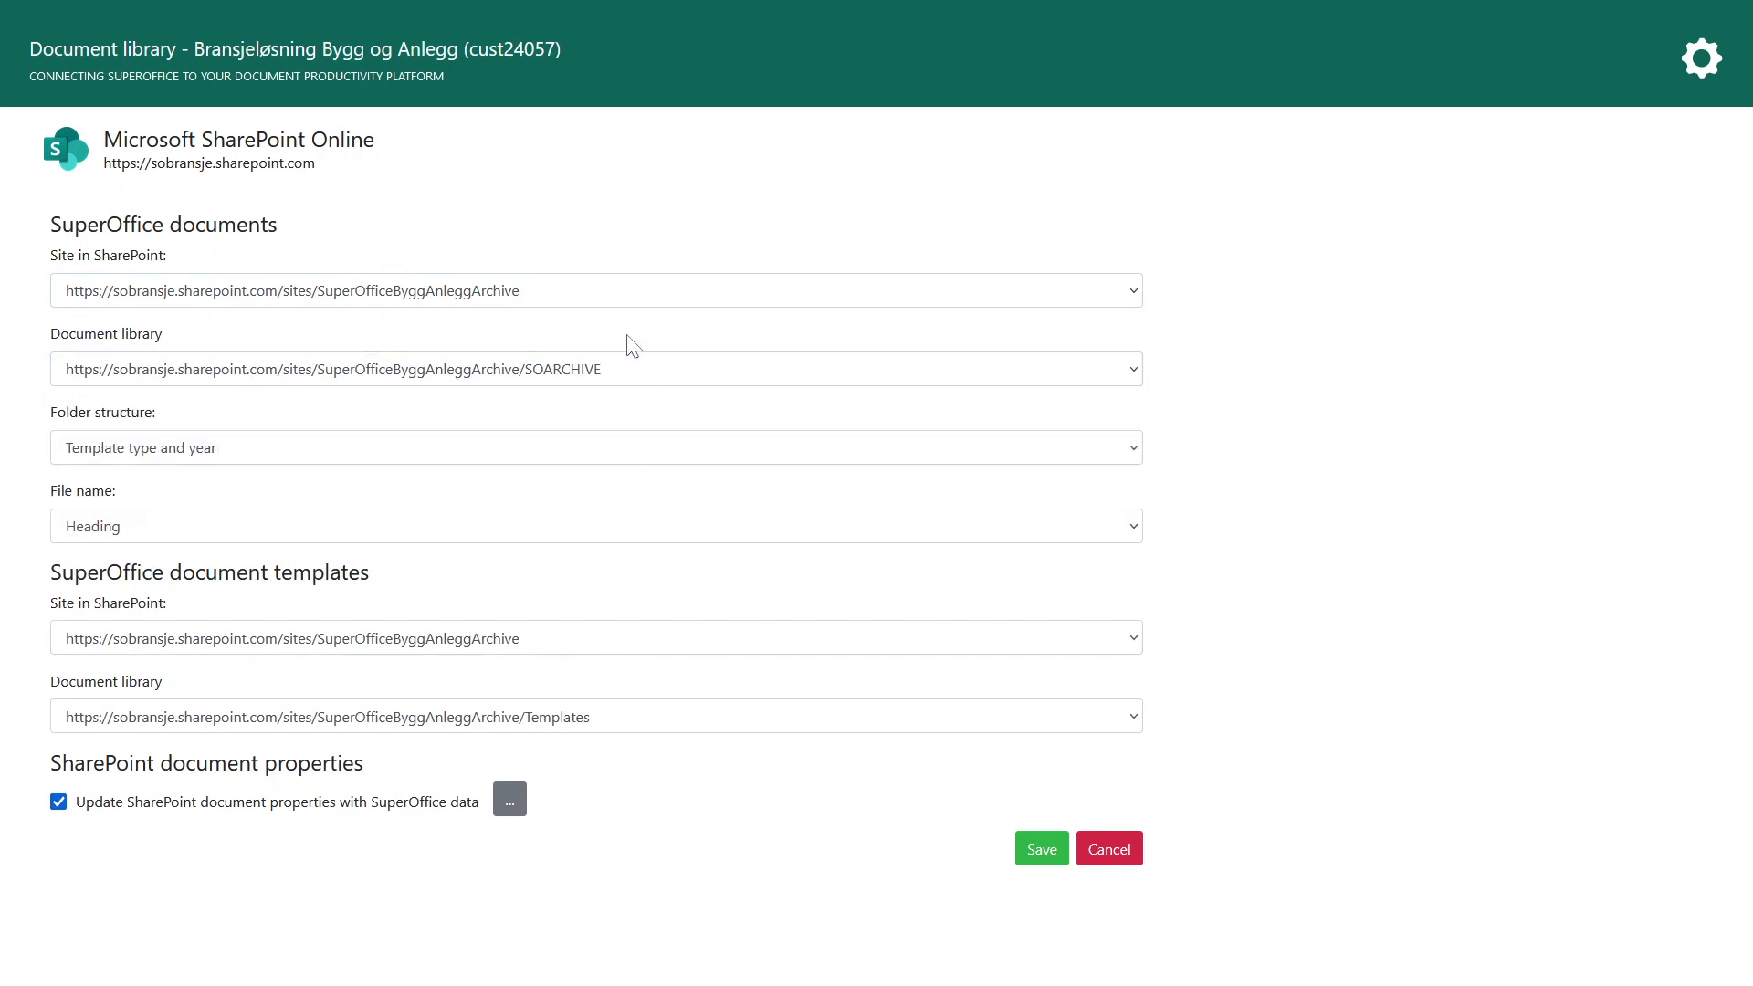
pyautogui.click(80, 460)
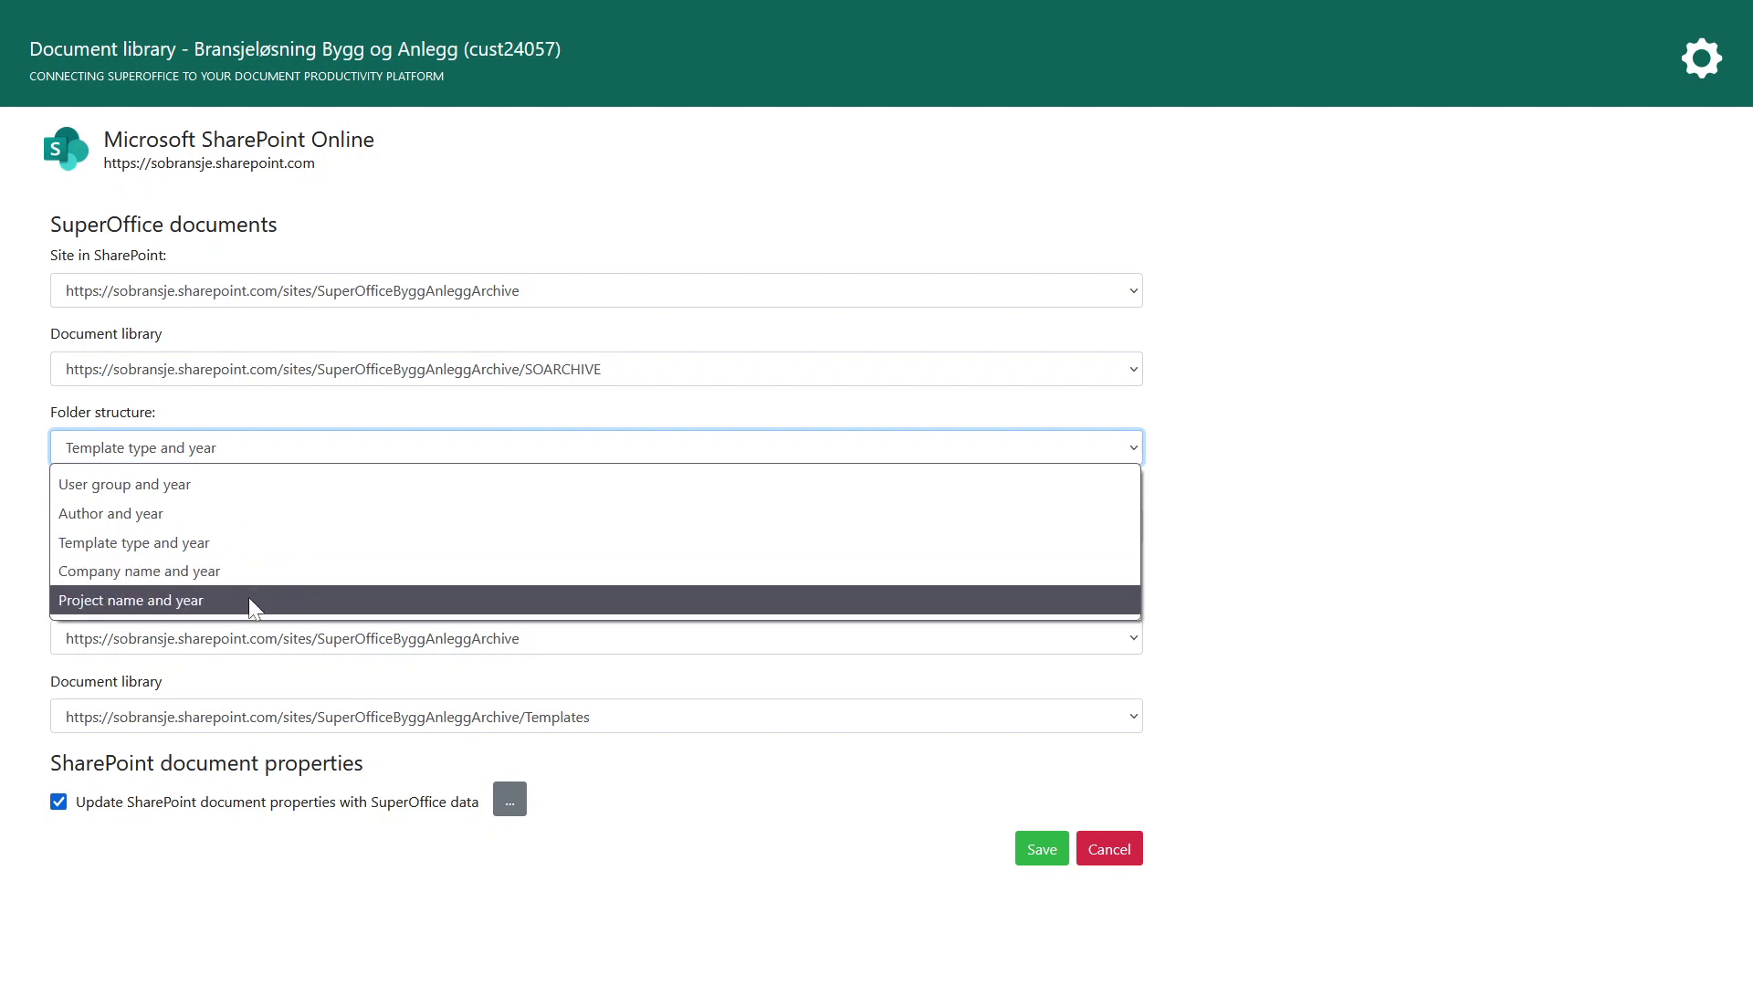
pyautogui.click(90, 548)
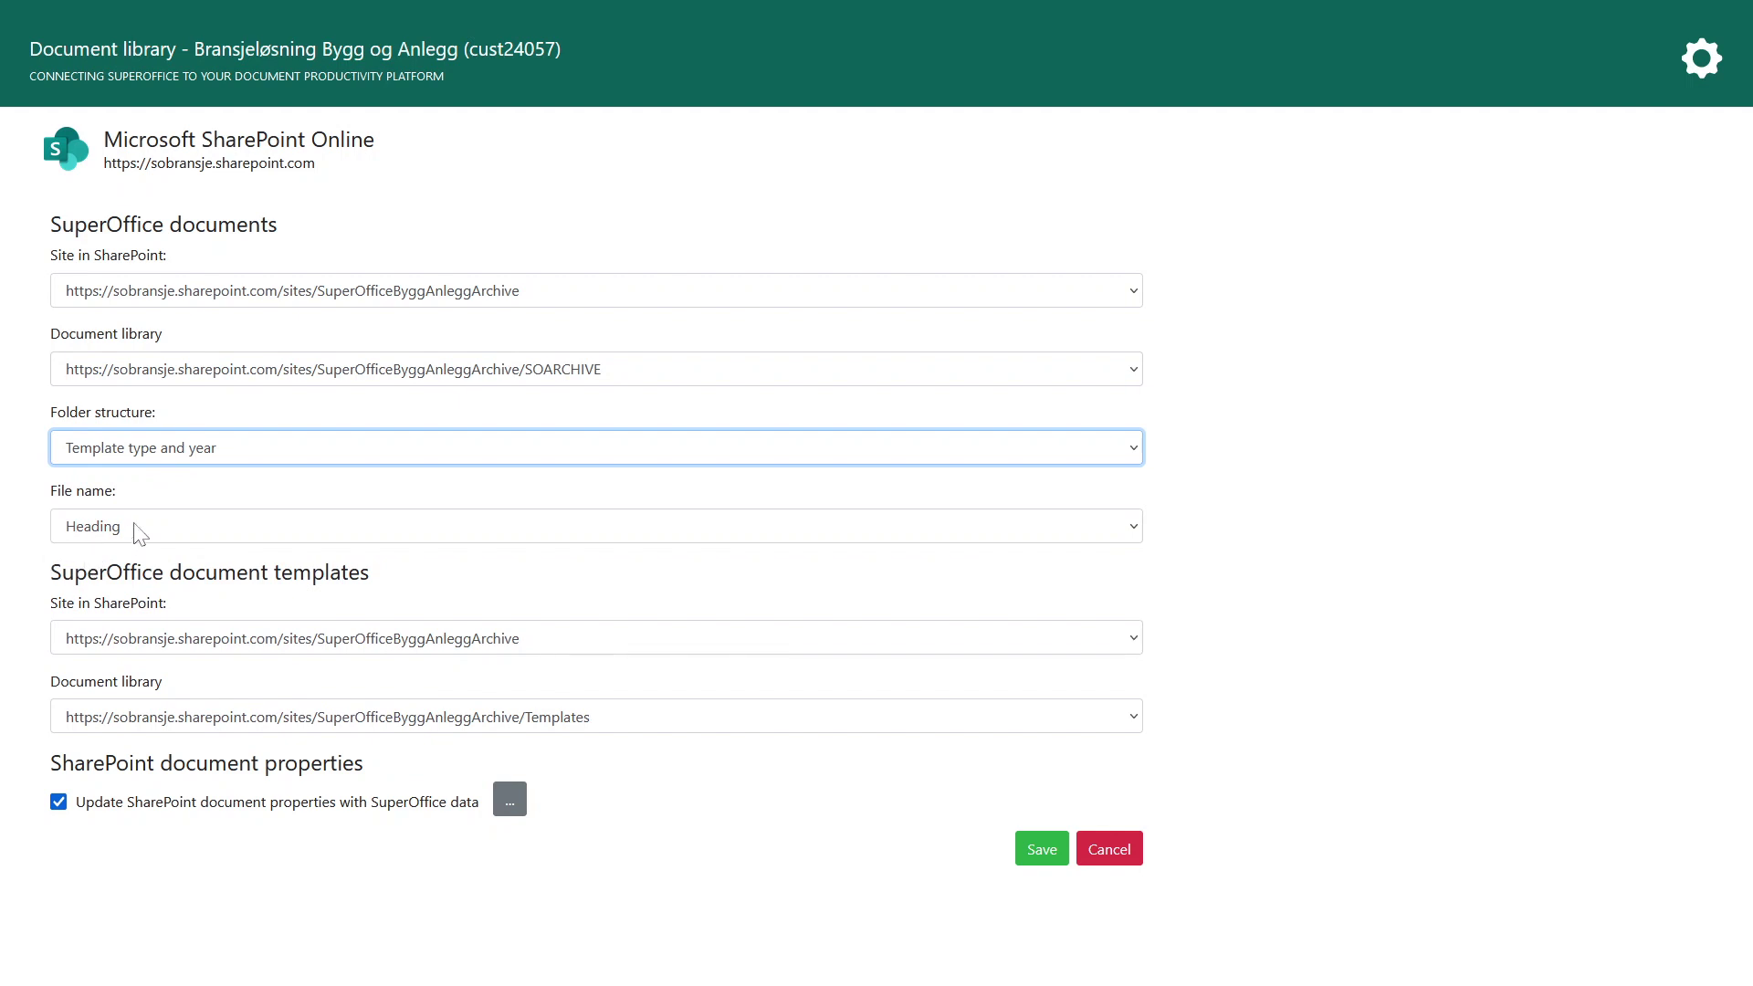
pyautogui.click(102, 529)
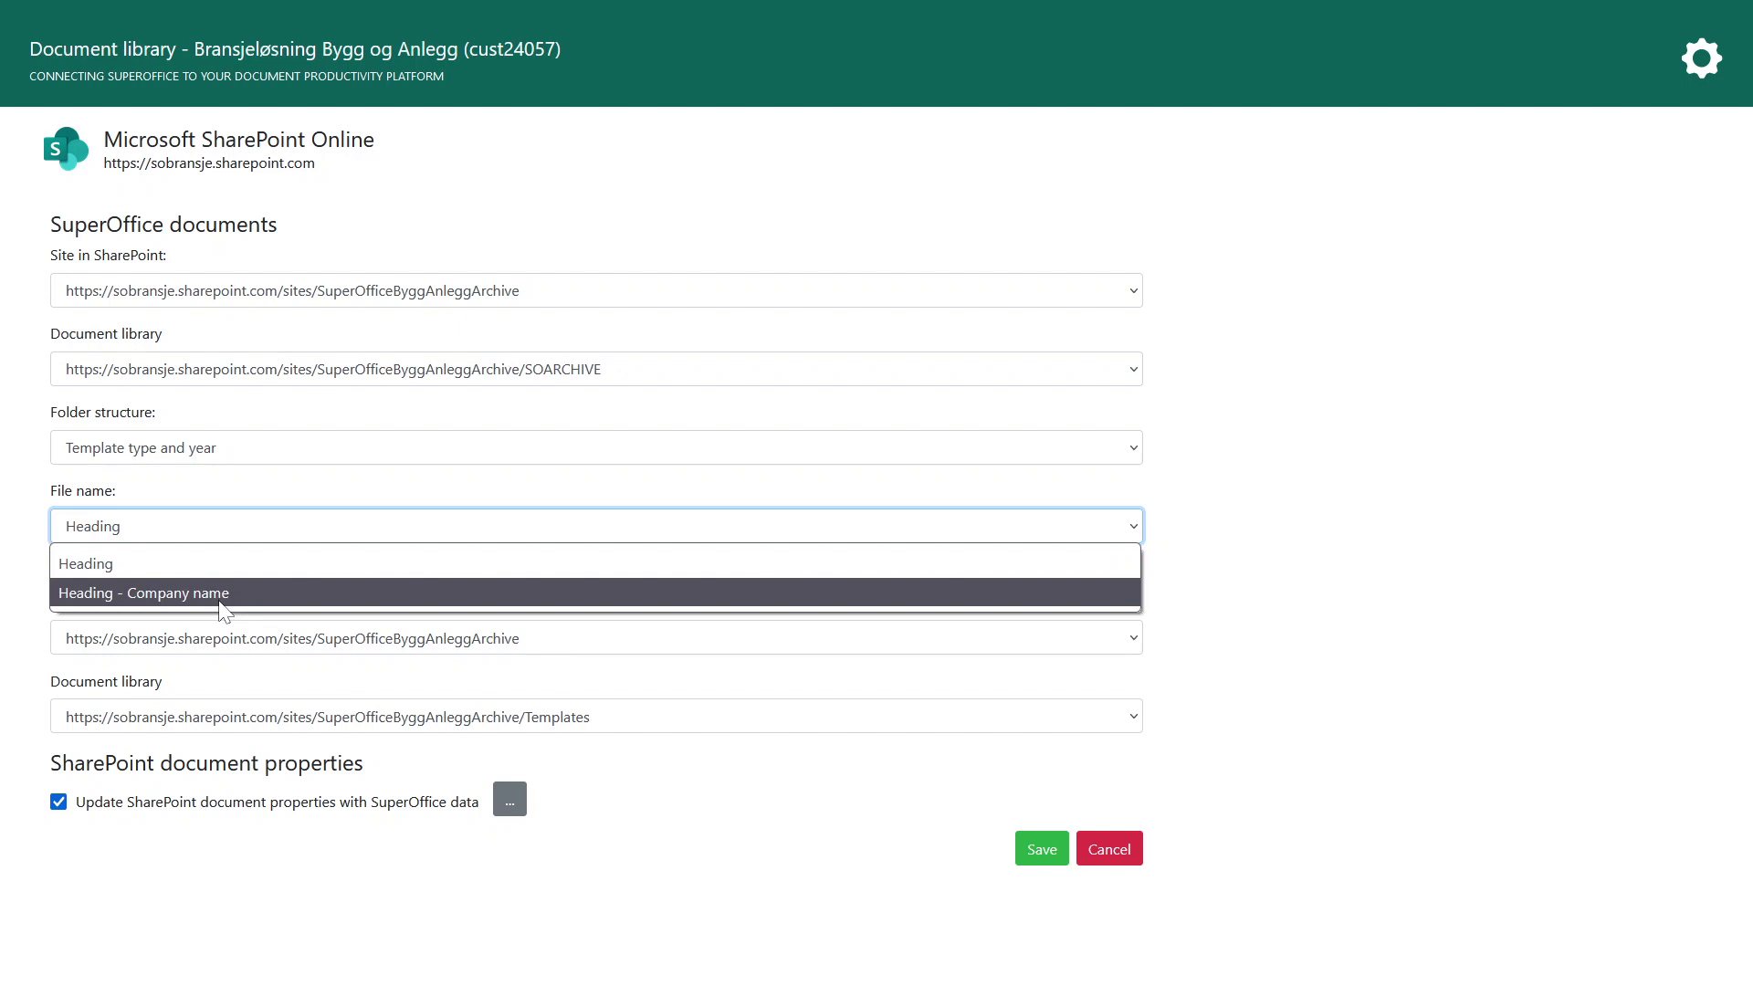
pyautogui.click(22, 587)
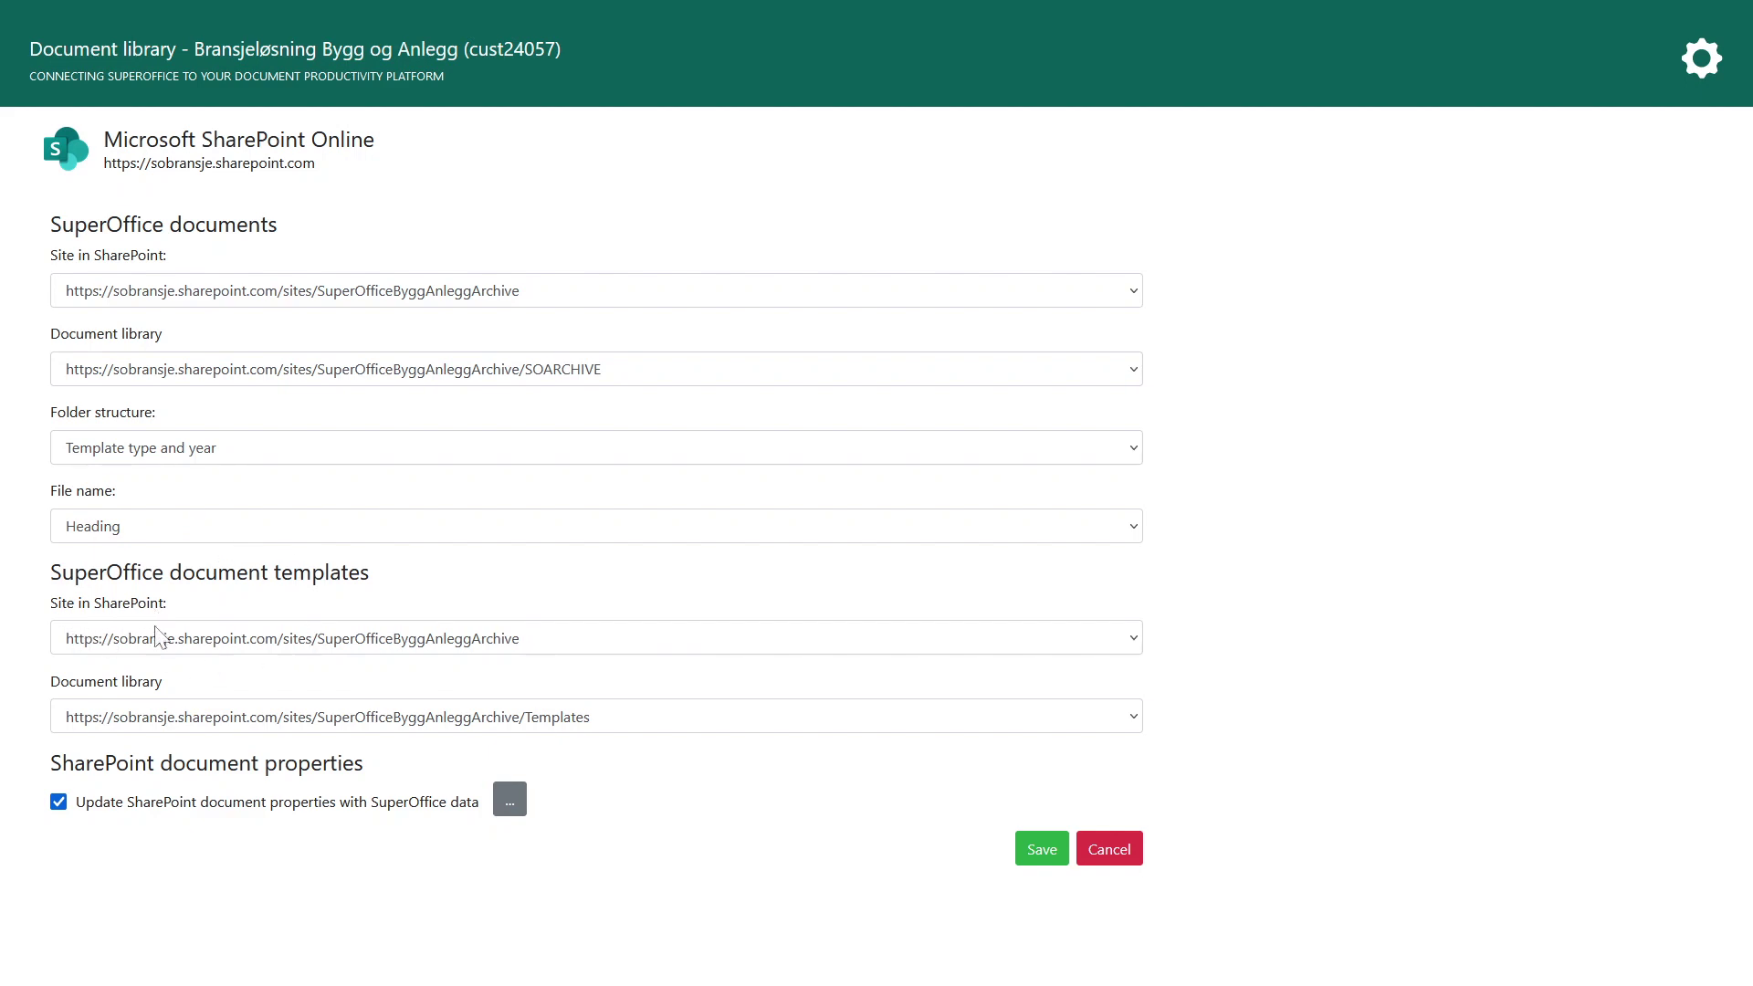
pyautogui.click(612, 724)
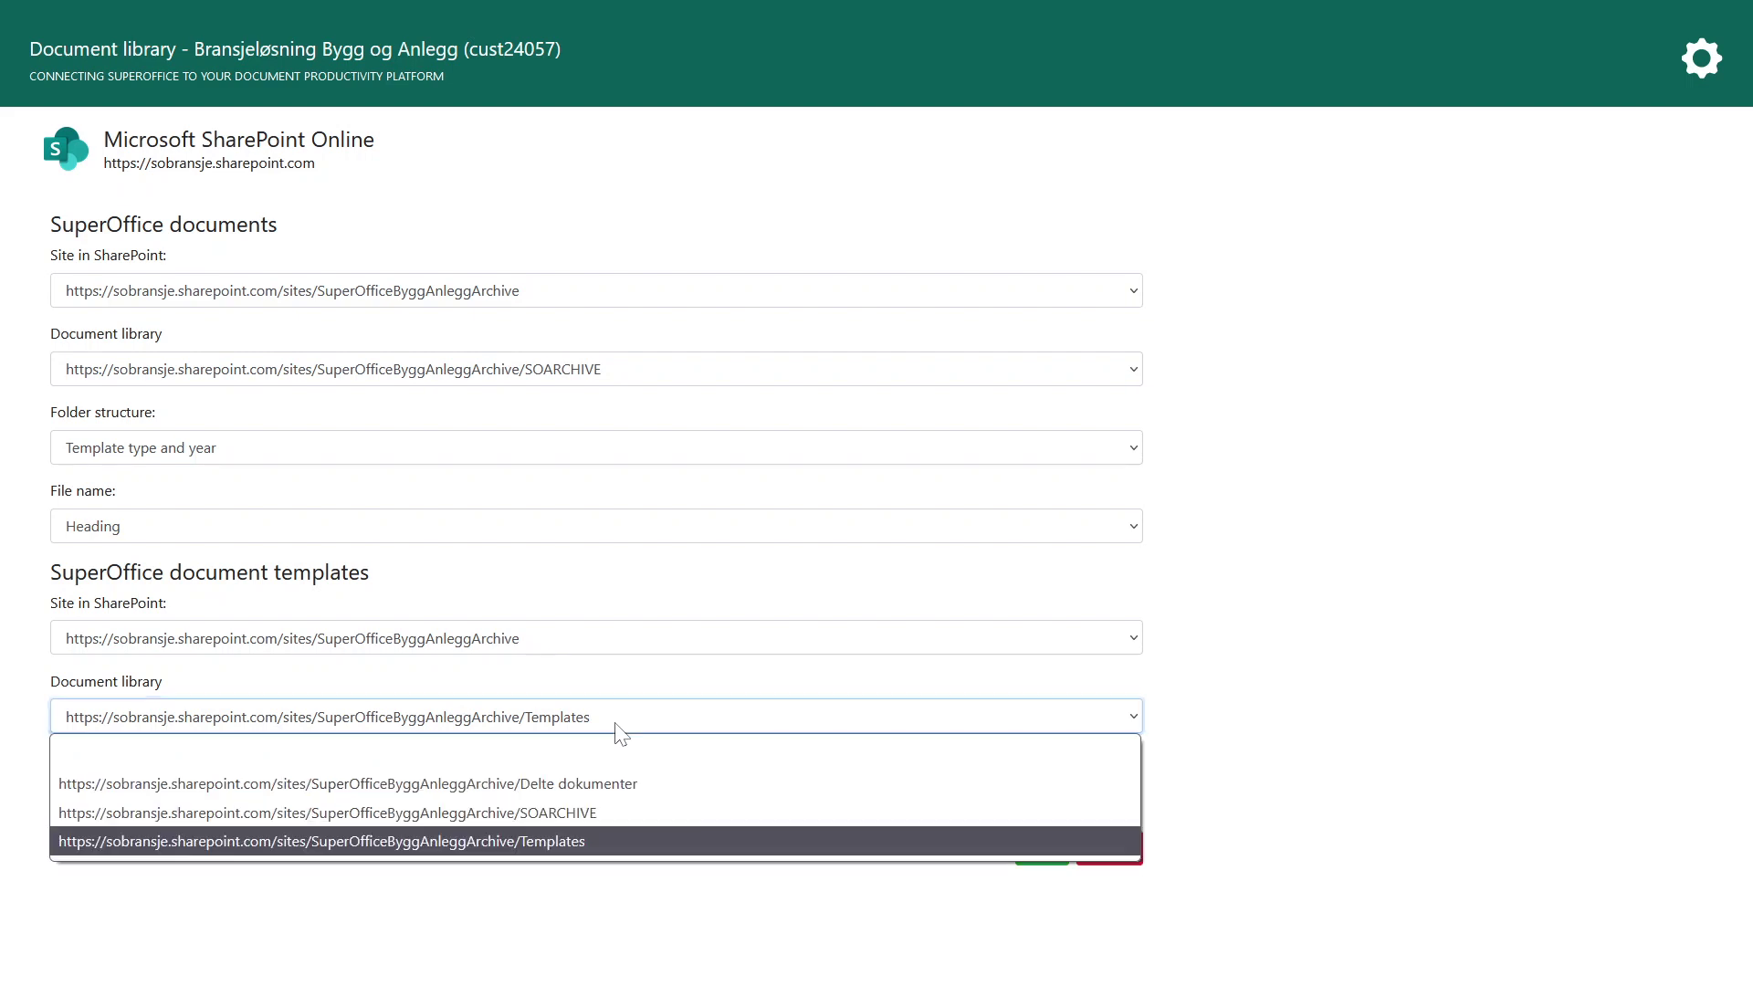
pyautogui.click(579, 847)
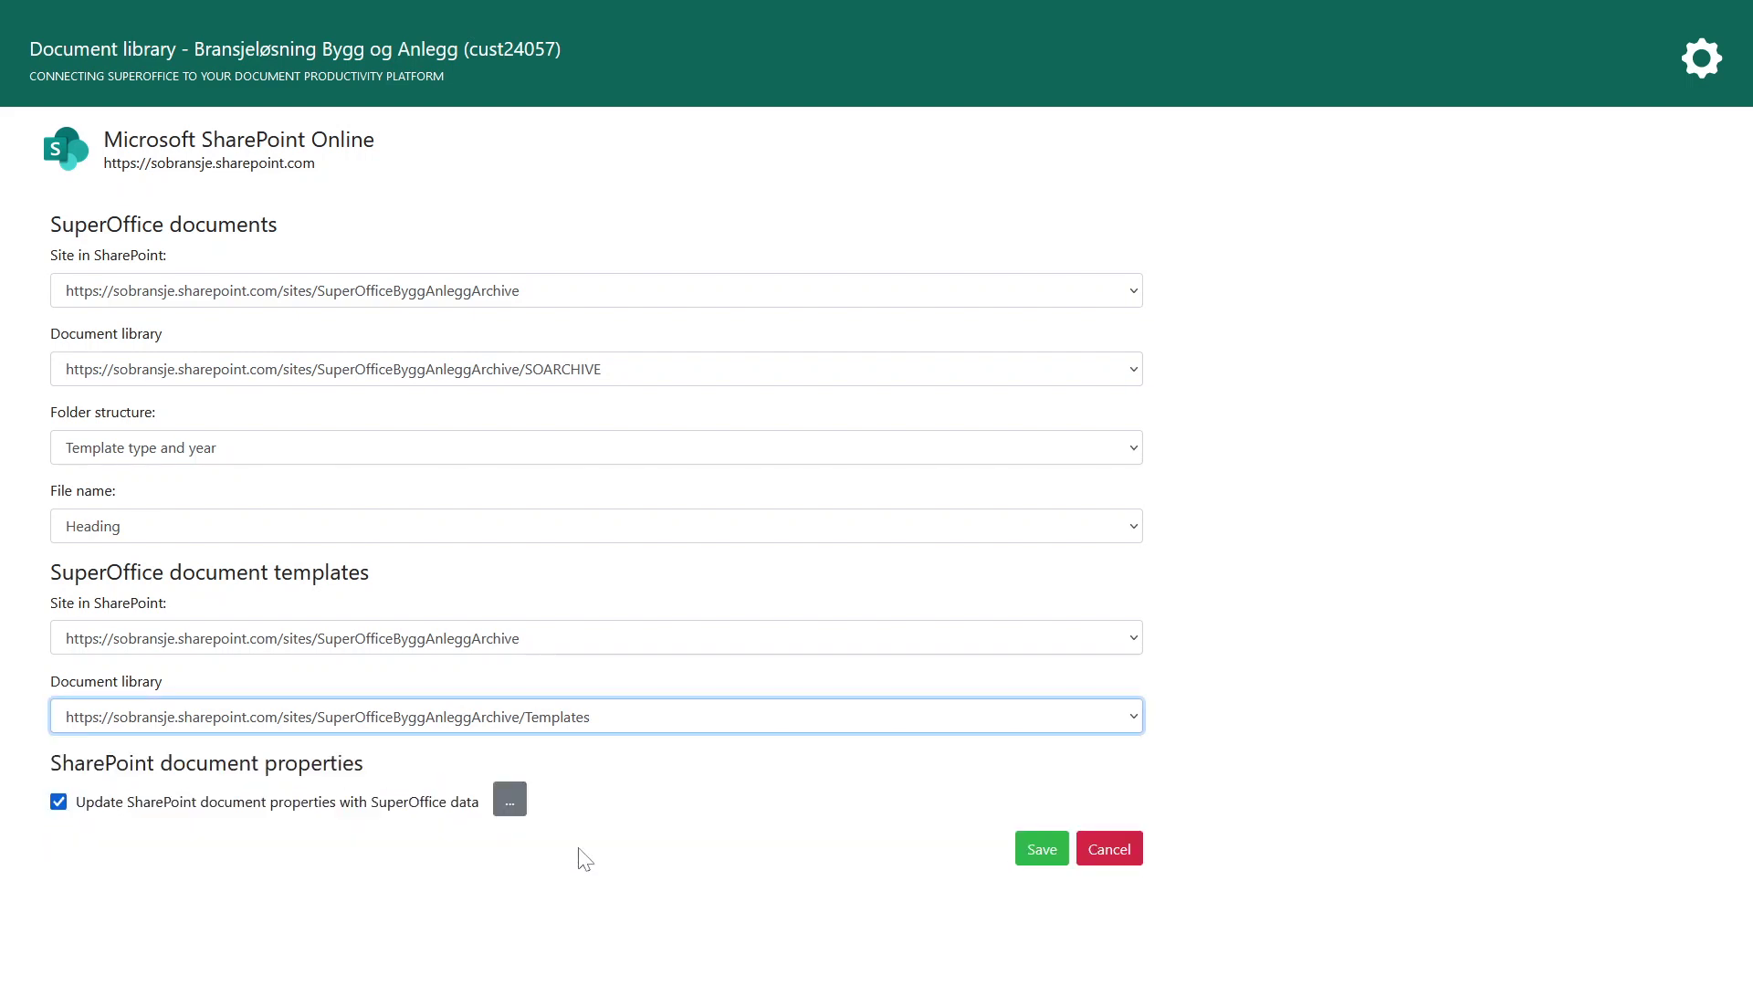
pyautogui.click(57, 808)
pyautogui.click(59, 803)
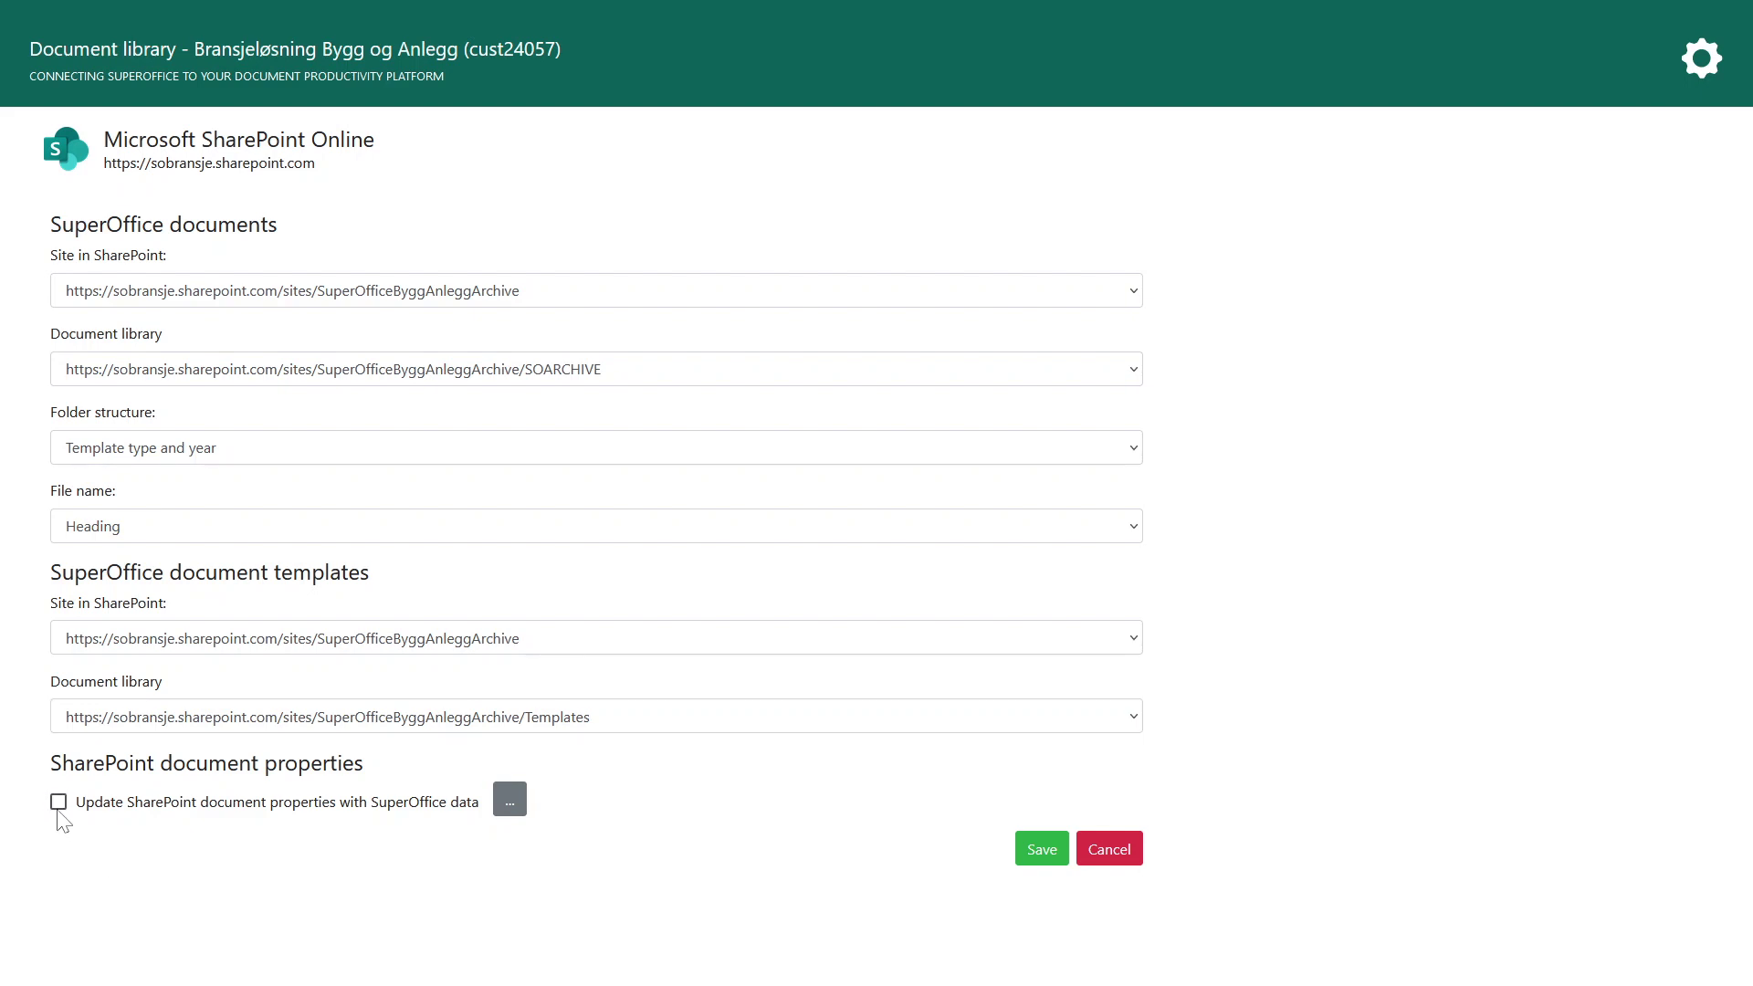
pyautogui.click(58, 810)
pyautogui.click(509, 803)
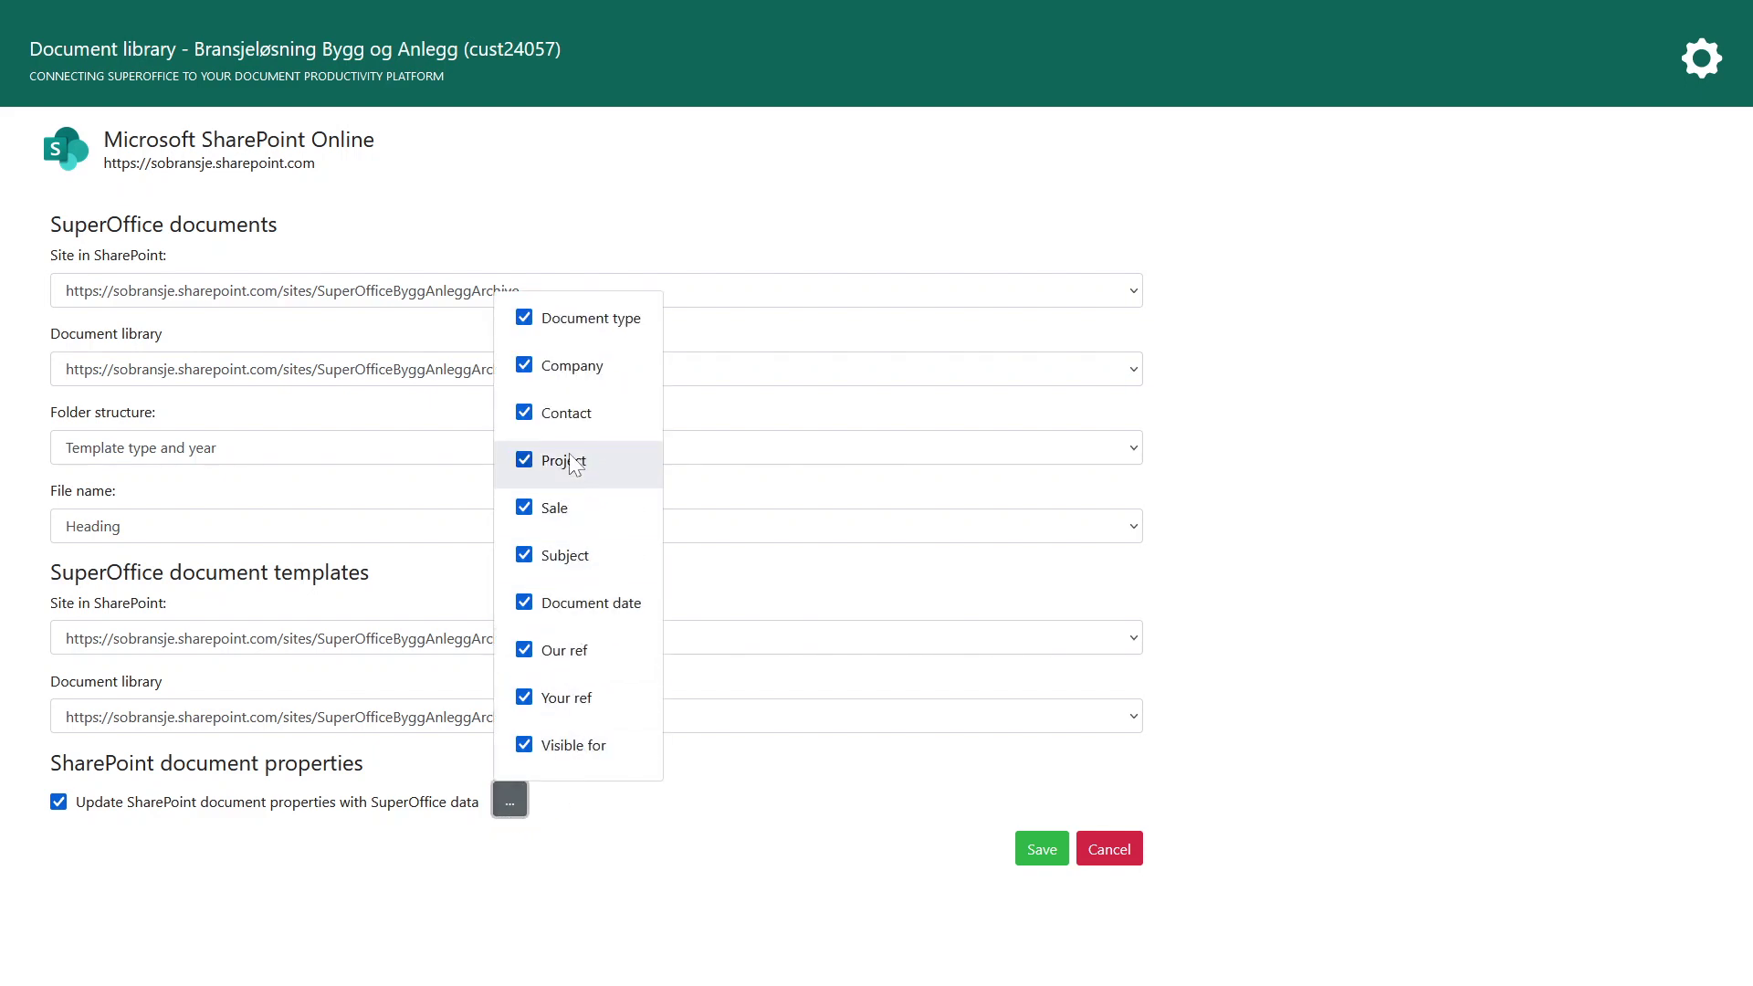
pyautogui.click(530, 653)
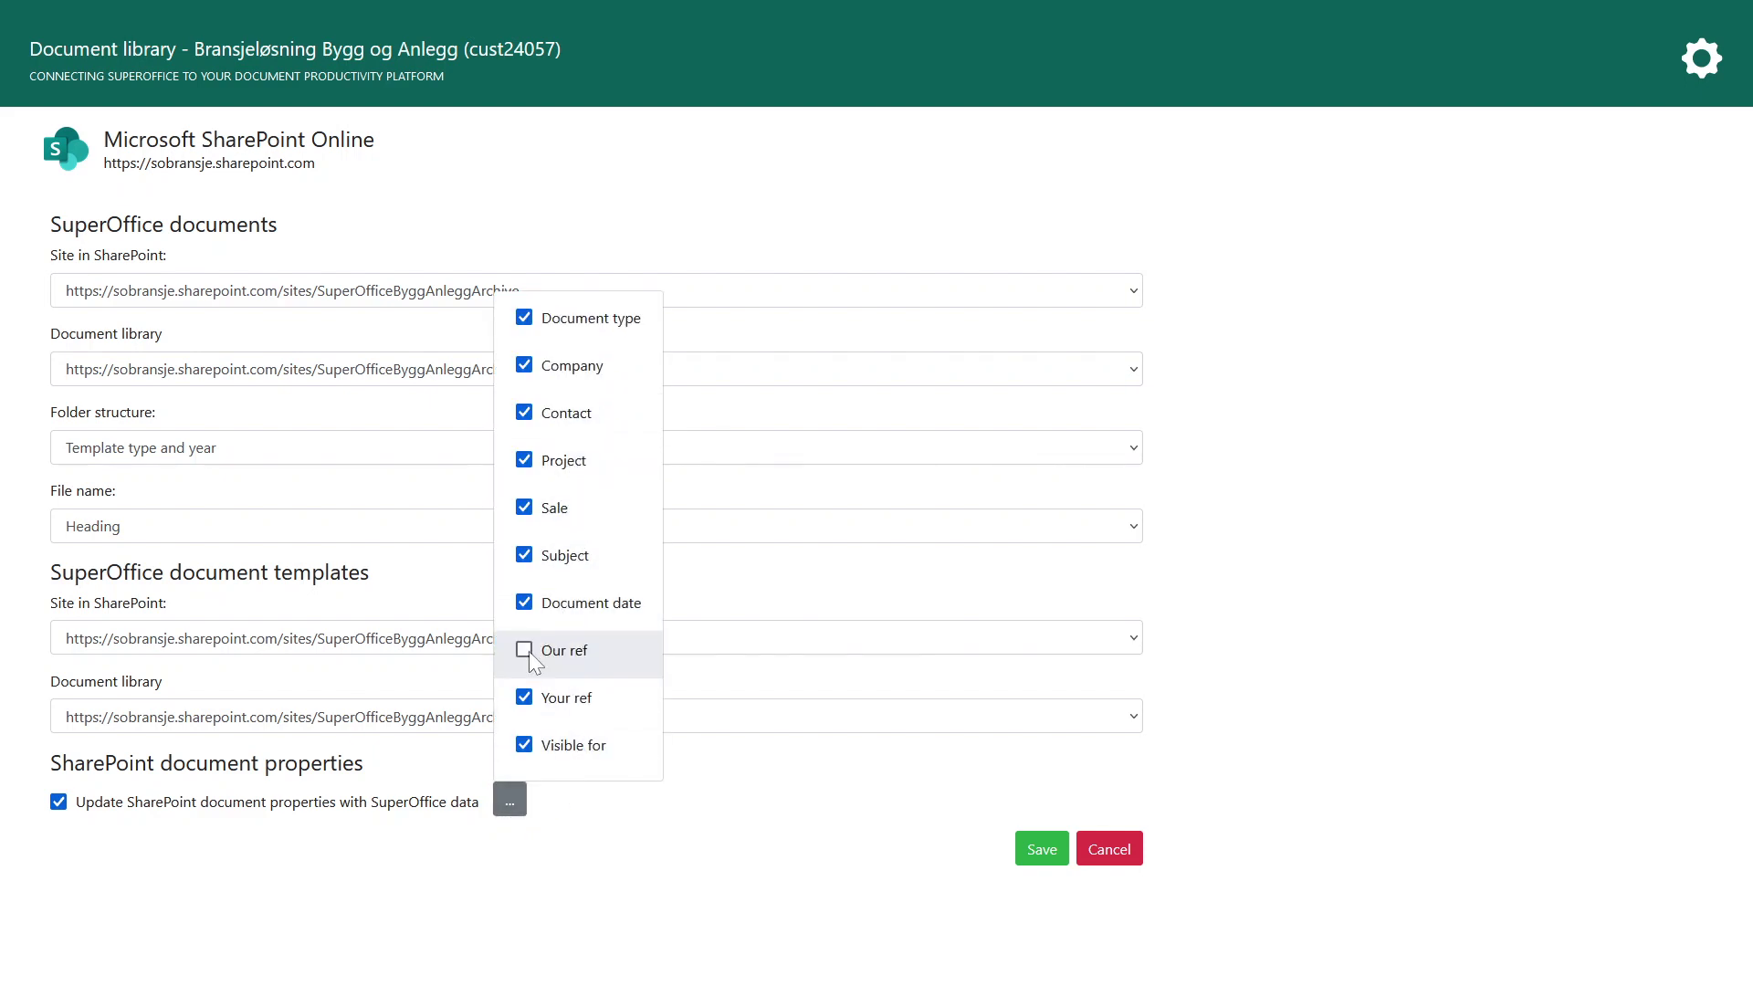
pyautogui.click(529, 654)
pyautogui.click(817, 820)
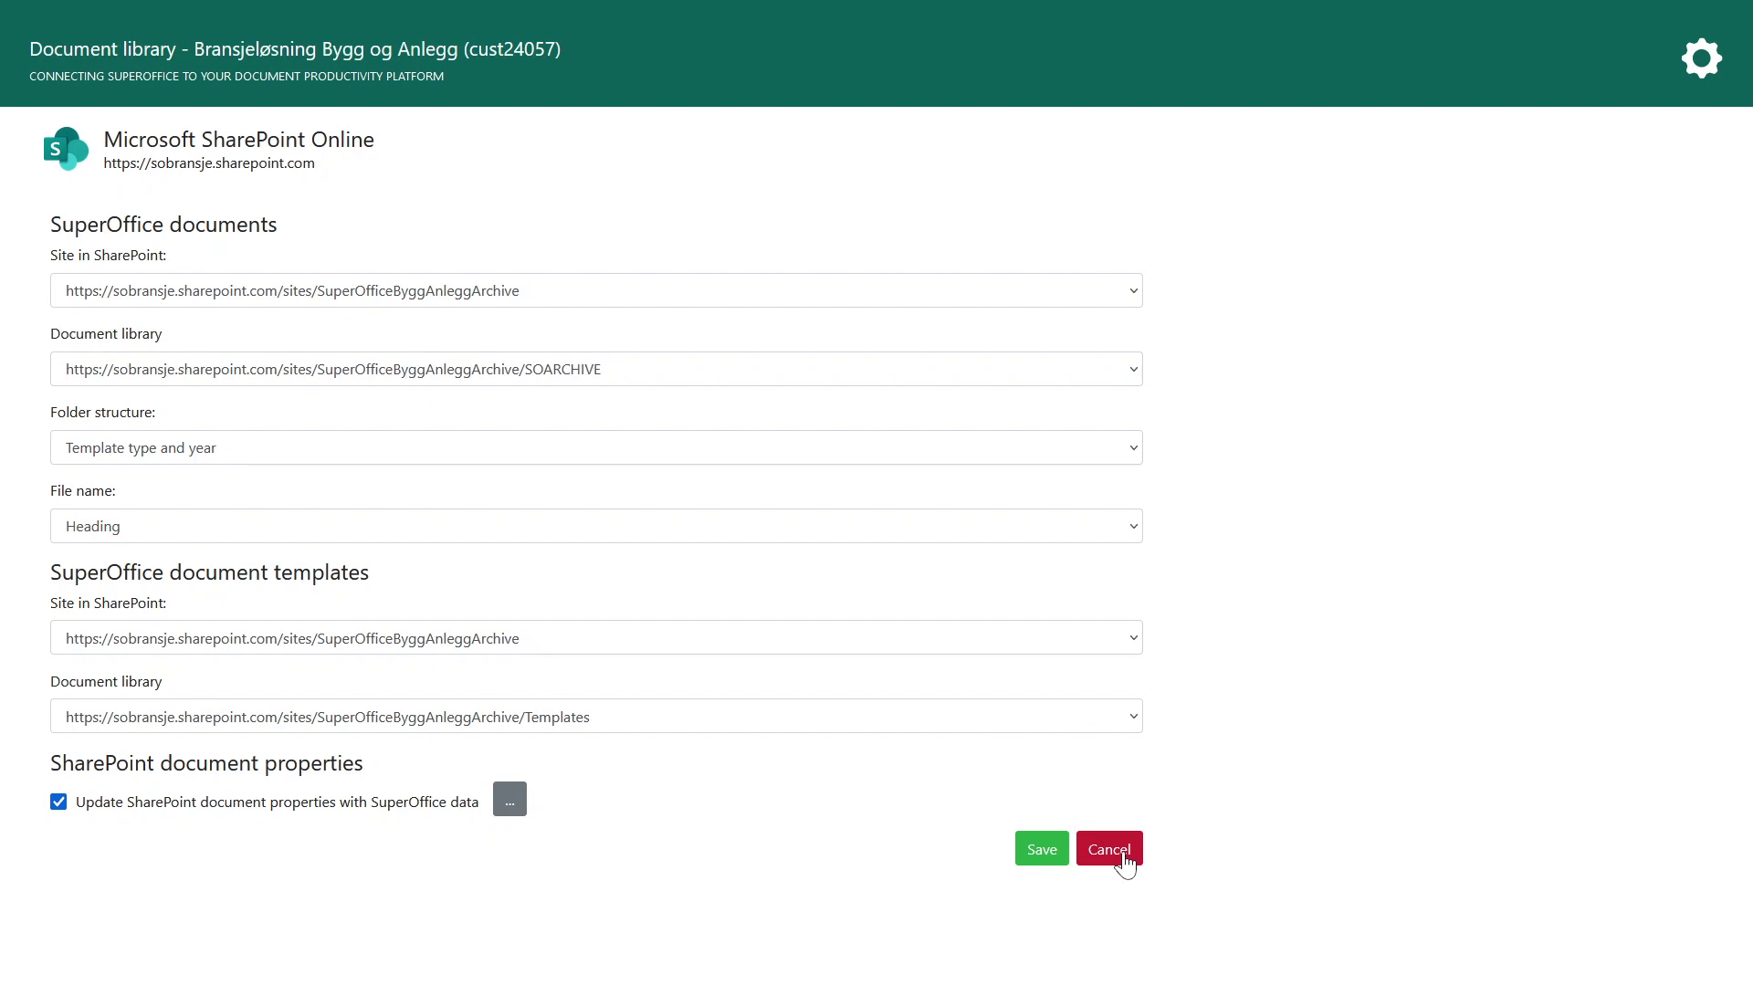
# Step: Save the SharePoint document library settings and apply the changes now
pyautogui.click(1053, 859)
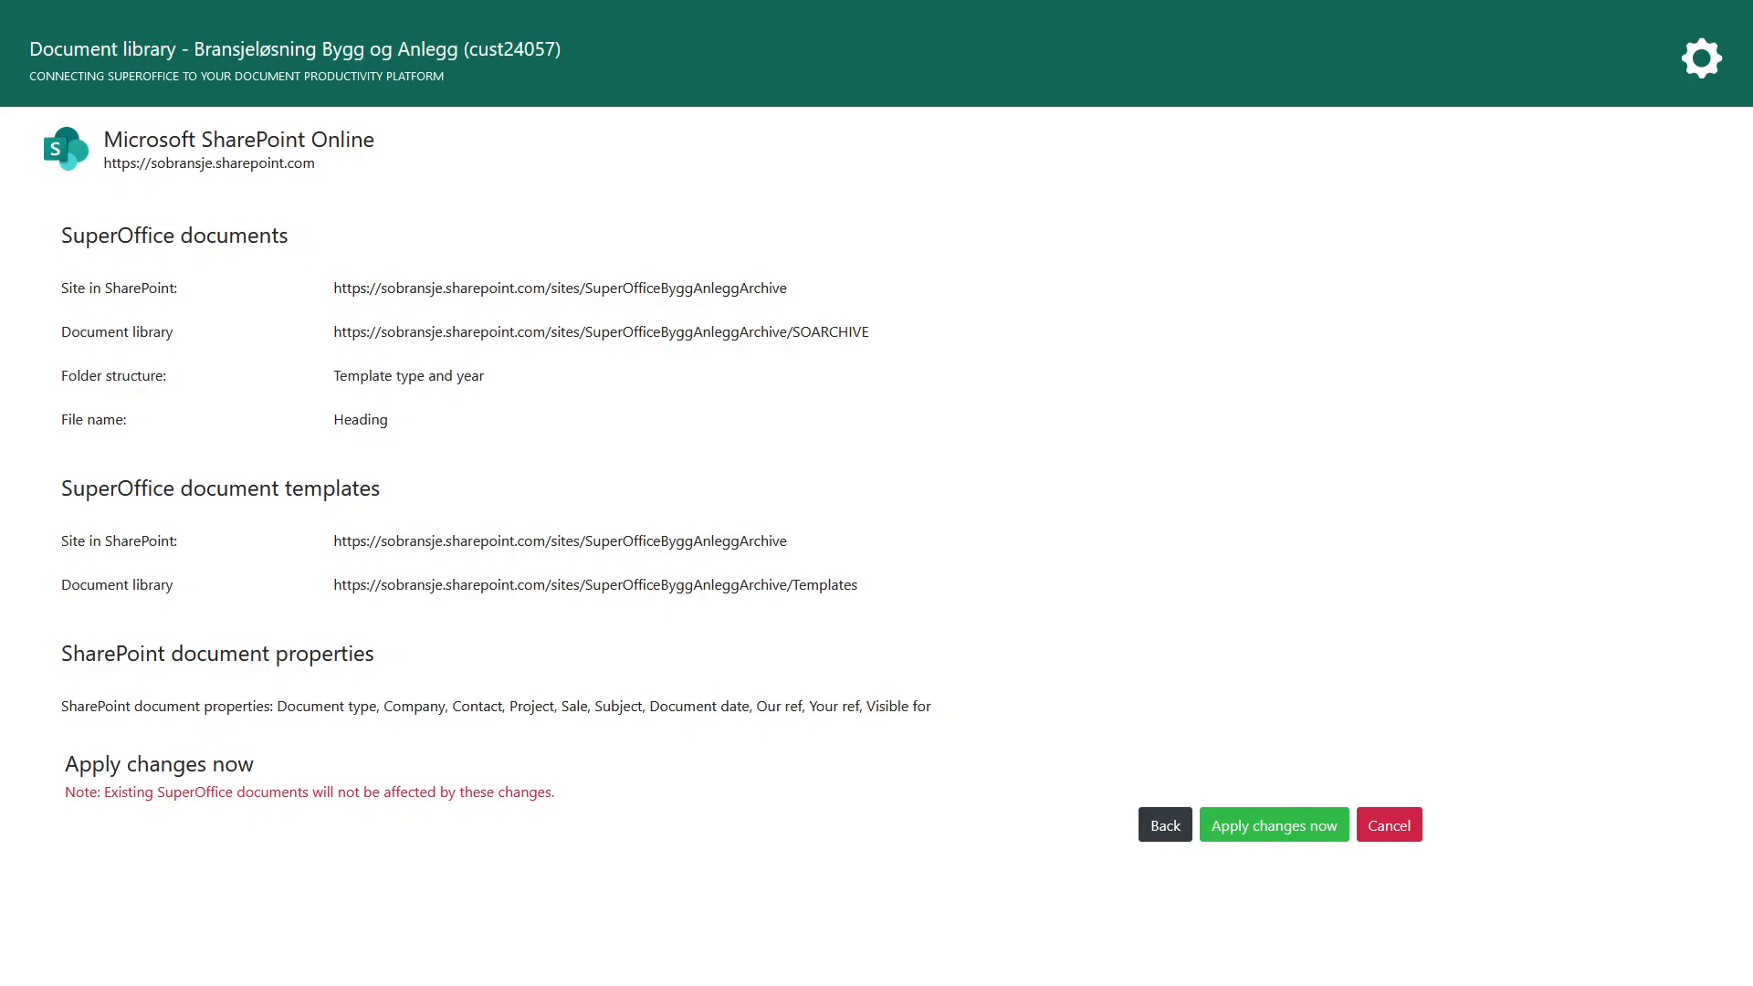
pyautogui.moveTo(60, 774); pyautogui.dragTo(584, 825)
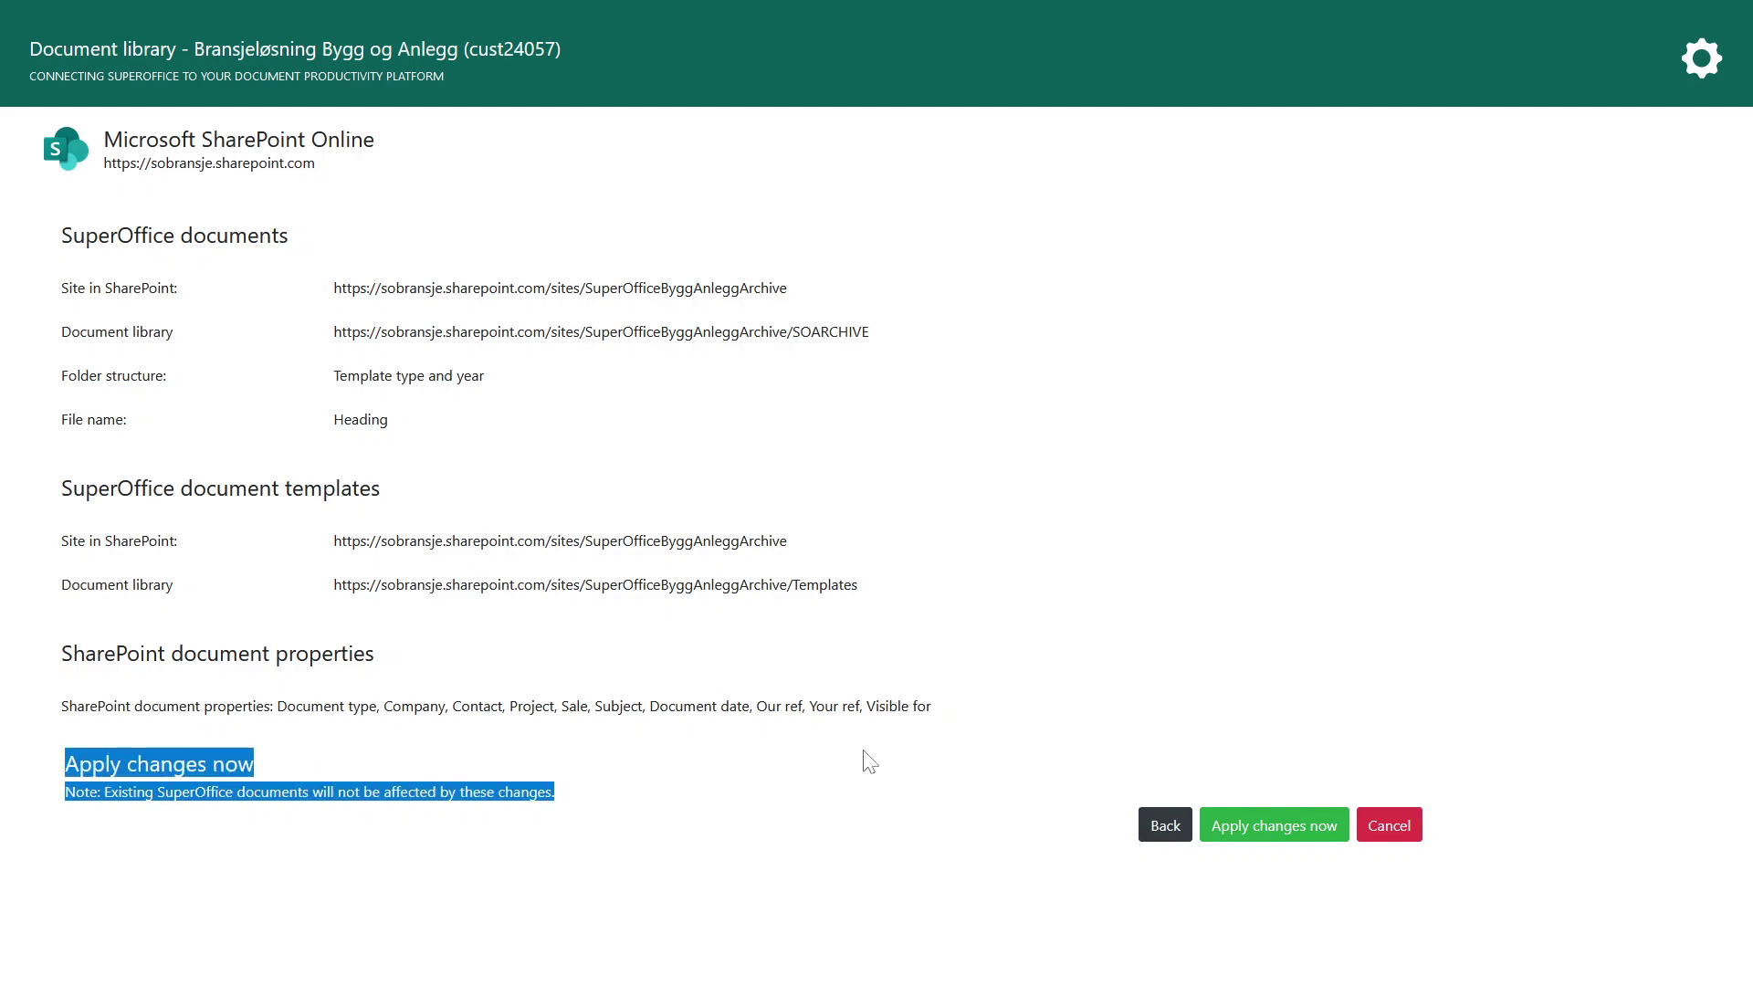
pyautogui.click(1265, 838)
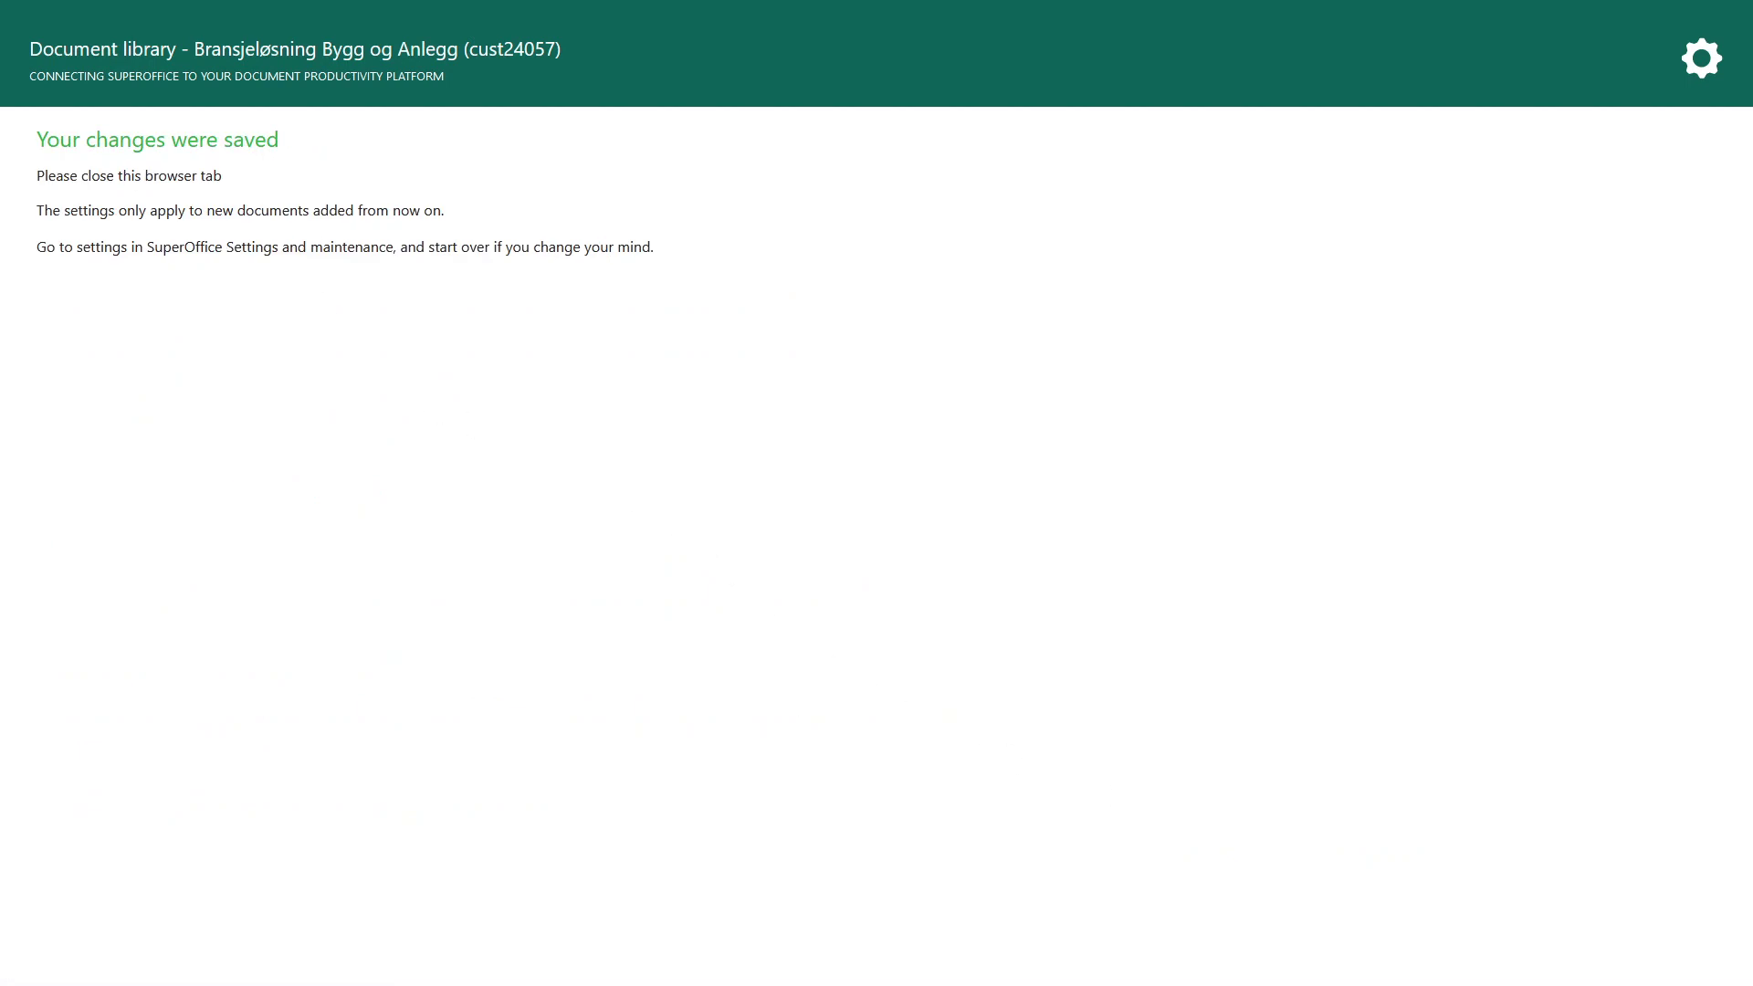
pyautogui.tripleClick(239, 210)
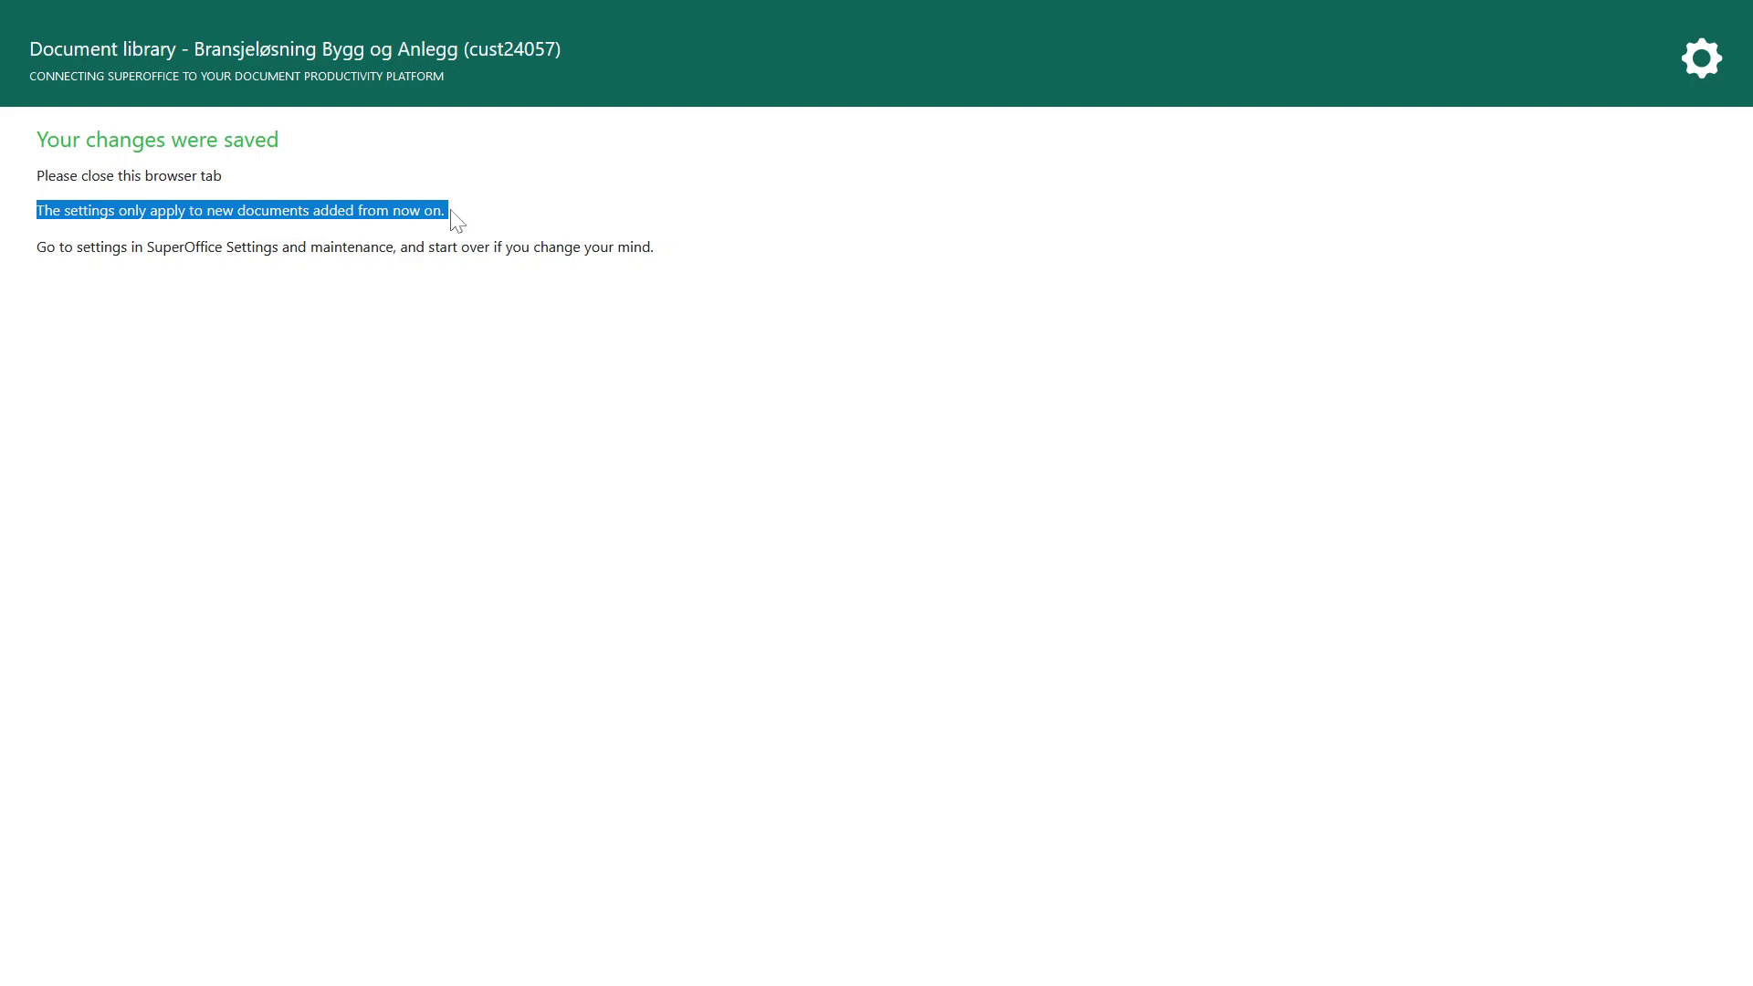
# Step: Close the settings tab, return to the Ncc Property Development As company card, and open + New
pyautogui.moveTo(419, 12)
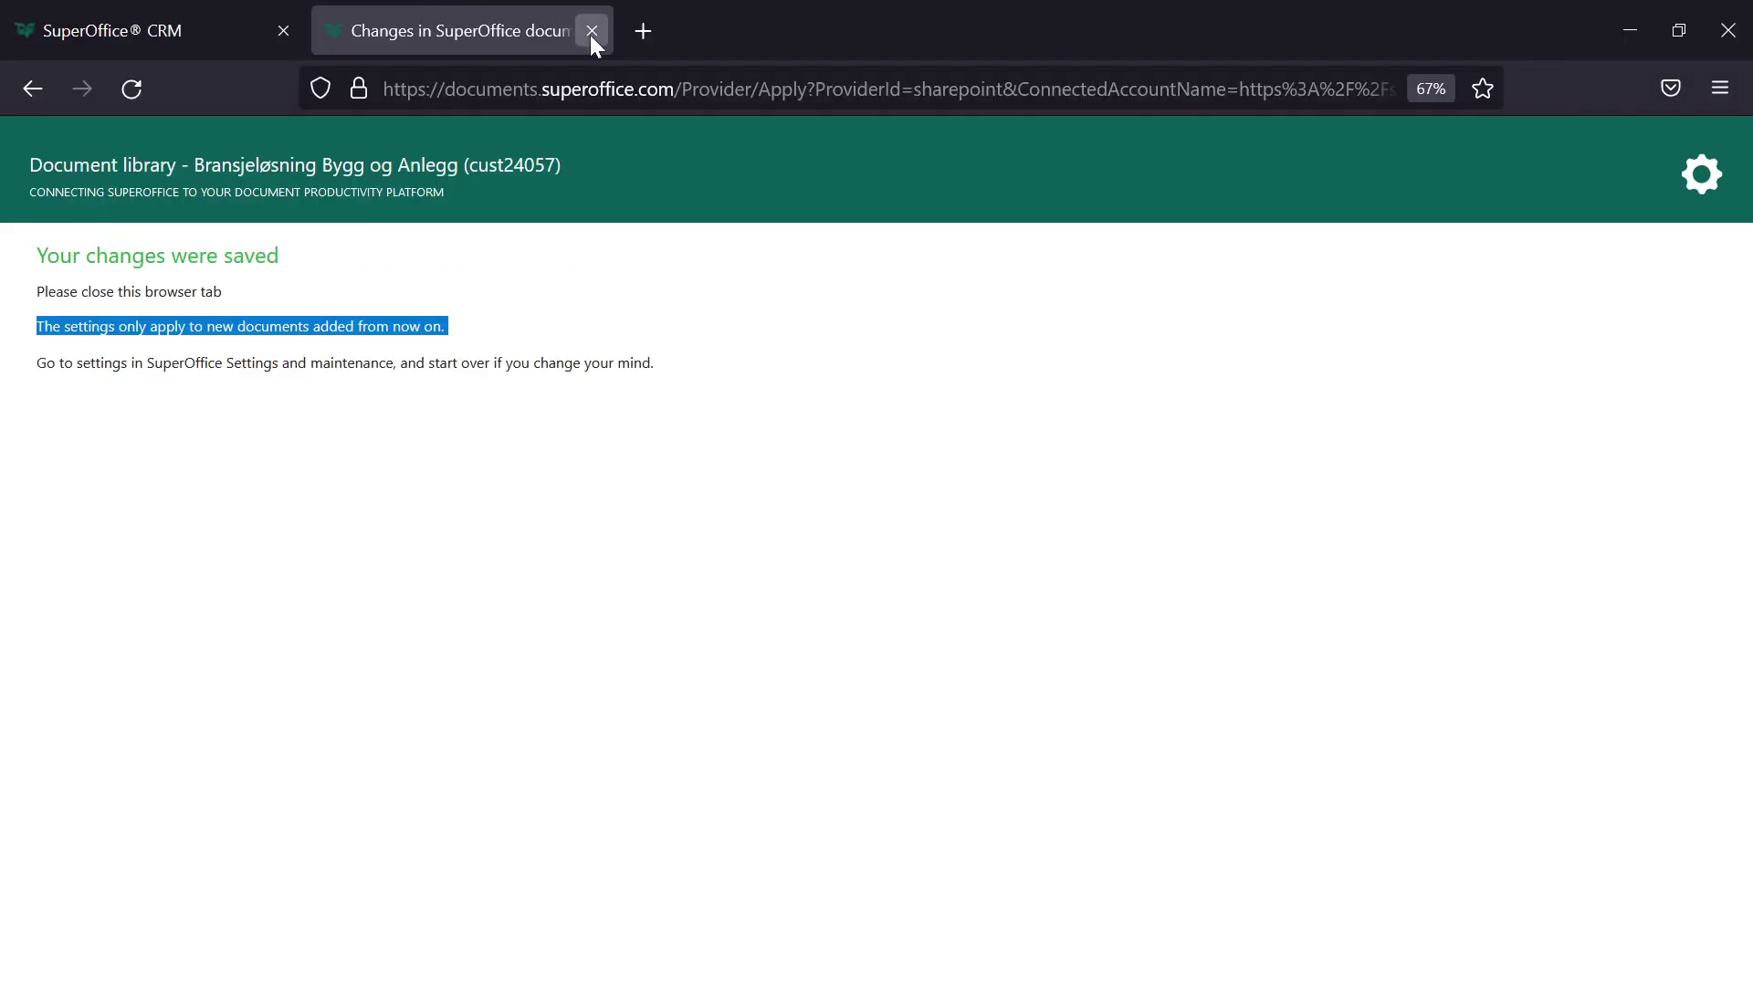
pyautogui.click(591, 31)
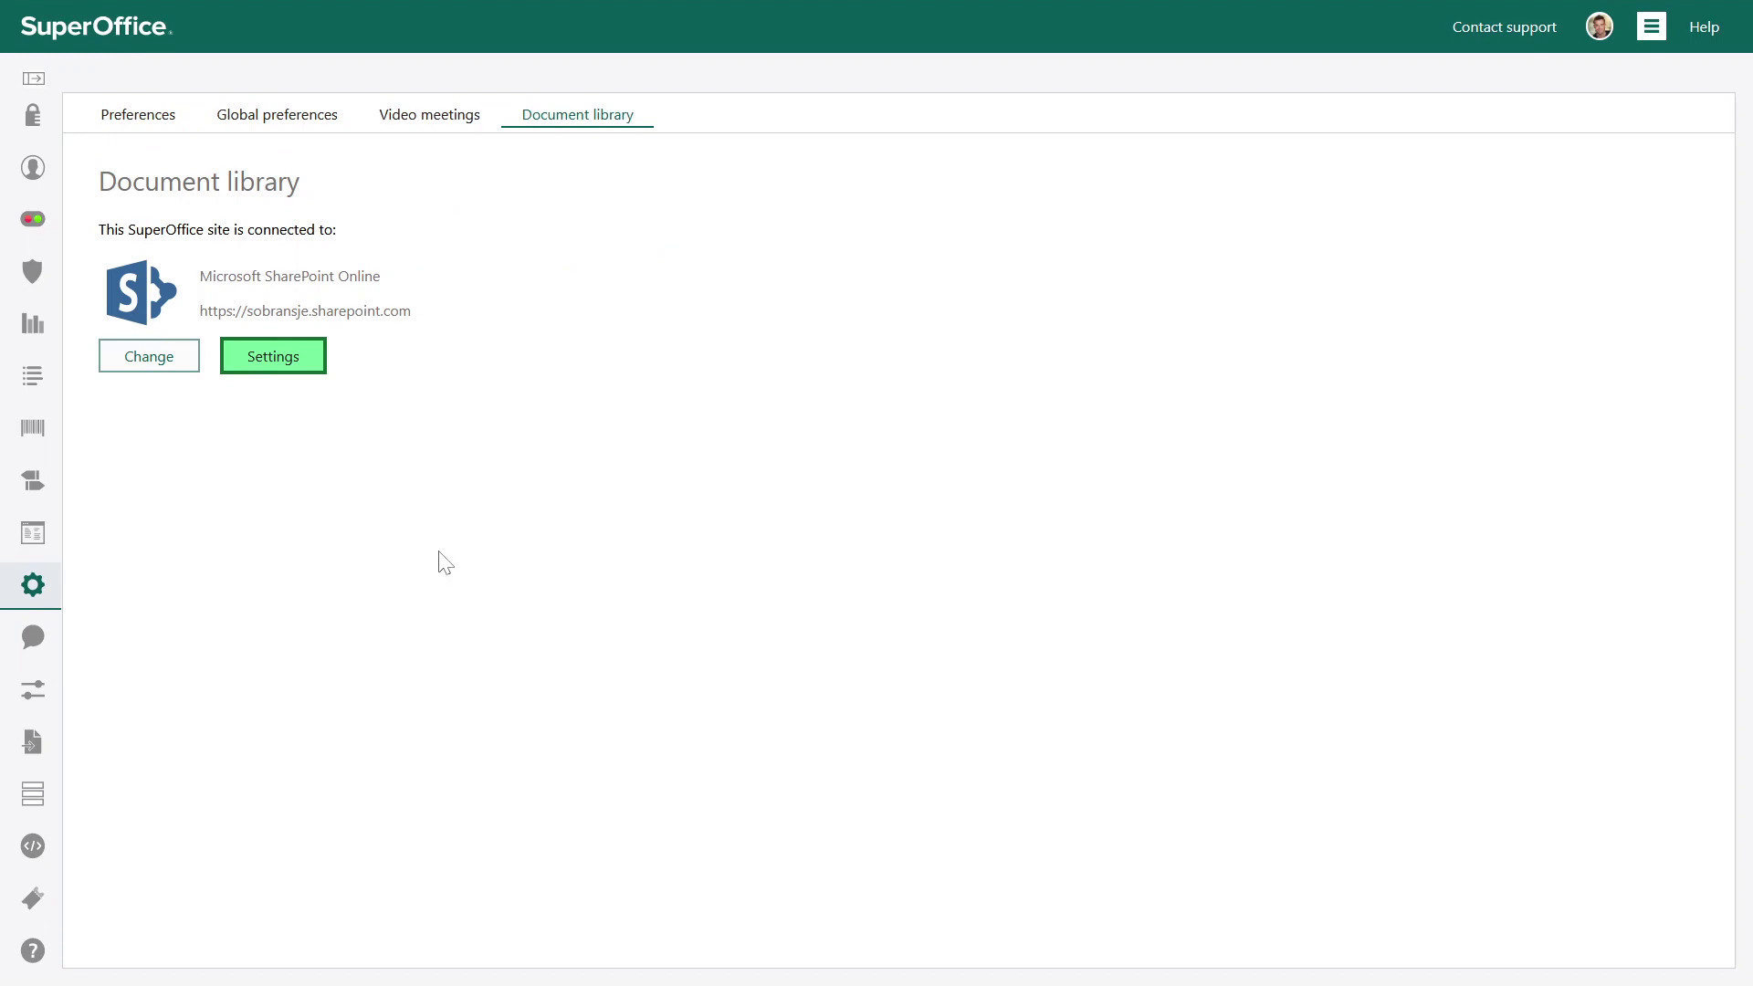
pyautogui.click(1639, 48)
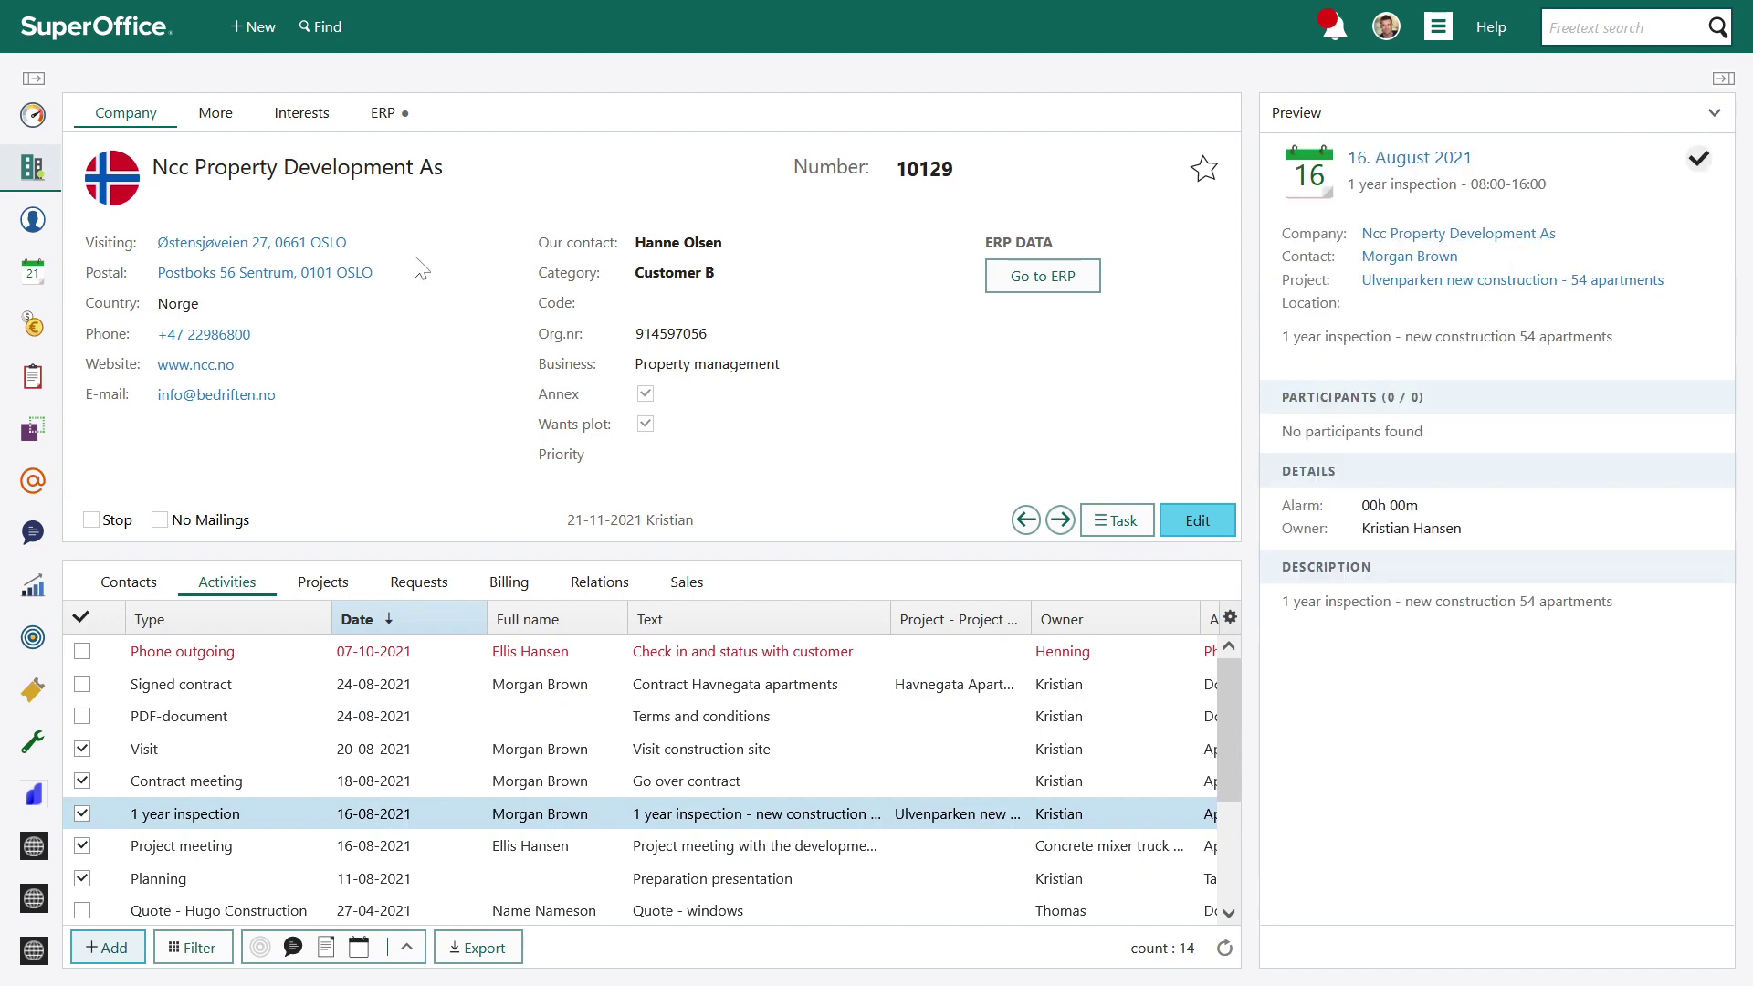
pyautogui.click(259, 29)
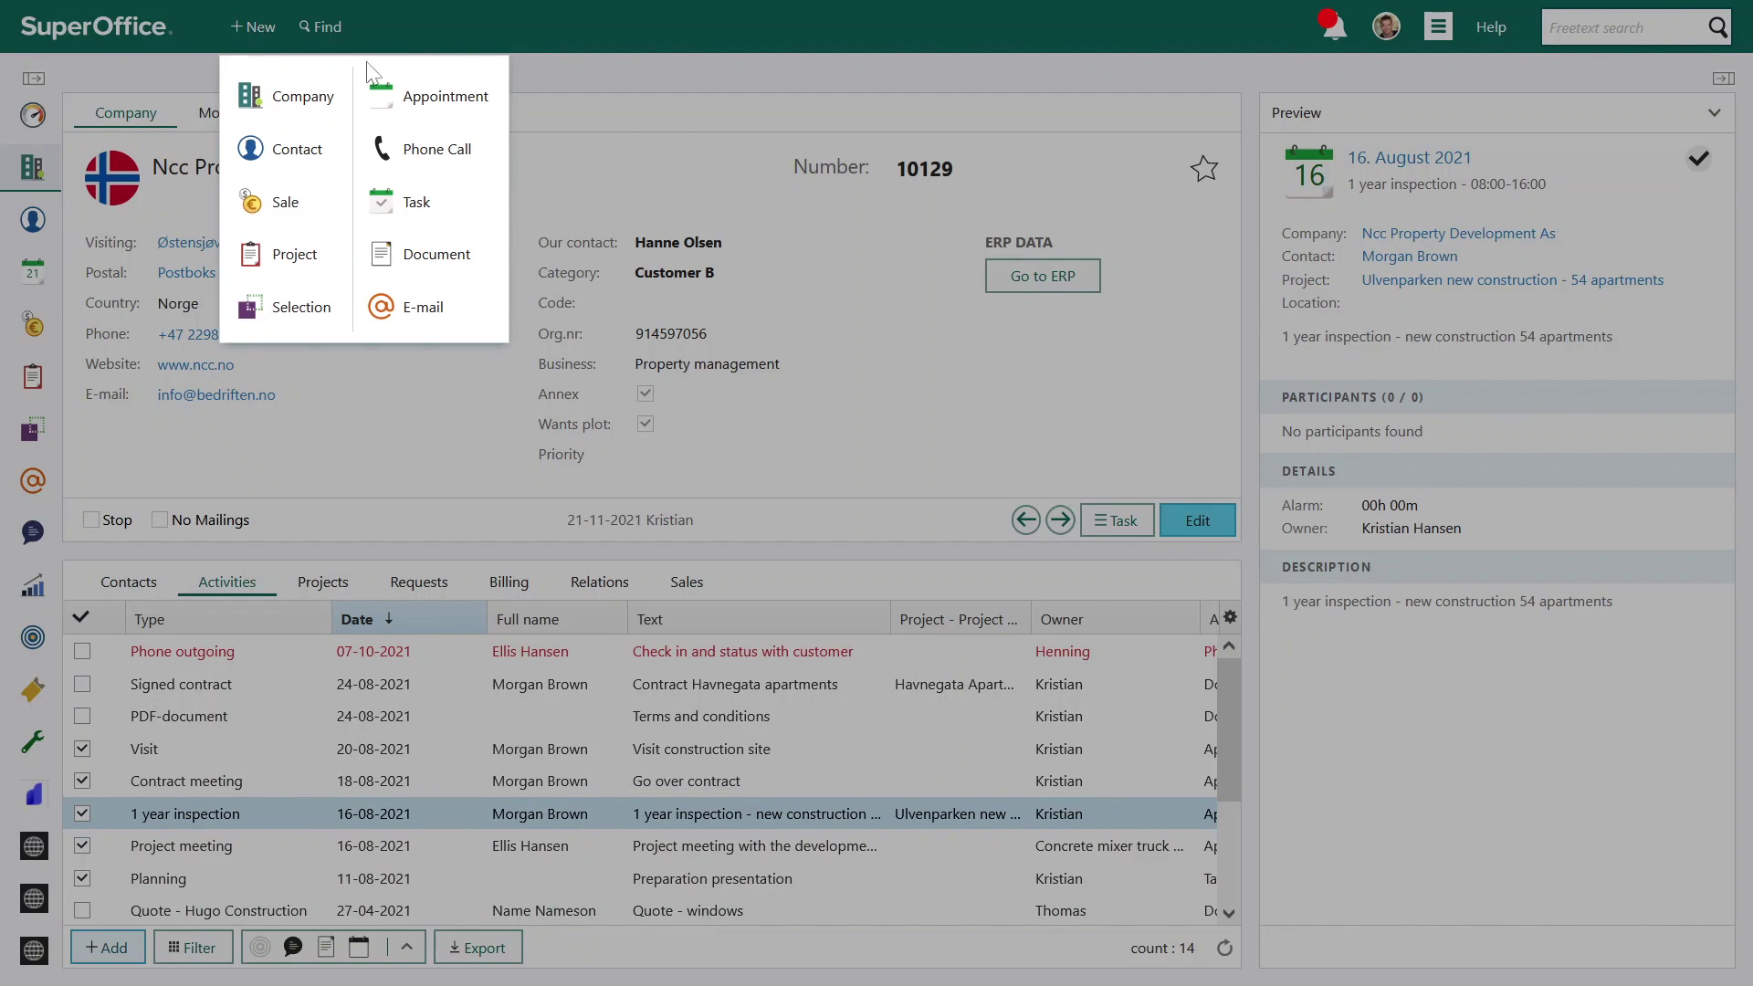
# Step: Start a new Quote standard document linked to project 346481 New sports arena
pyautogui.click(445, 263)
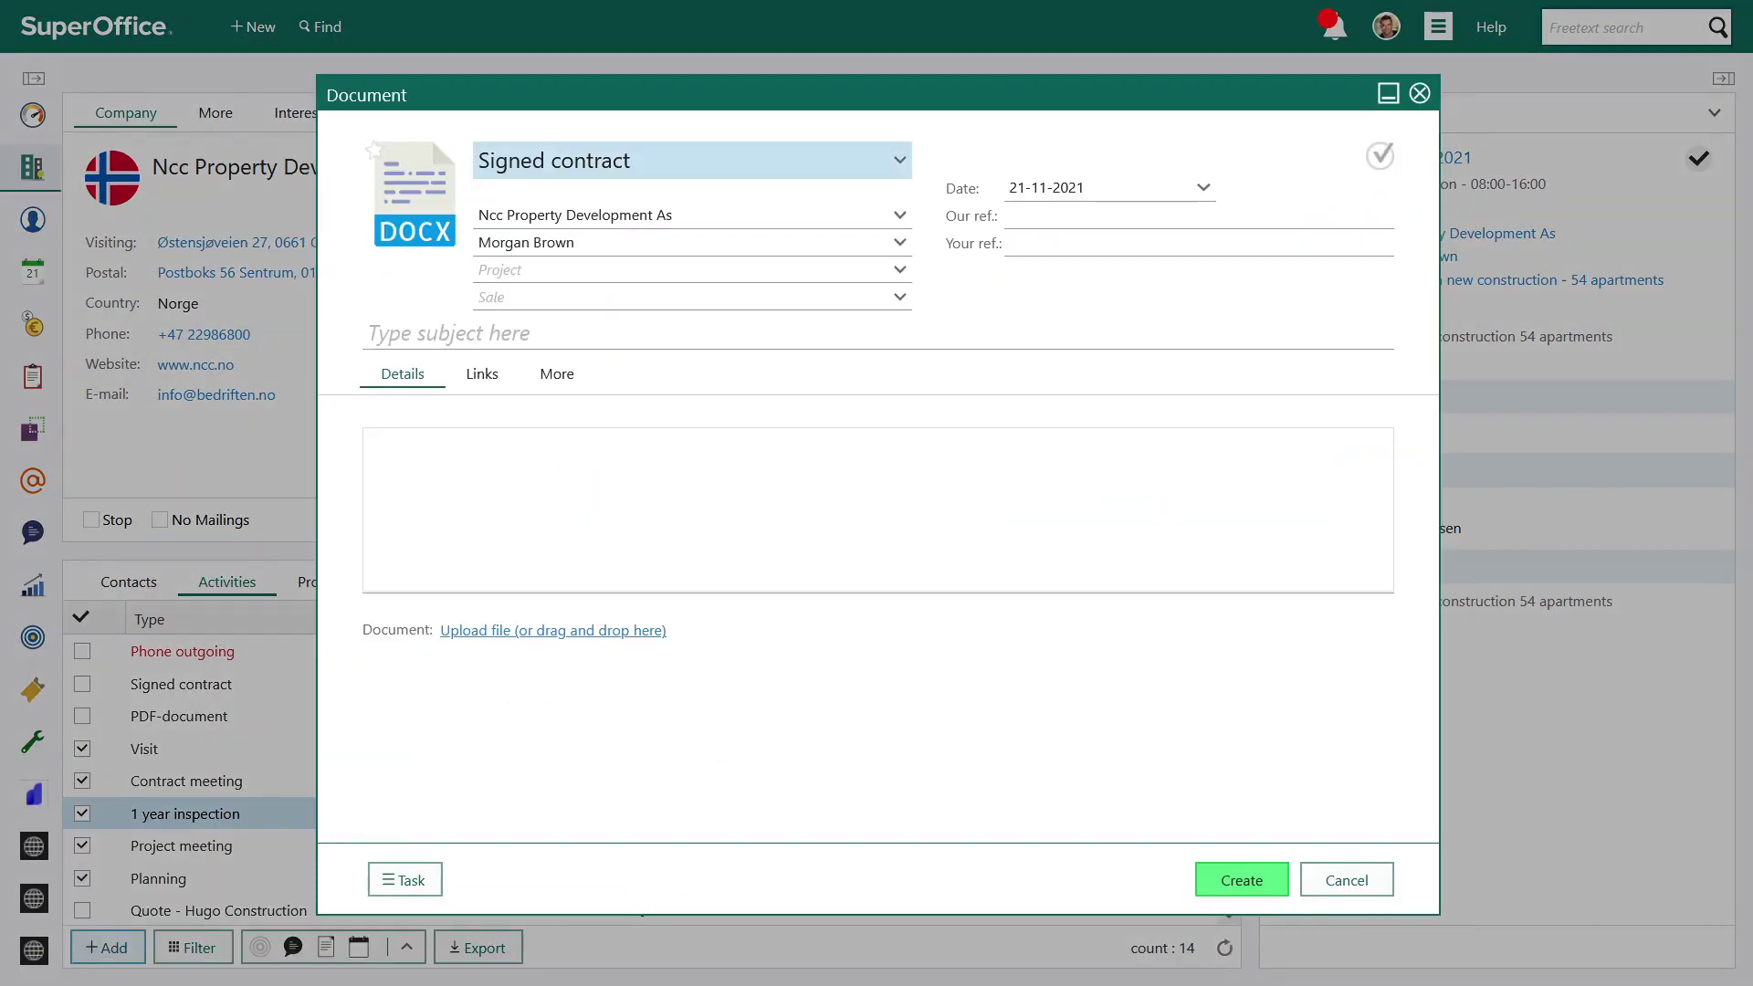
pyautogui.click(598, 169)
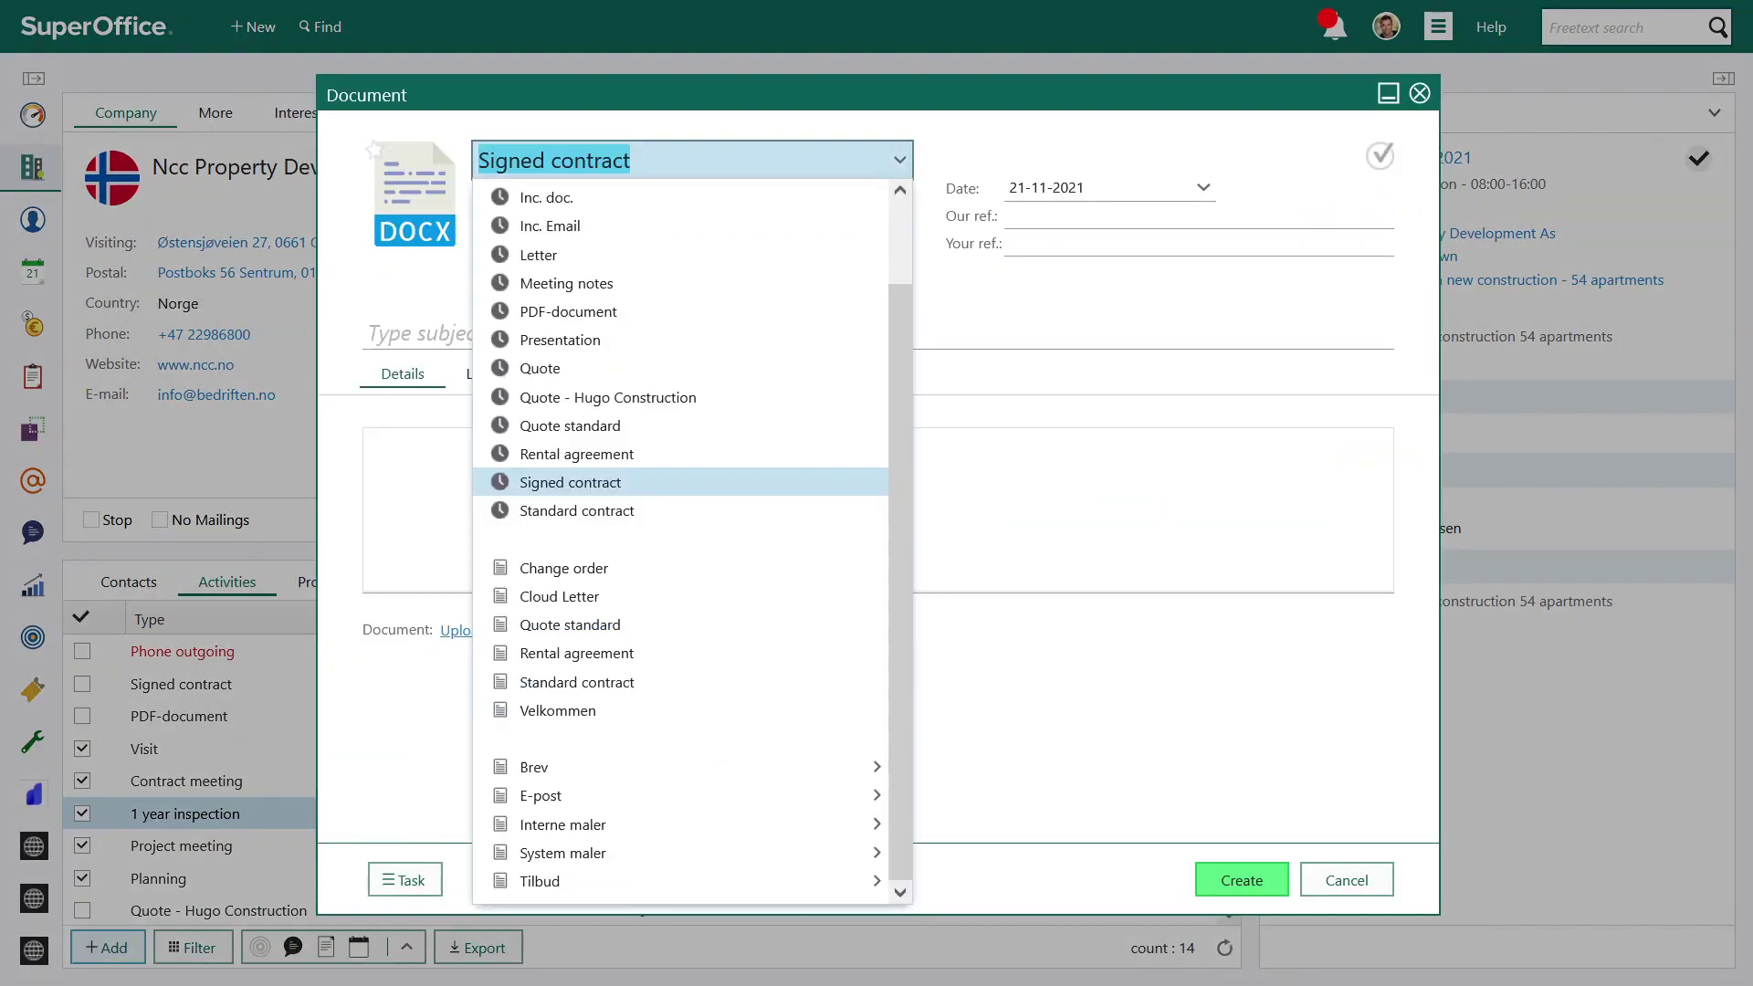
pyautogui.click(701, 431)
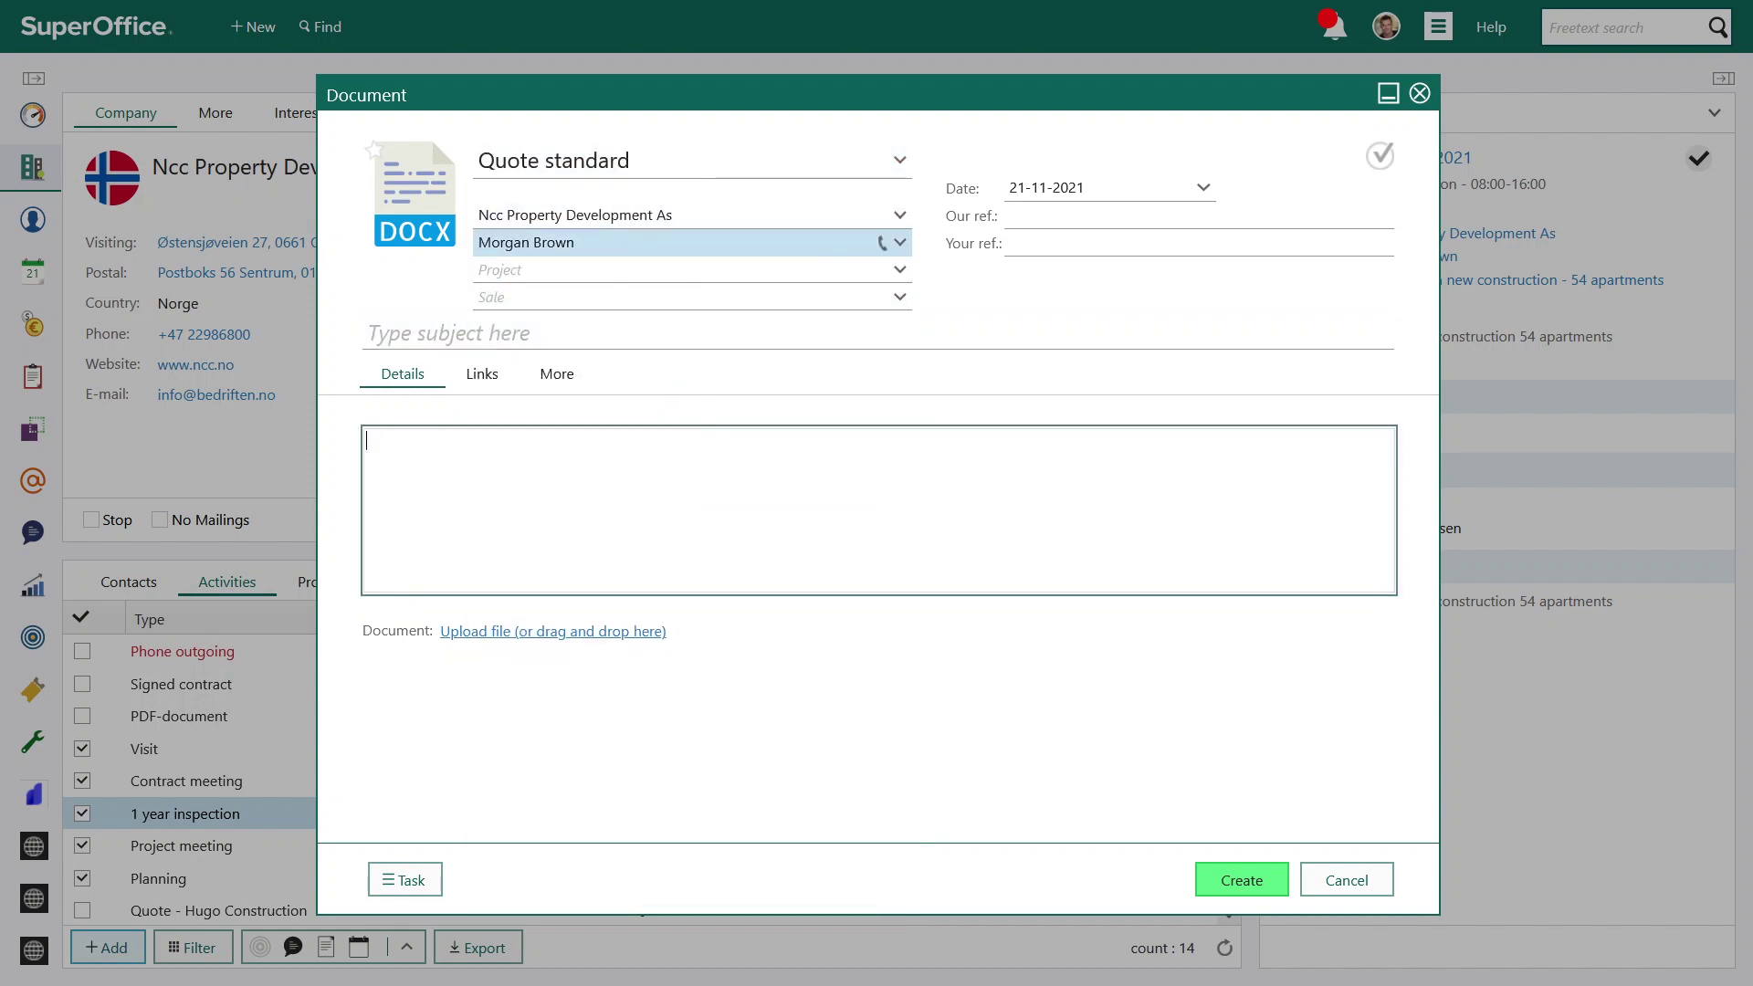
pyautogui.click(685, 269)
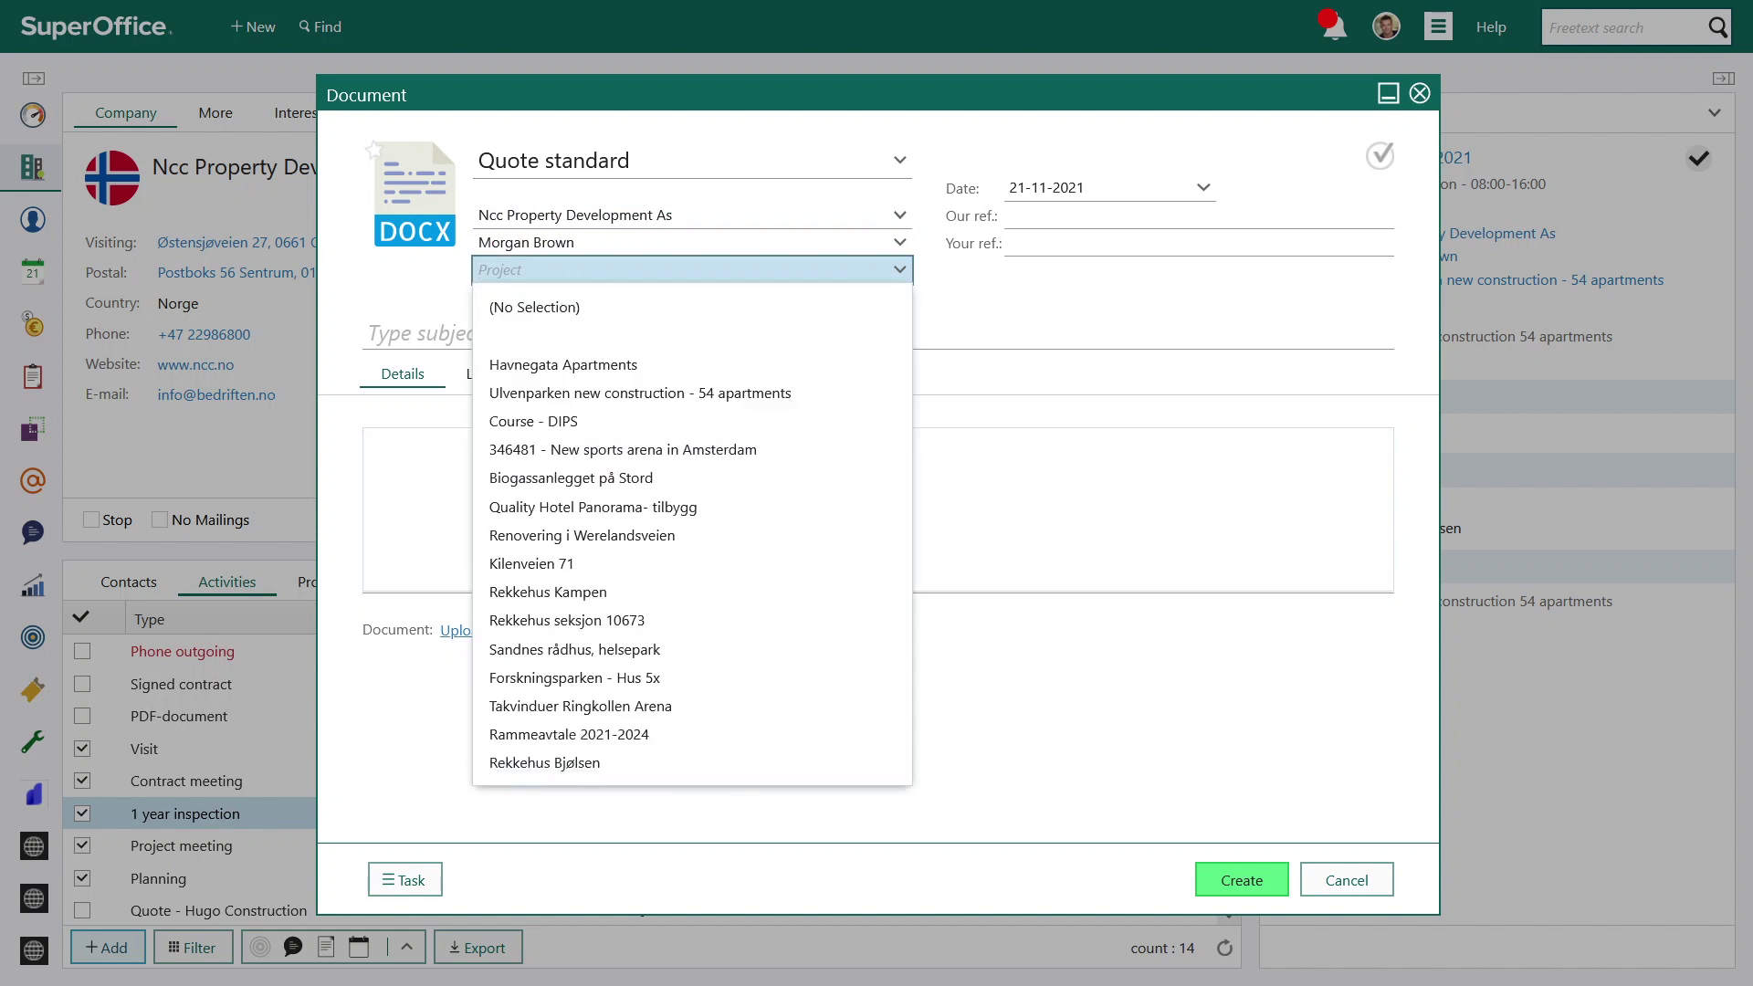
pyautogui.click(680, 451)
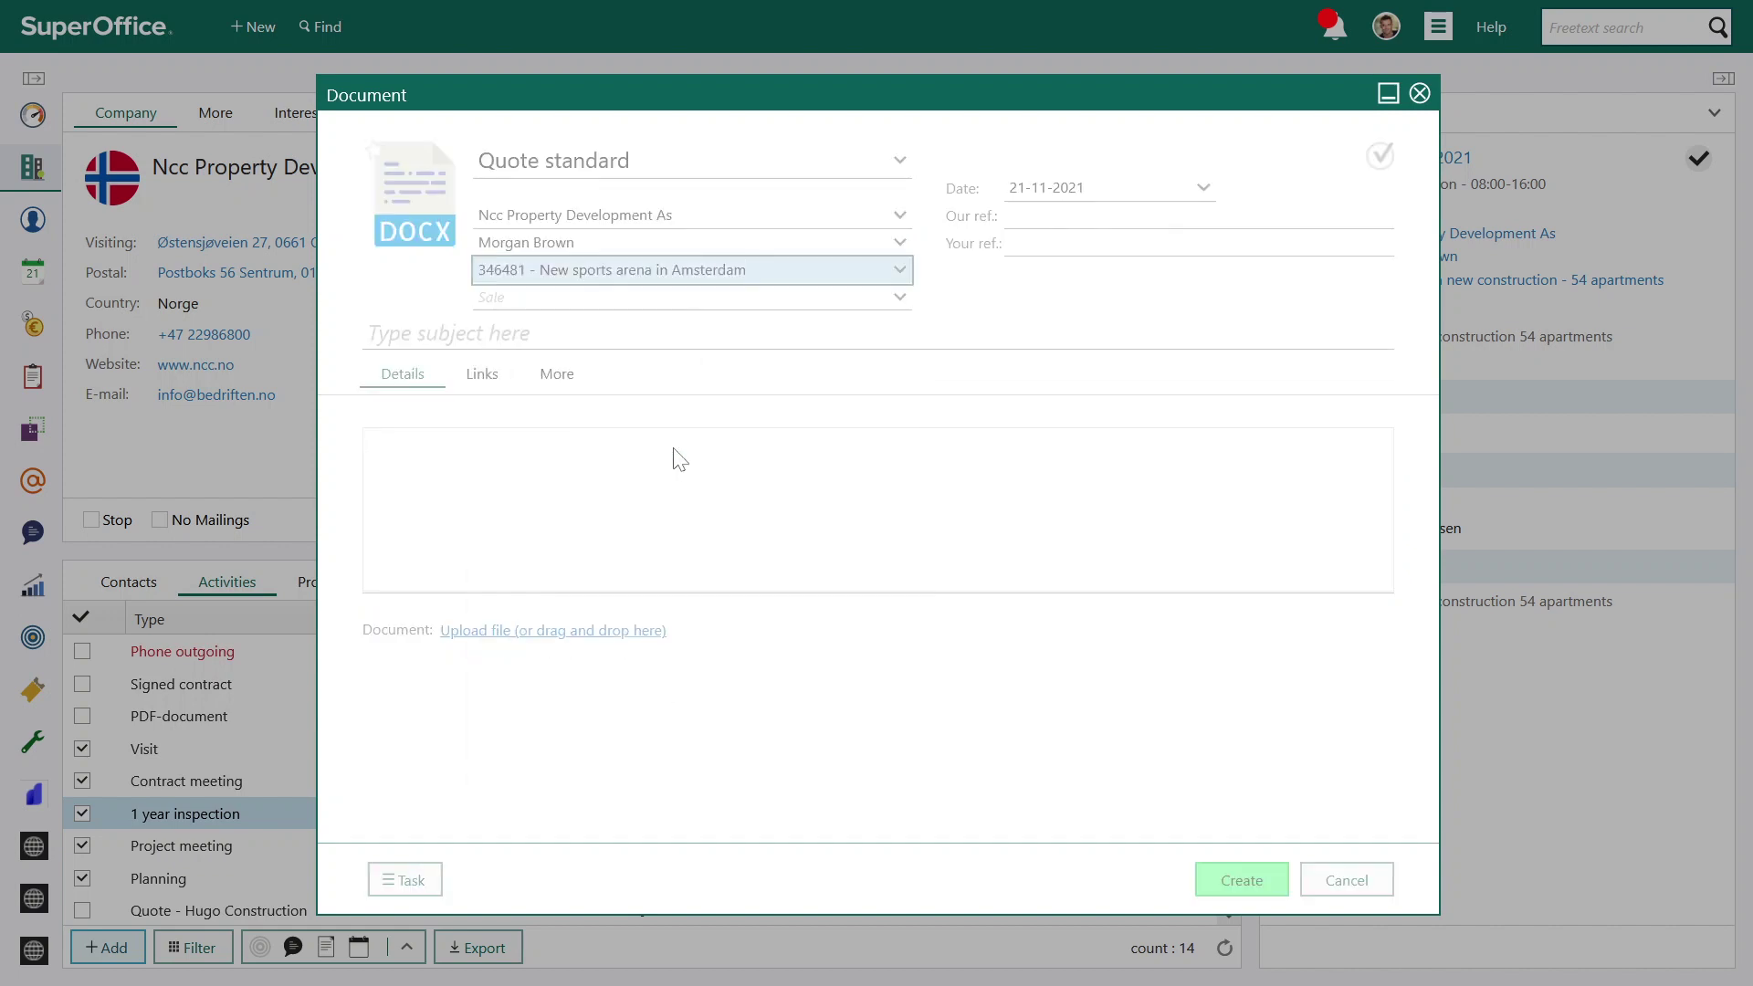
# Step: Enter subject 'Proposal New sports arena', paste the description, and set Our ref 346481
pyautogui.click(986, 330)
pyautogui.write('Proposal New sports arena')
pyautogui.click(367, 440)
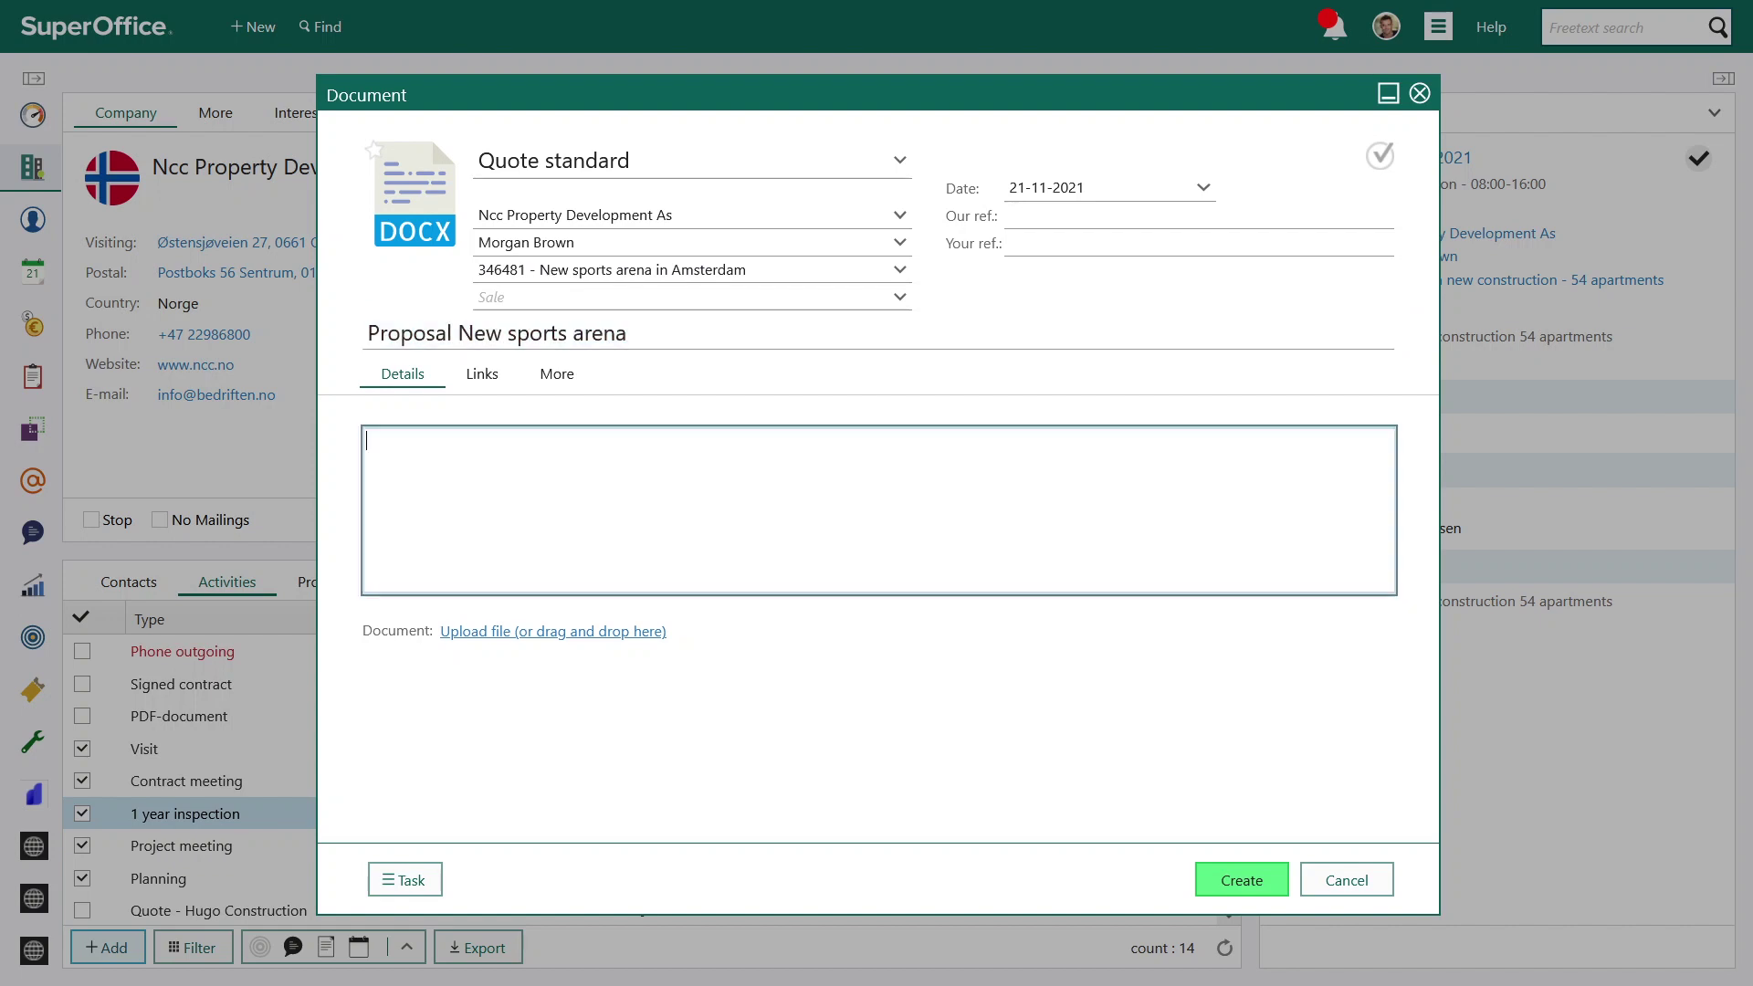
pyautogui.write('The construction is built in two phases. The new sports arena will contain offices, meeting rooms, restaurants, shops and a youth center. In the first phase, the new arena will be constructed. In phase 2, apartments and housing will be built in surrounding areas.')
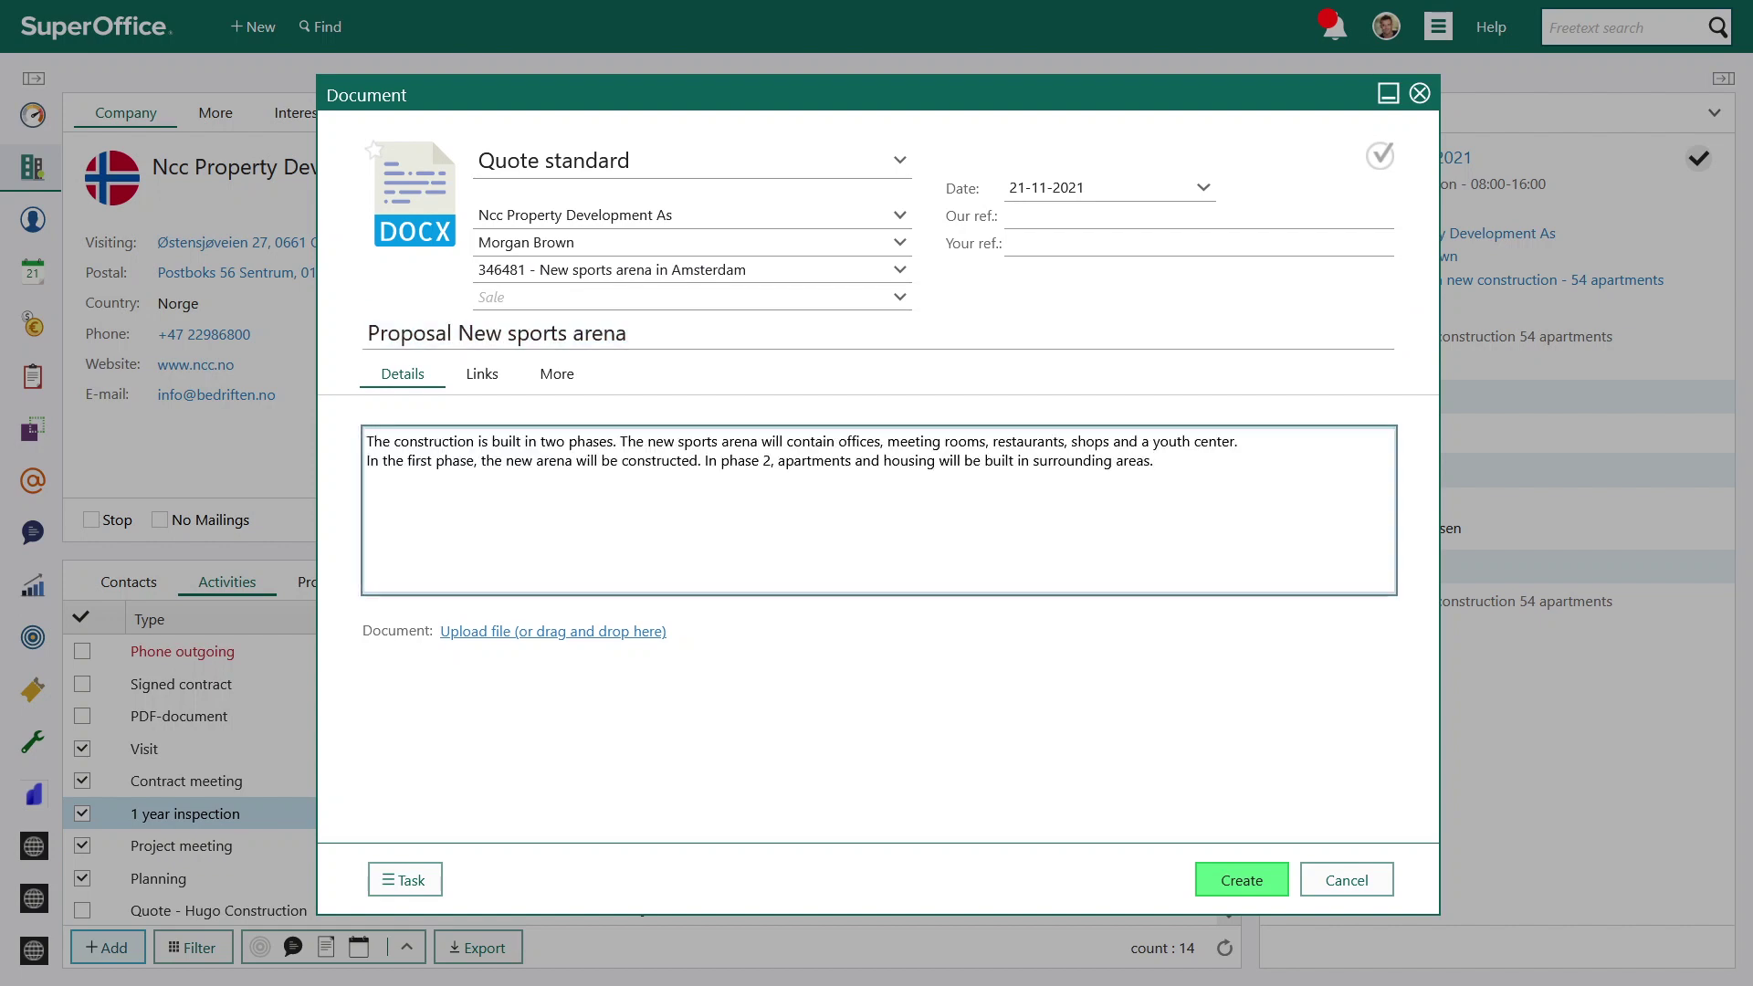
pyautogui.click(1059, 215)
pyautogui.write('346481')
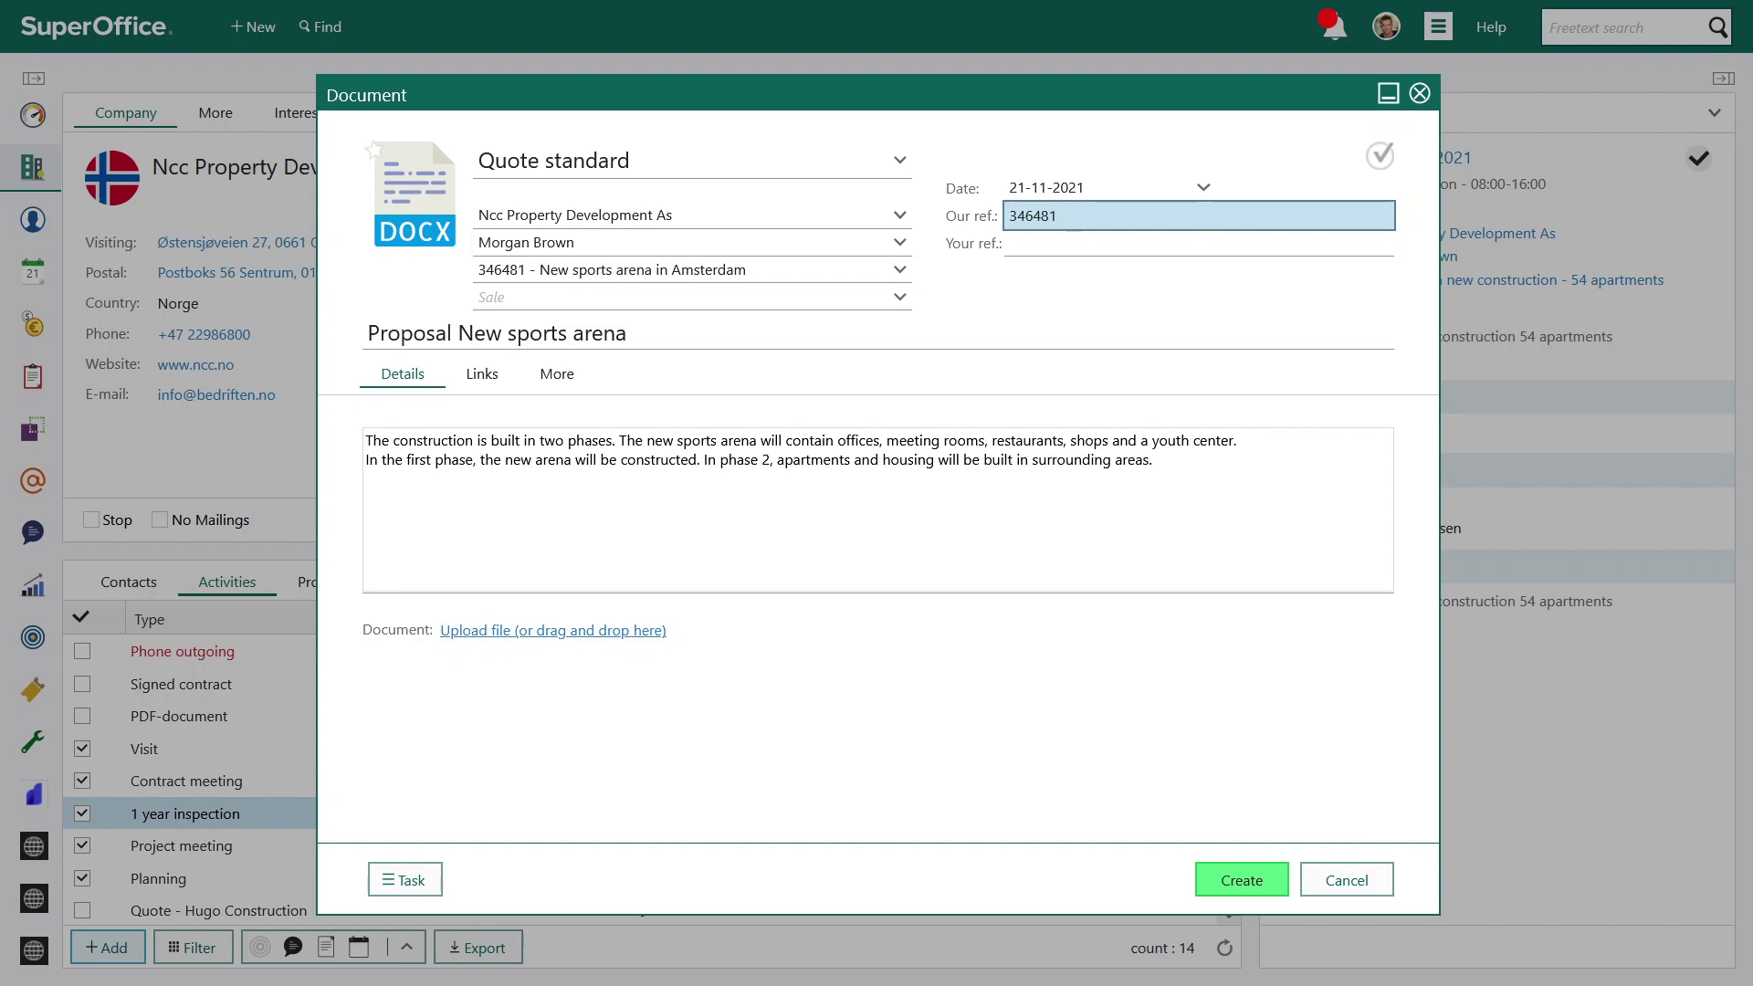
# Step: Create the quote and bring its «QuoteDetails» placeholder into view in Word for the web
pyautogui.click(1238, 884)
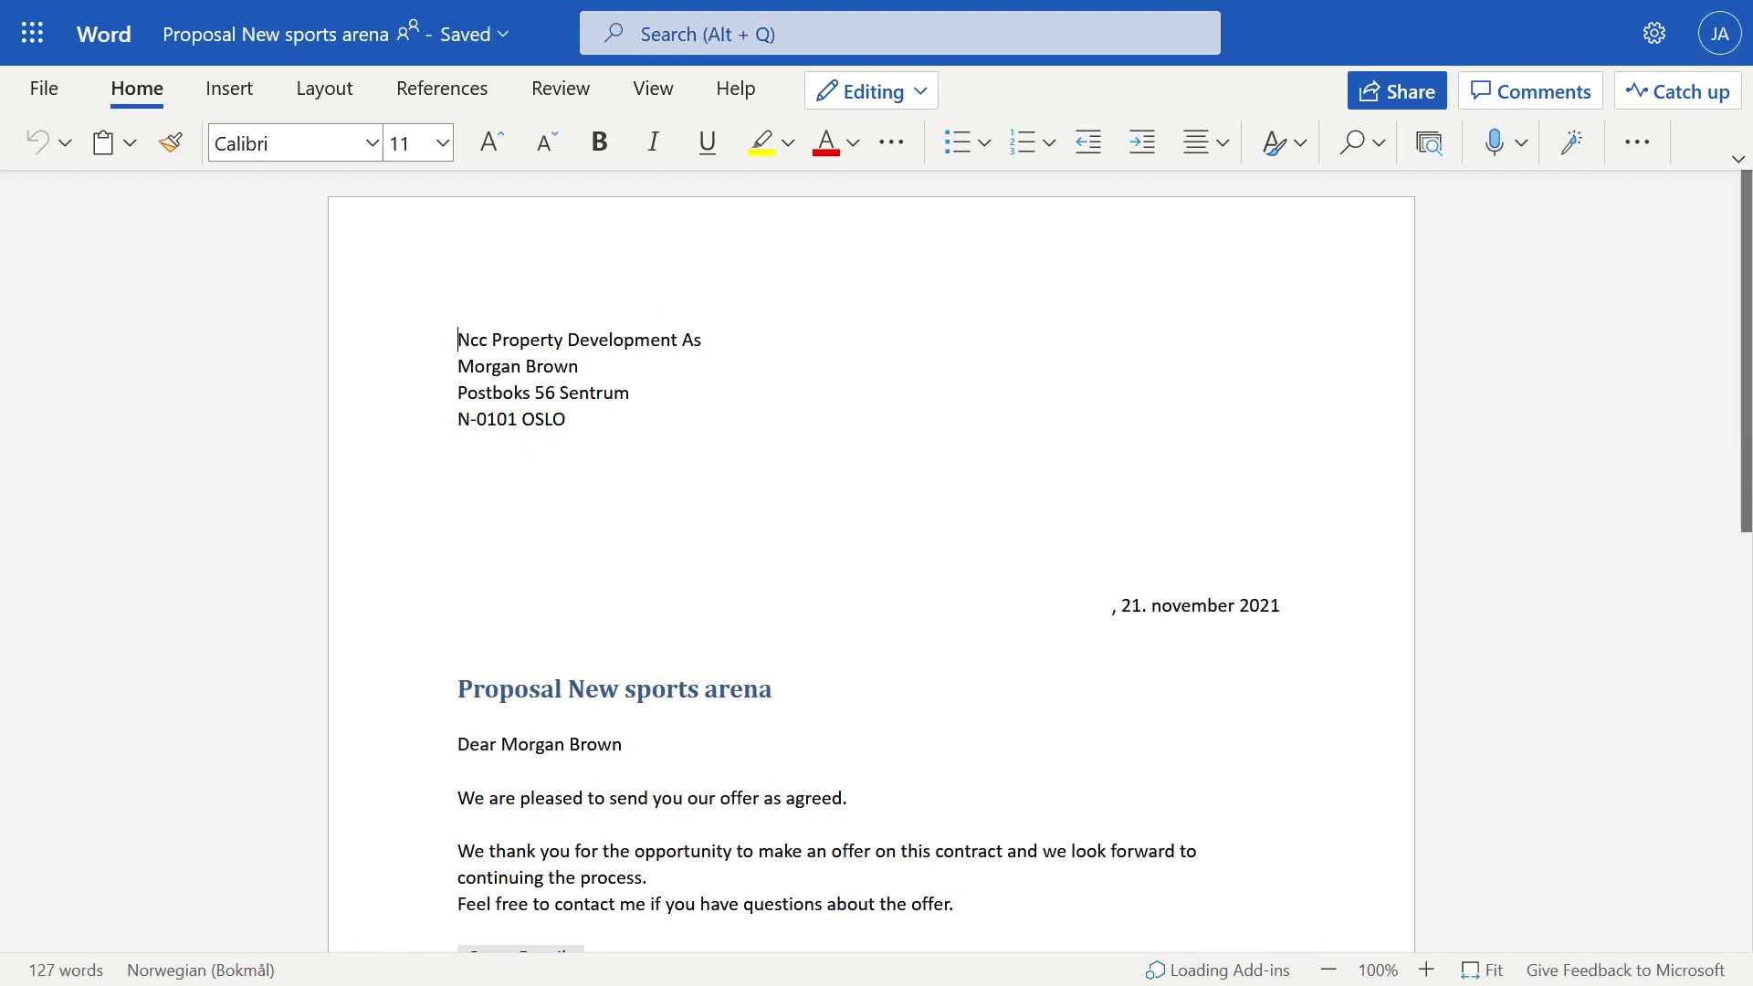
pyautogui.scroll(-1, 871, 548)
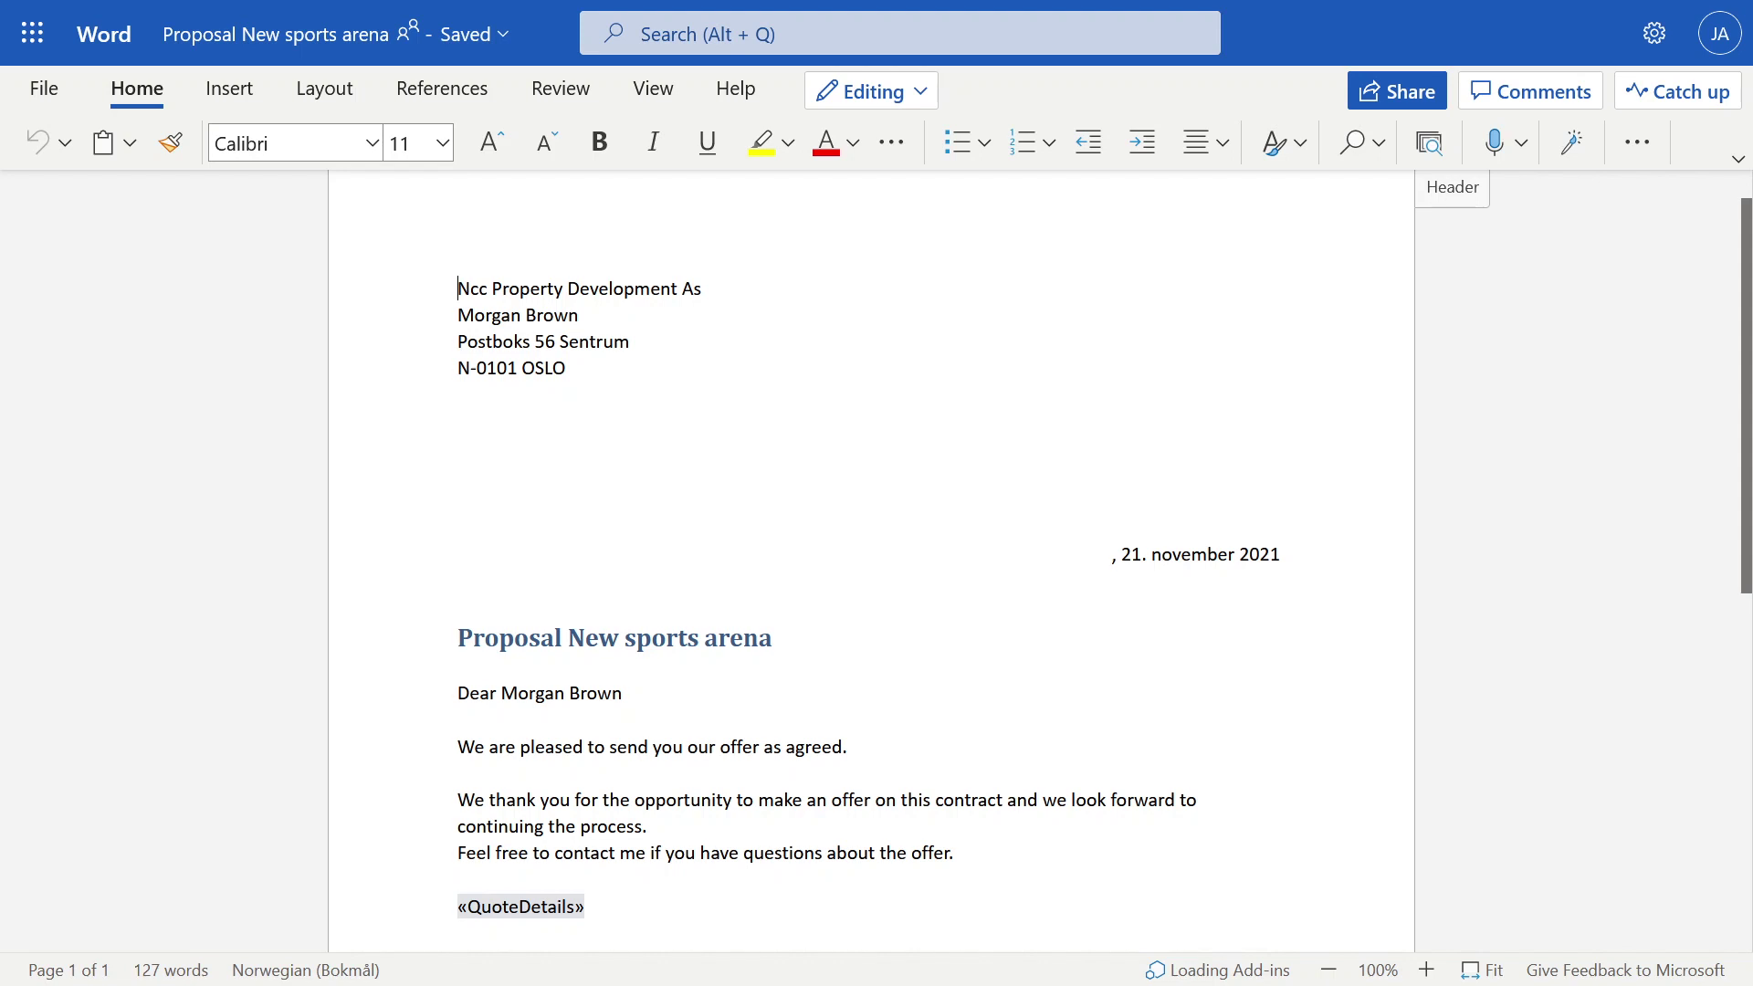
pyautogui.scroll(-4, 871, 548)
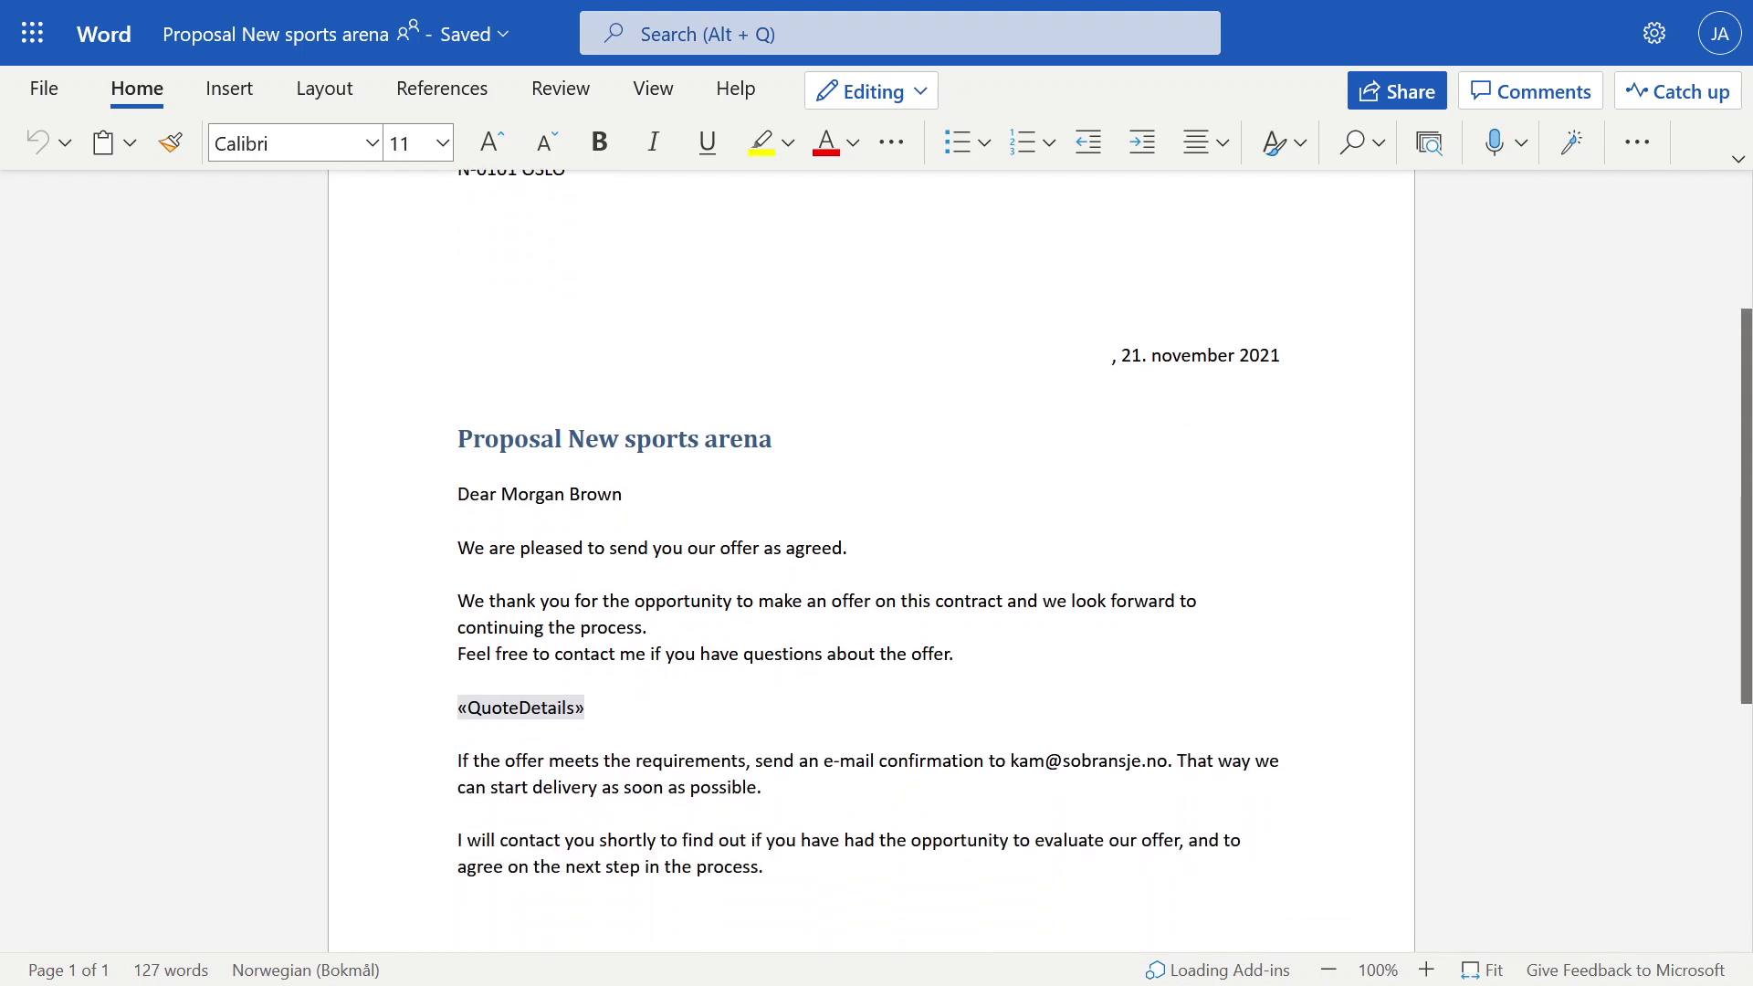
# Step: Replace «QuoteDetails» with 'Add quote details here' and highlight that line in yellow
pyautogui.doubleClick(520, 707)
pyautogui.press('Delete')
pyautogui.write('Add quote de')
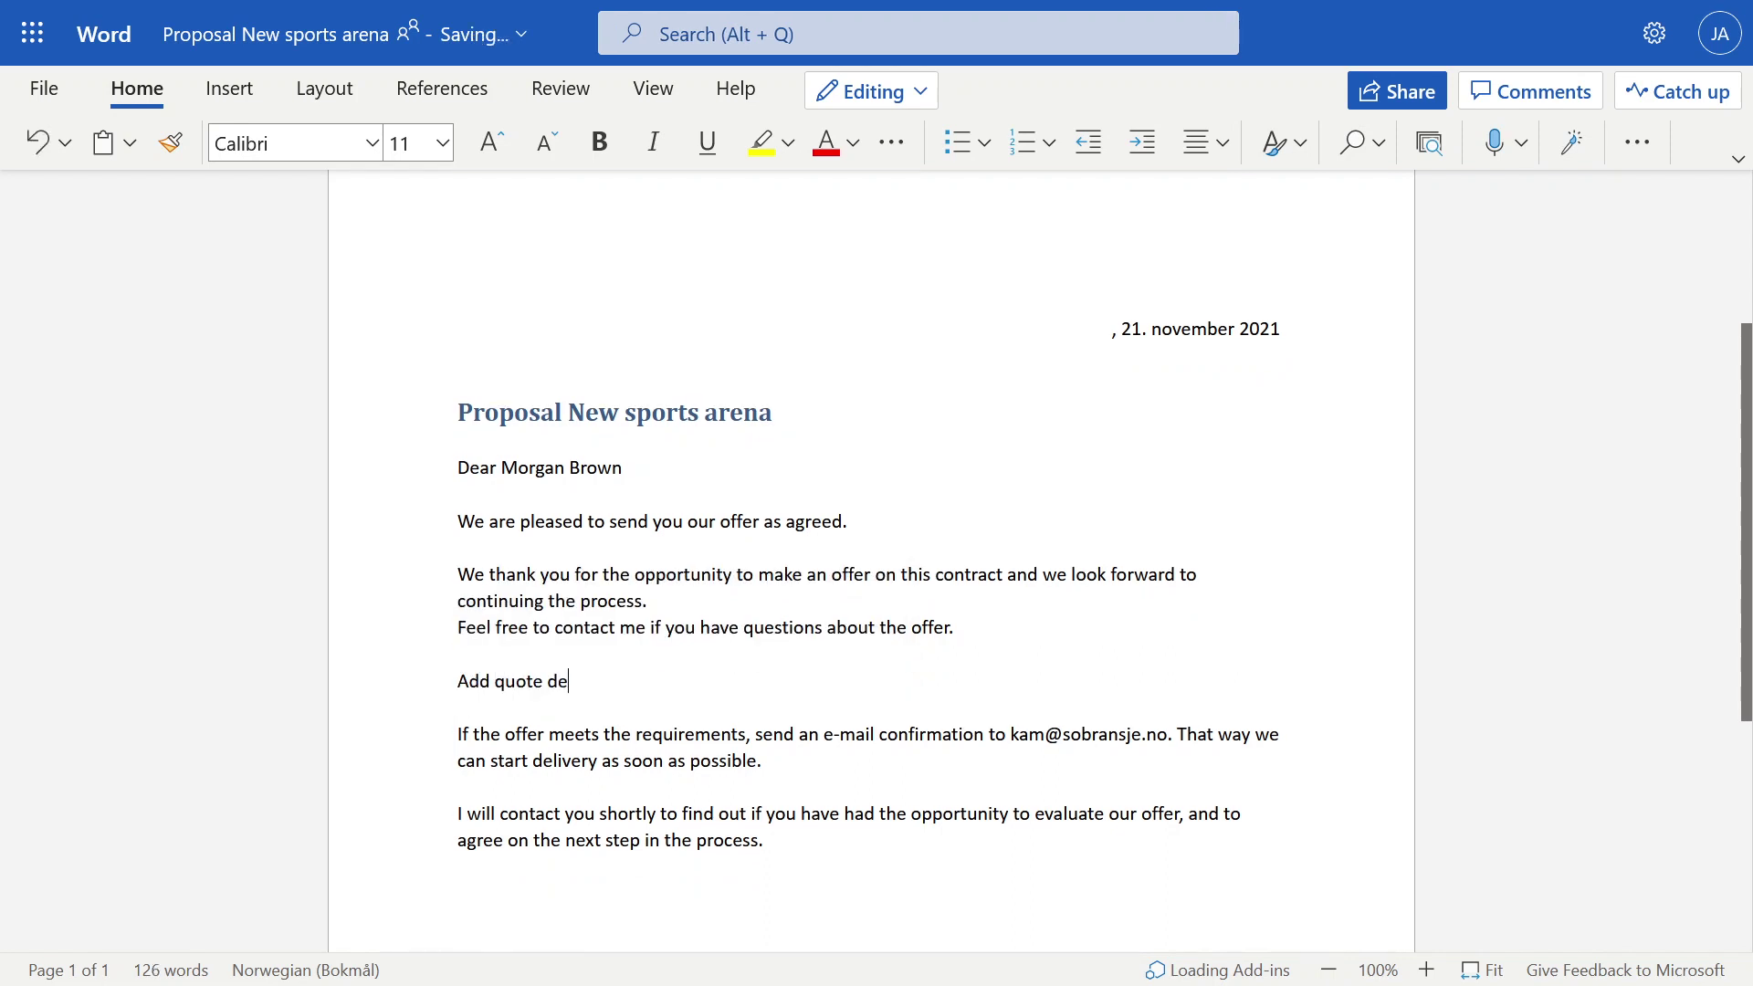
pyautogui.write('tails here')
pyautogui.tripleClick(625, 681)
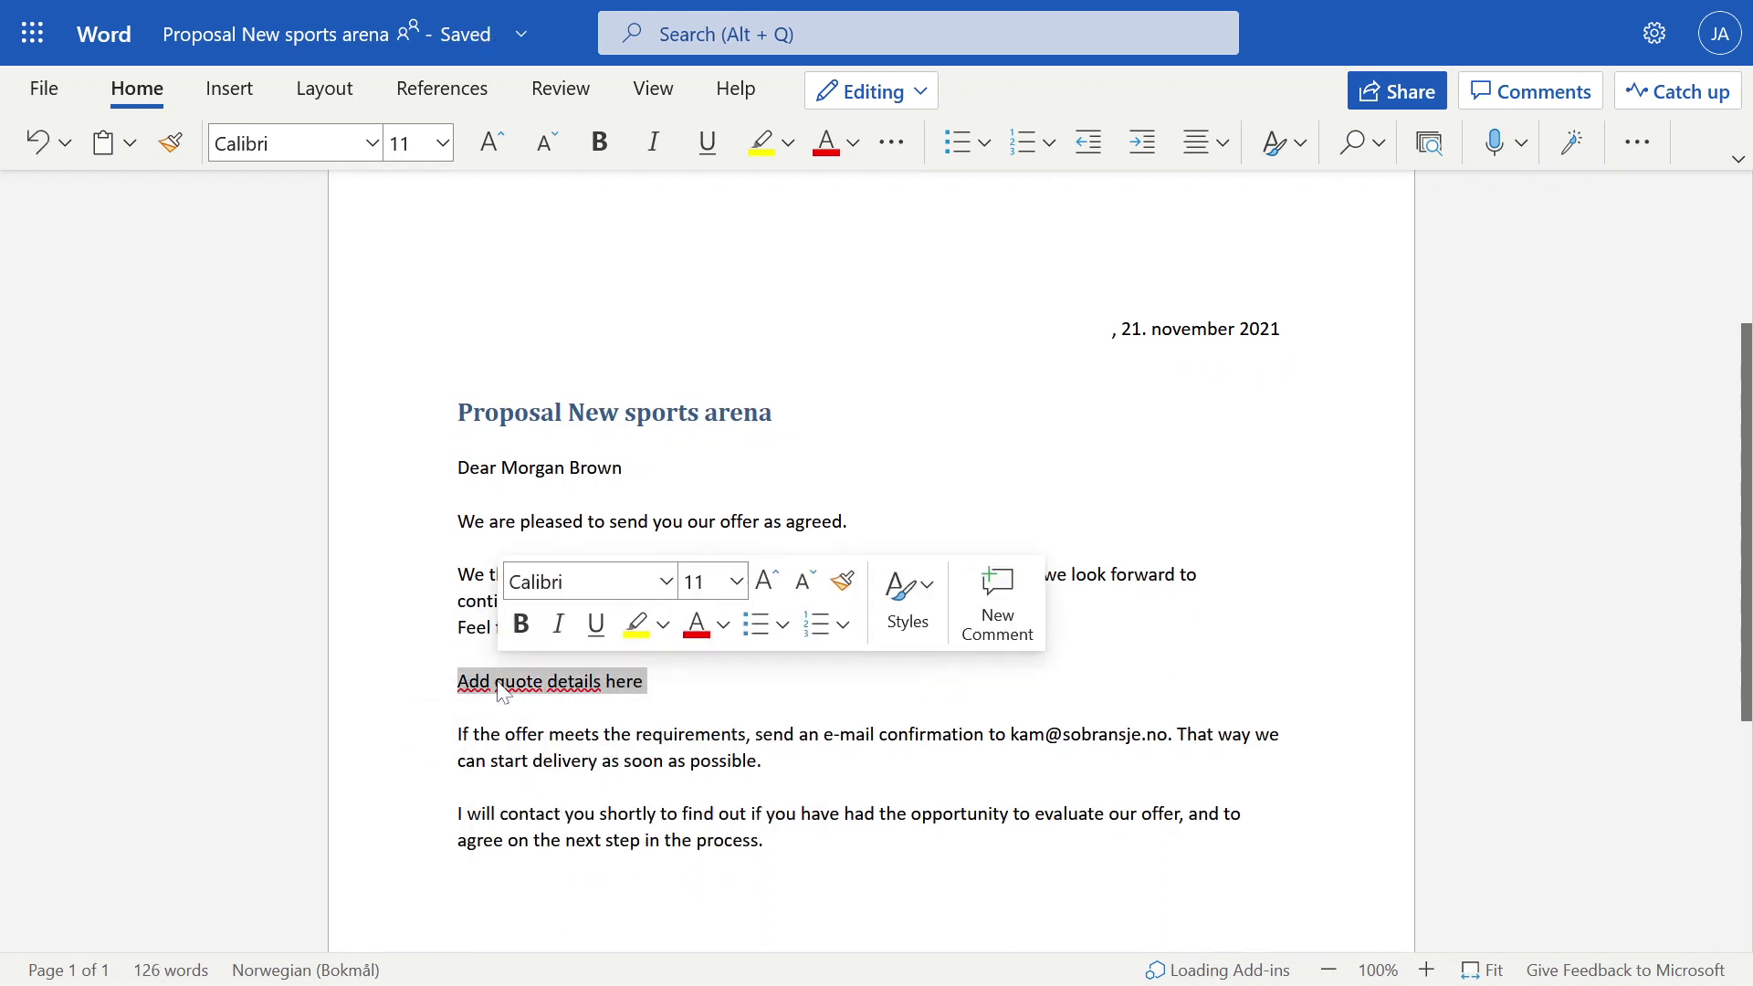
pyautogui.click(619, 639)
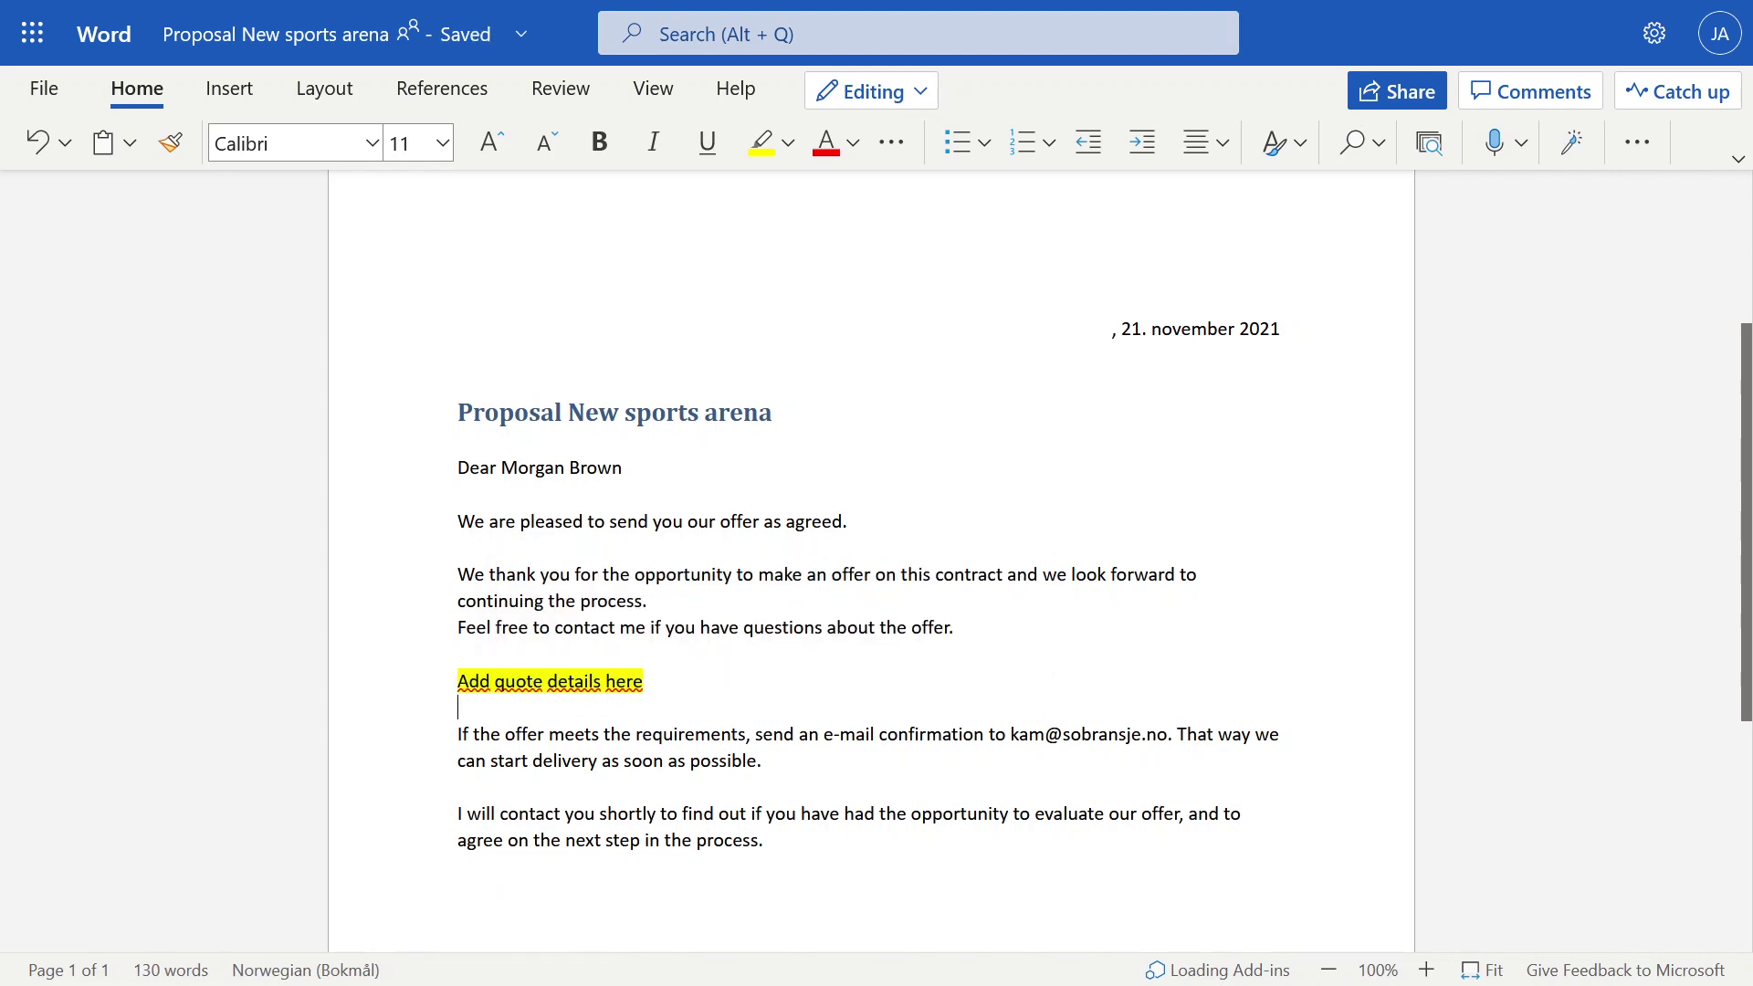
pyautogui.scroll(2, 872, 548)
pyautogui.scroll(1, 872, 547)
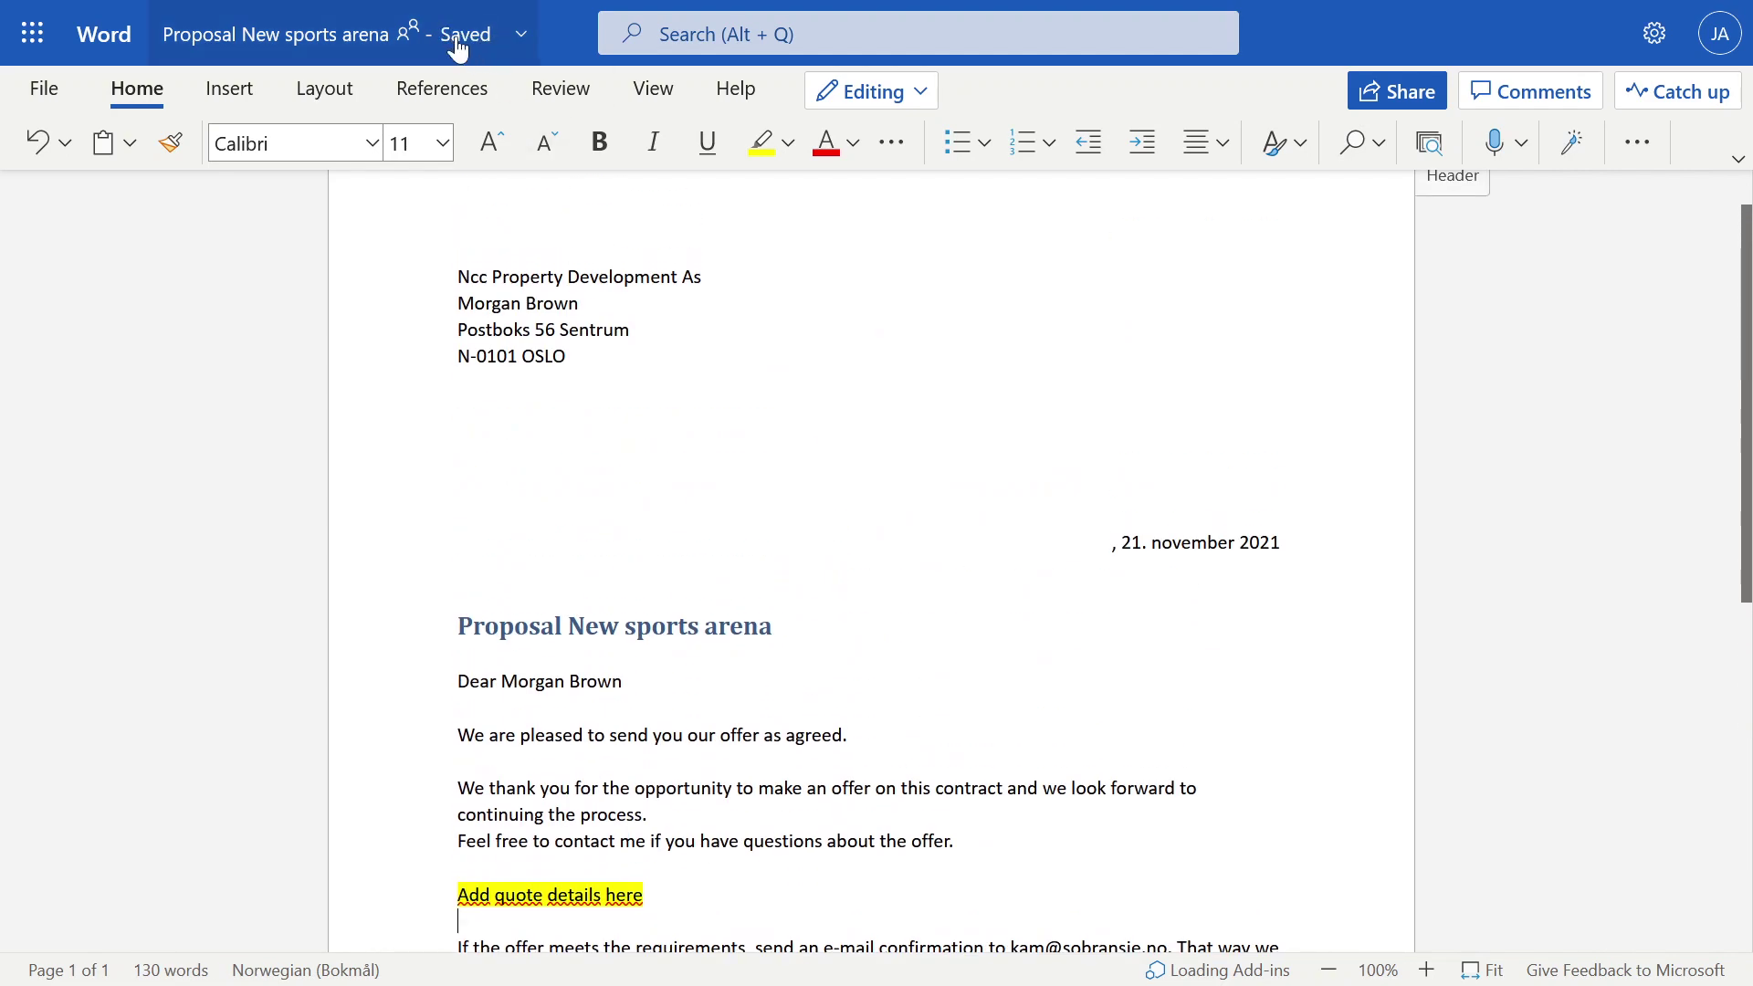
# Step: Close the Word tab, check the Quote standard preview, and open the SuperOffice Bygg & Anlegg Archive site
pyautogui.moveTo(509, 11)
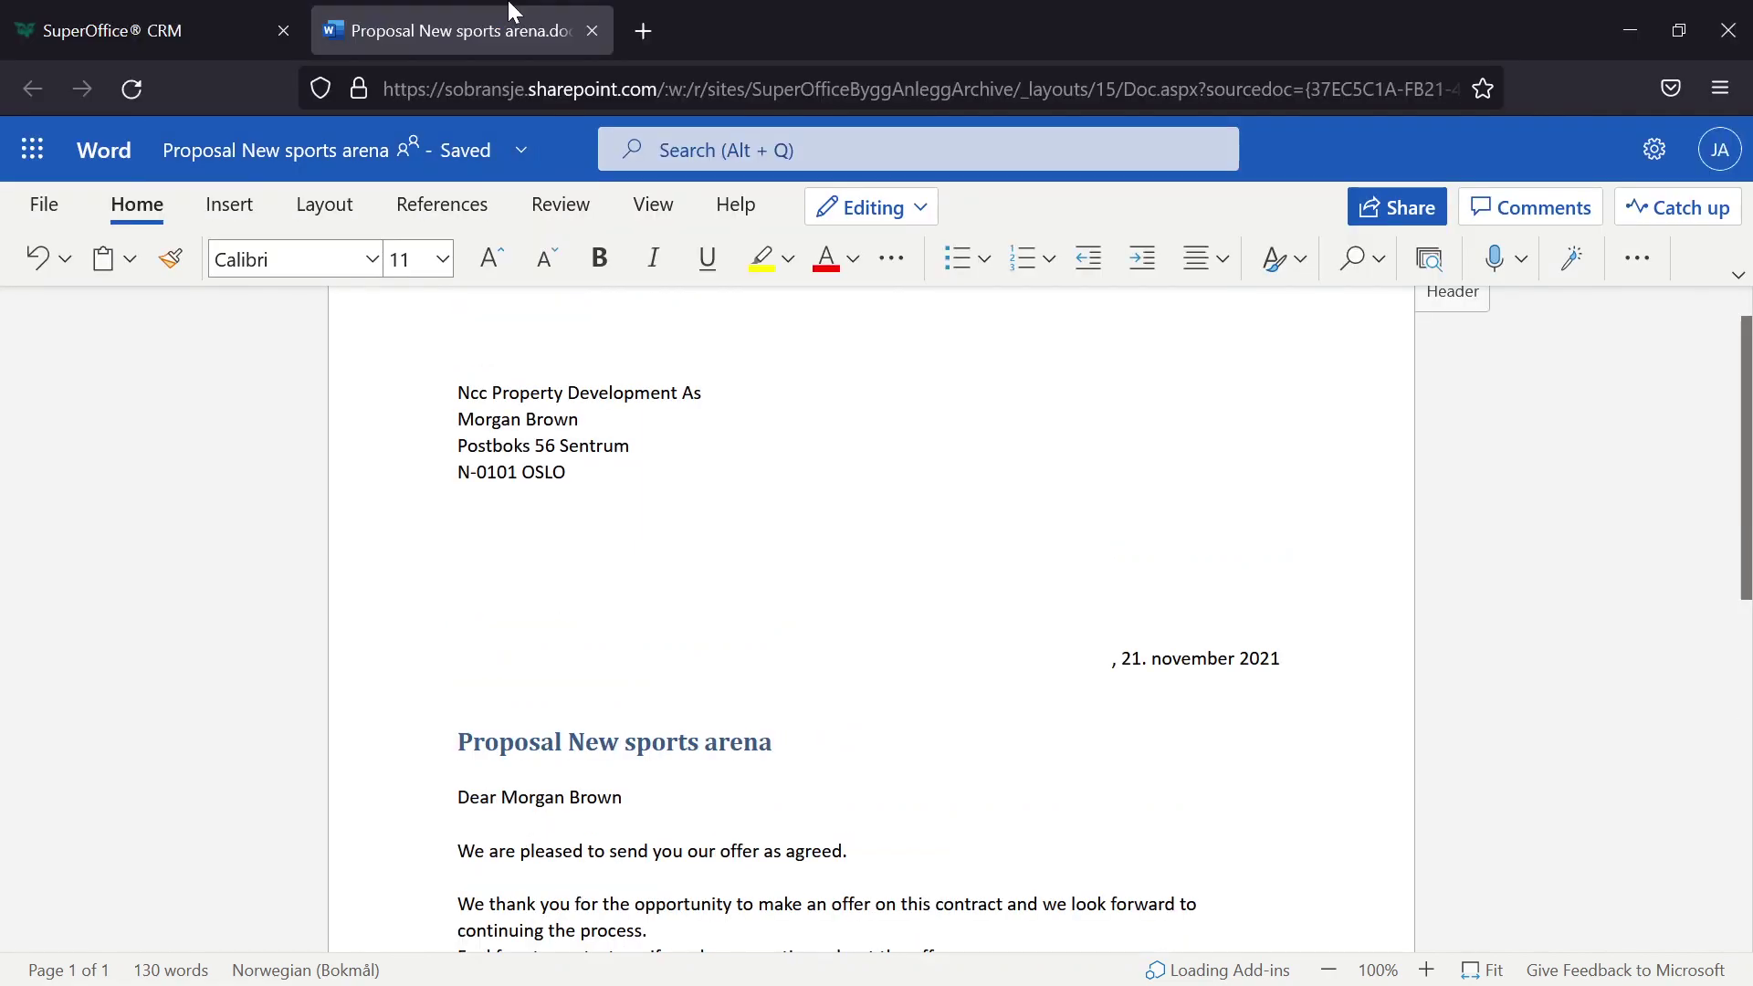
pyautogui.click(592, 31)
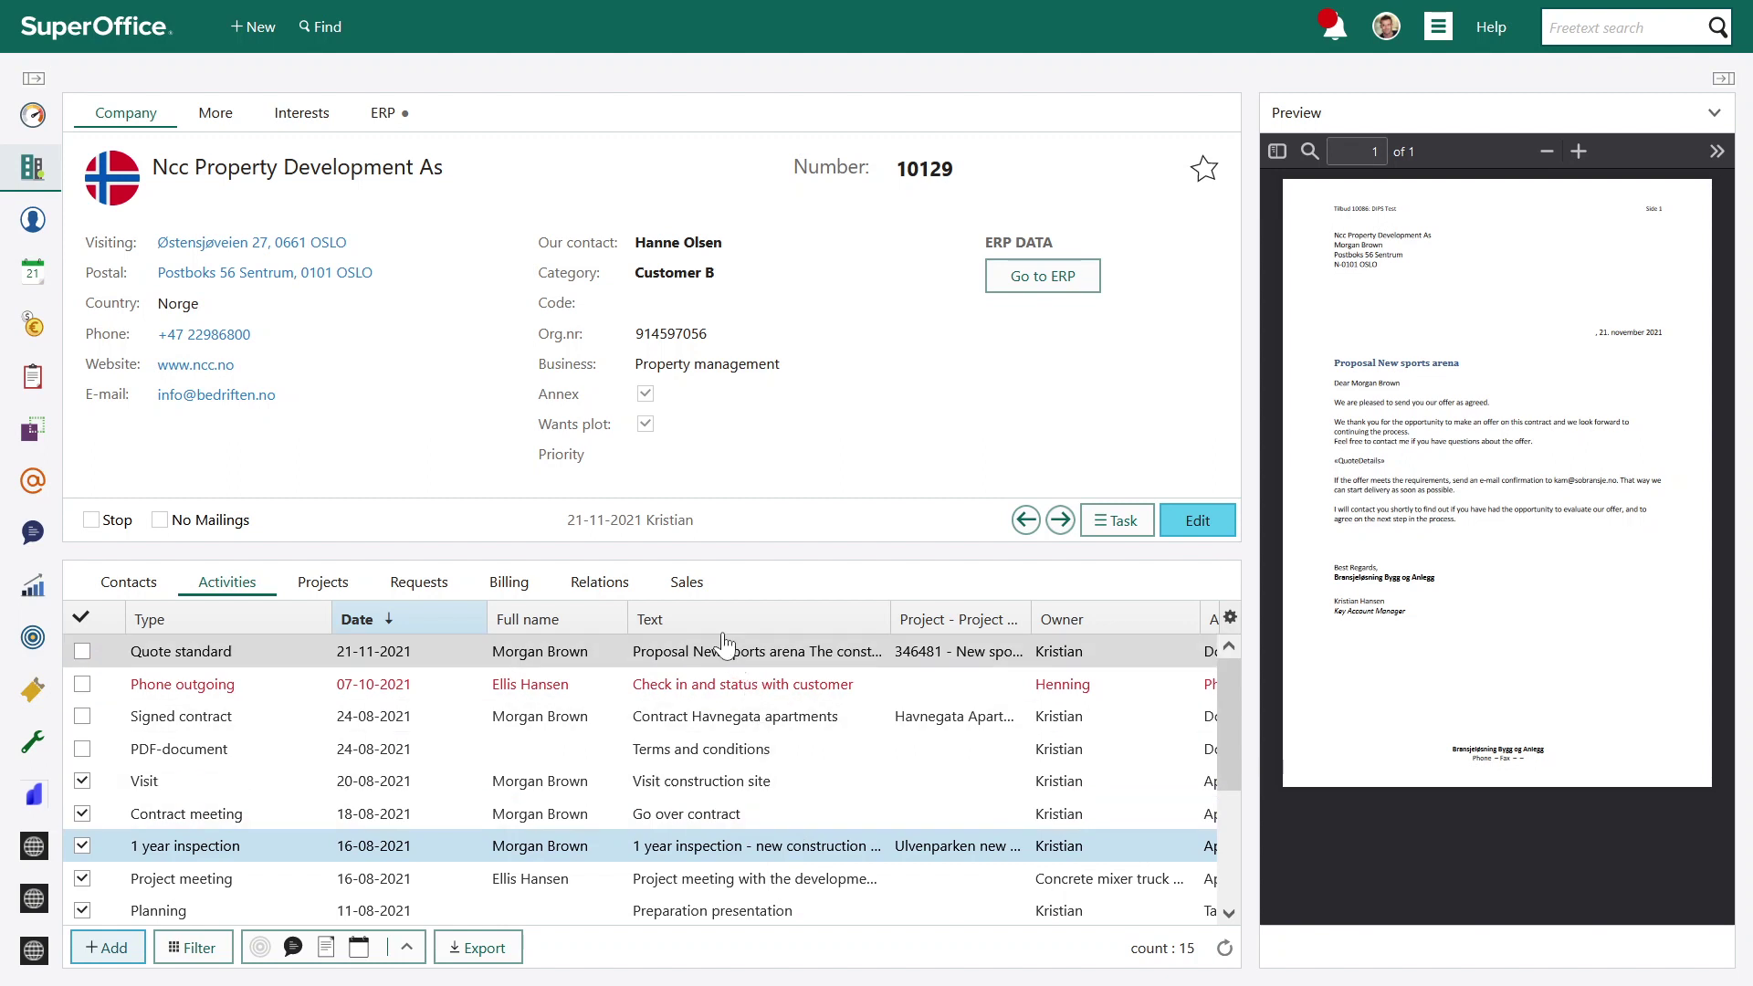
pyautogui.moveTo(721, 655)
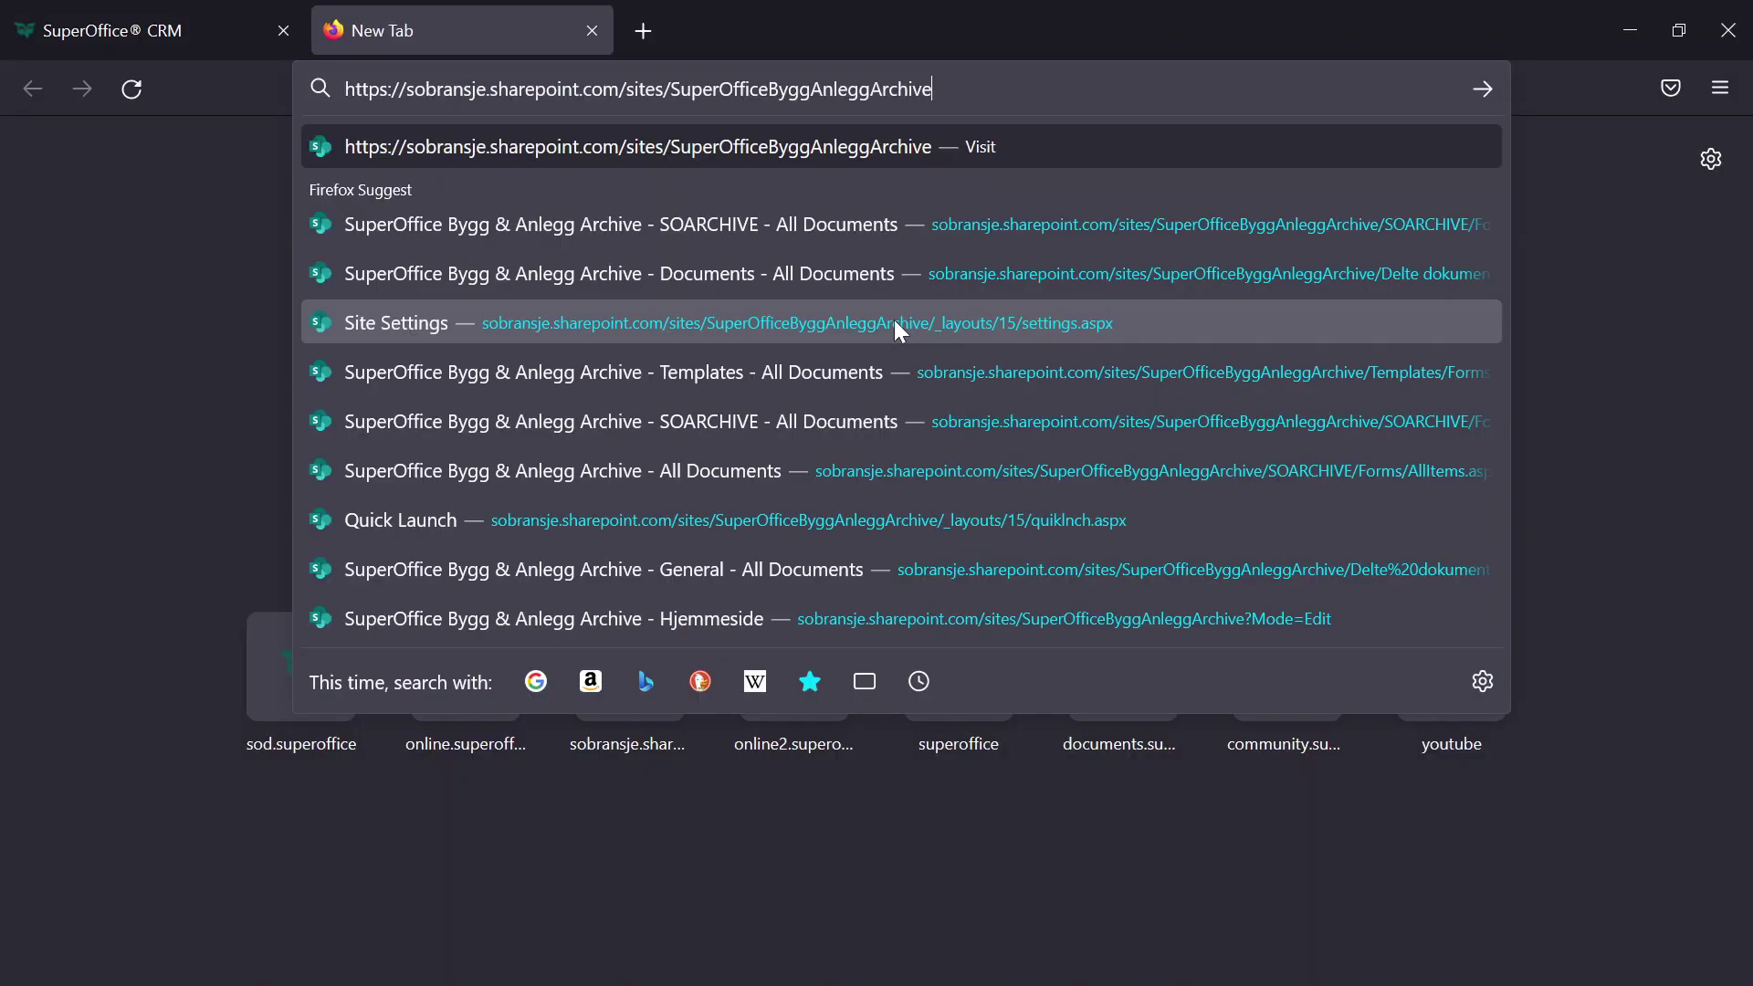
pyautogui.press('Return')
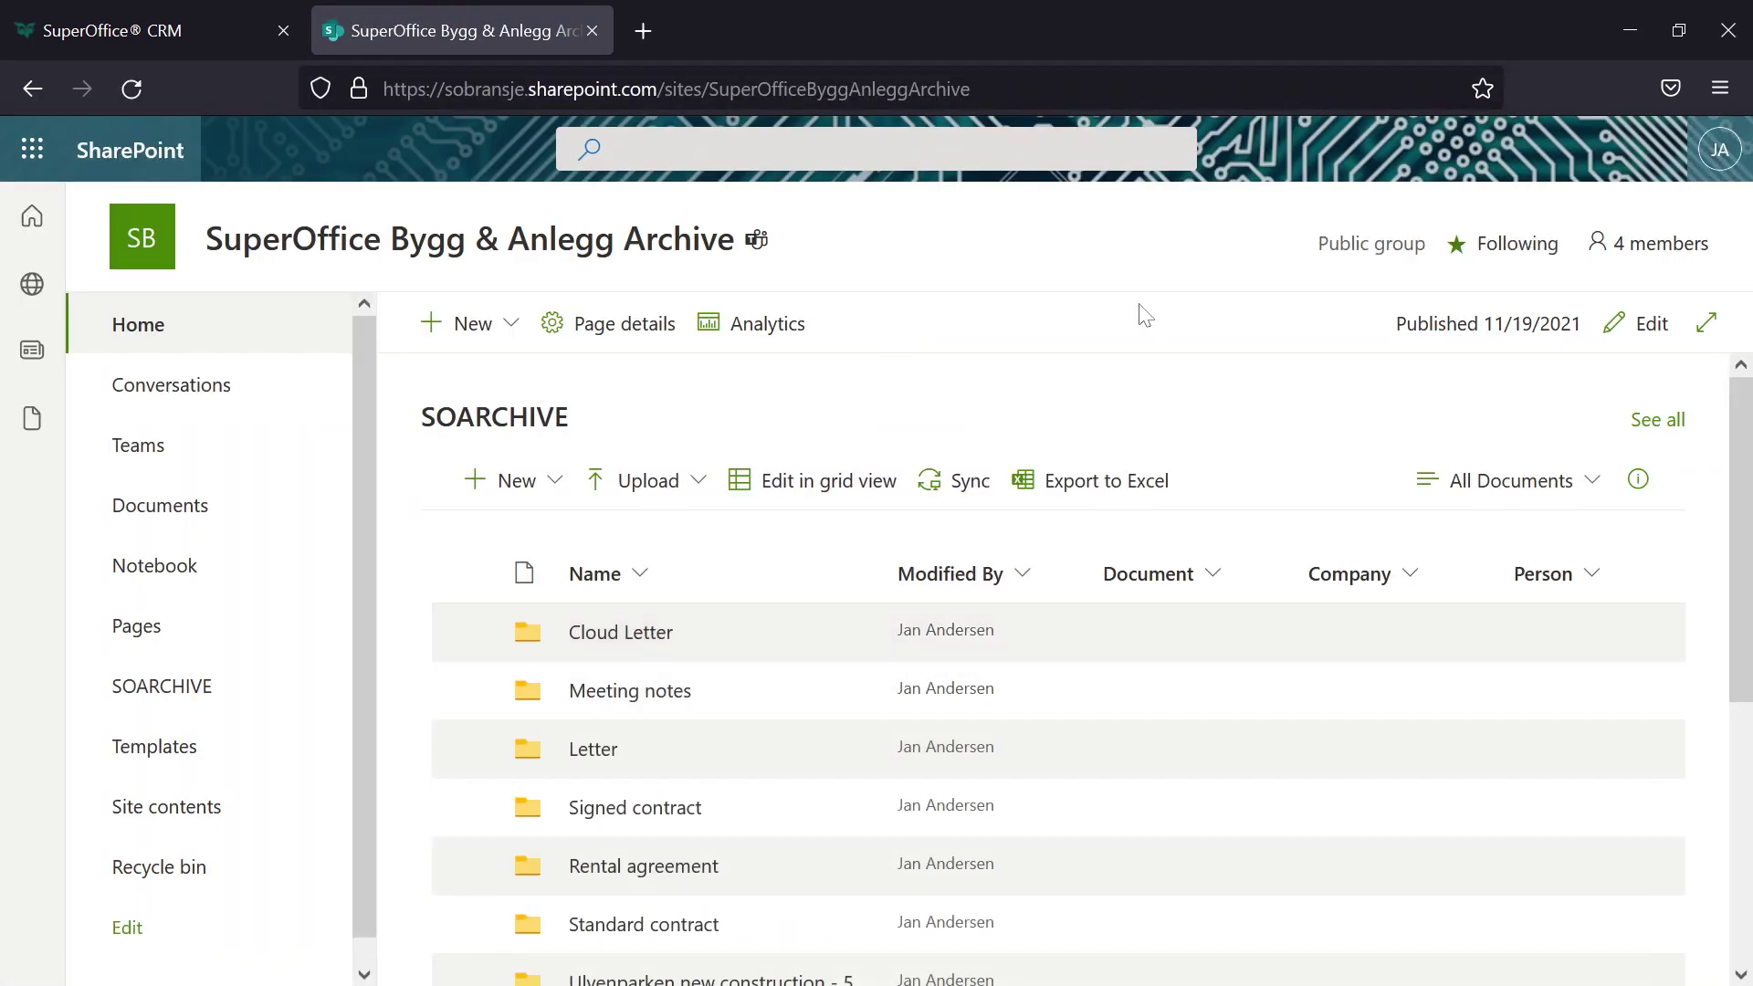
# Step: Switch the browser to fullscreen with F11 and scroll the SOARCHIVE library list back to the top
pyautogui.press('F11')
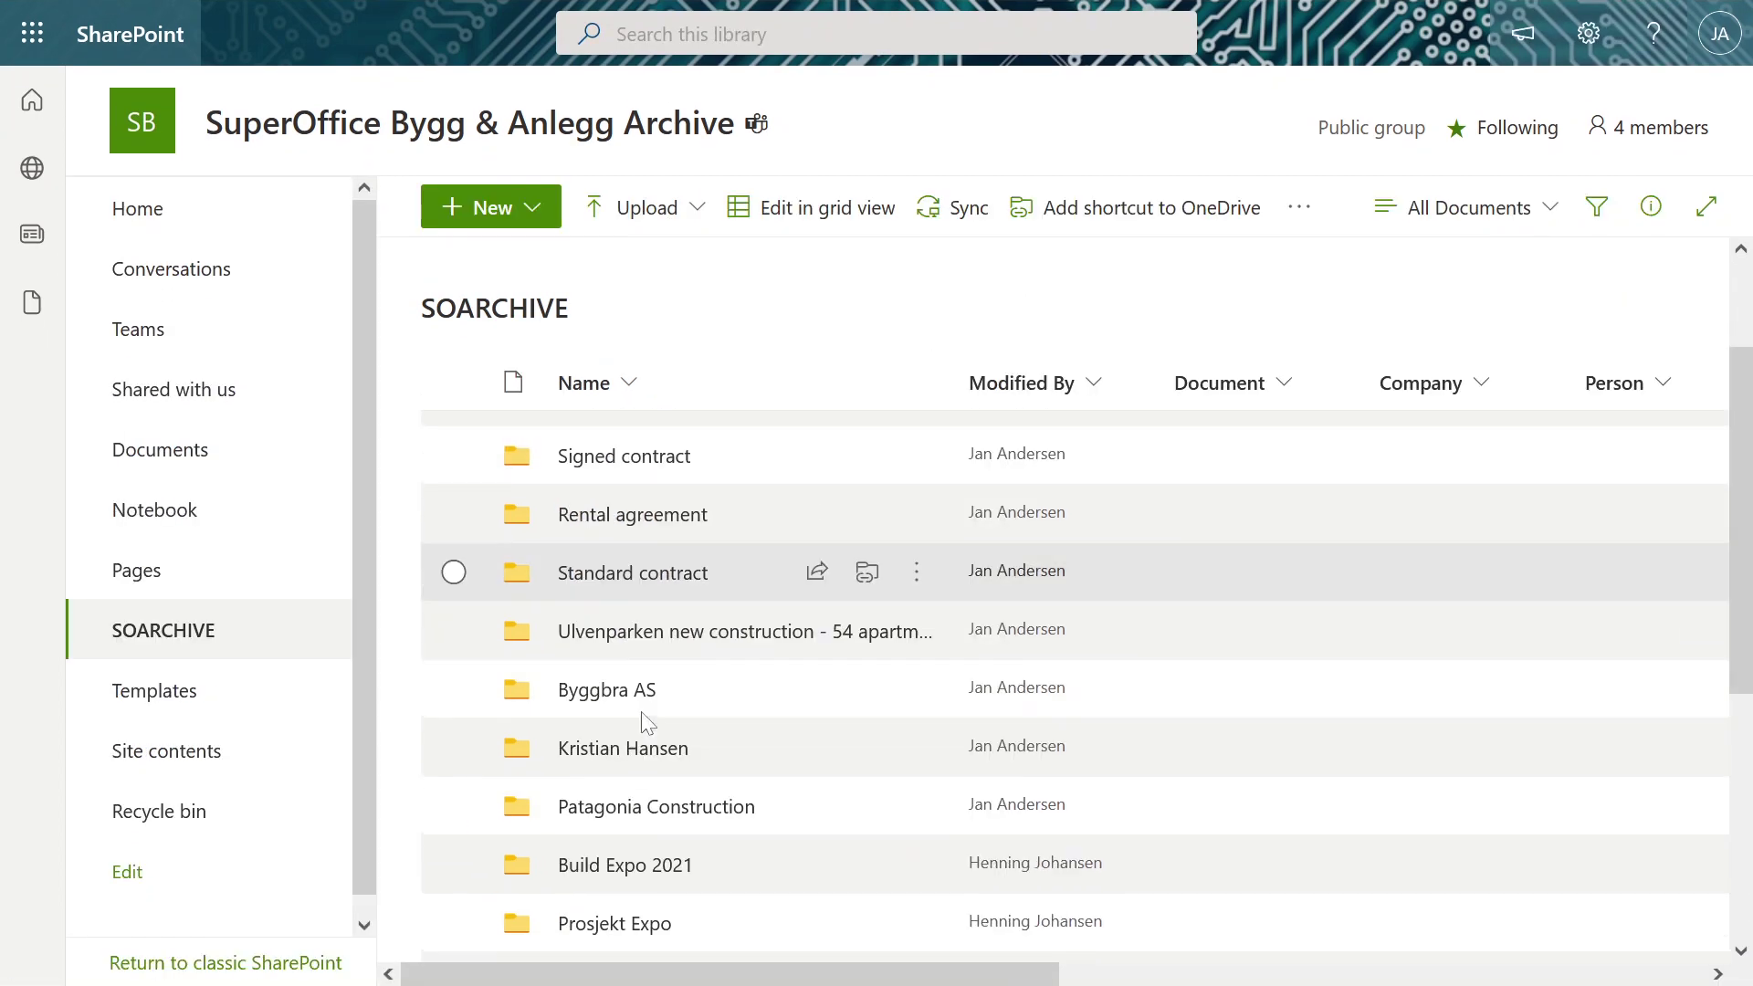
pyautogui.scroll(-4, 644, 721)
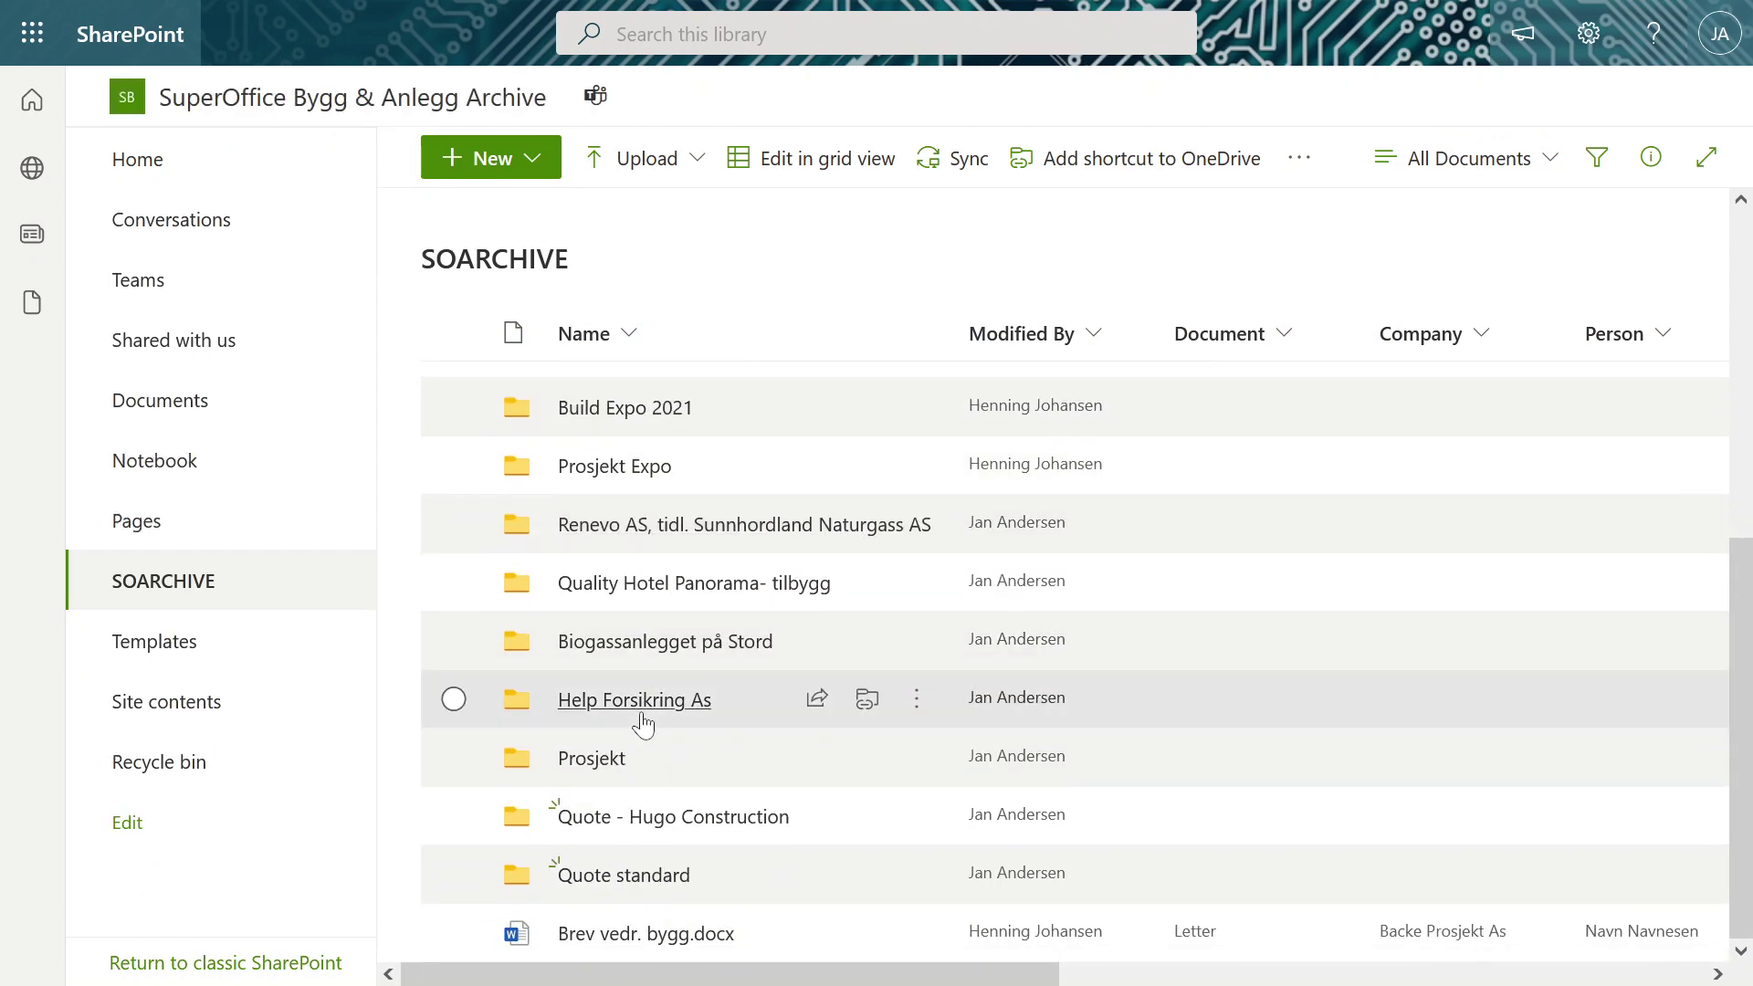
pyautogui.scroll(5, 962, 610)
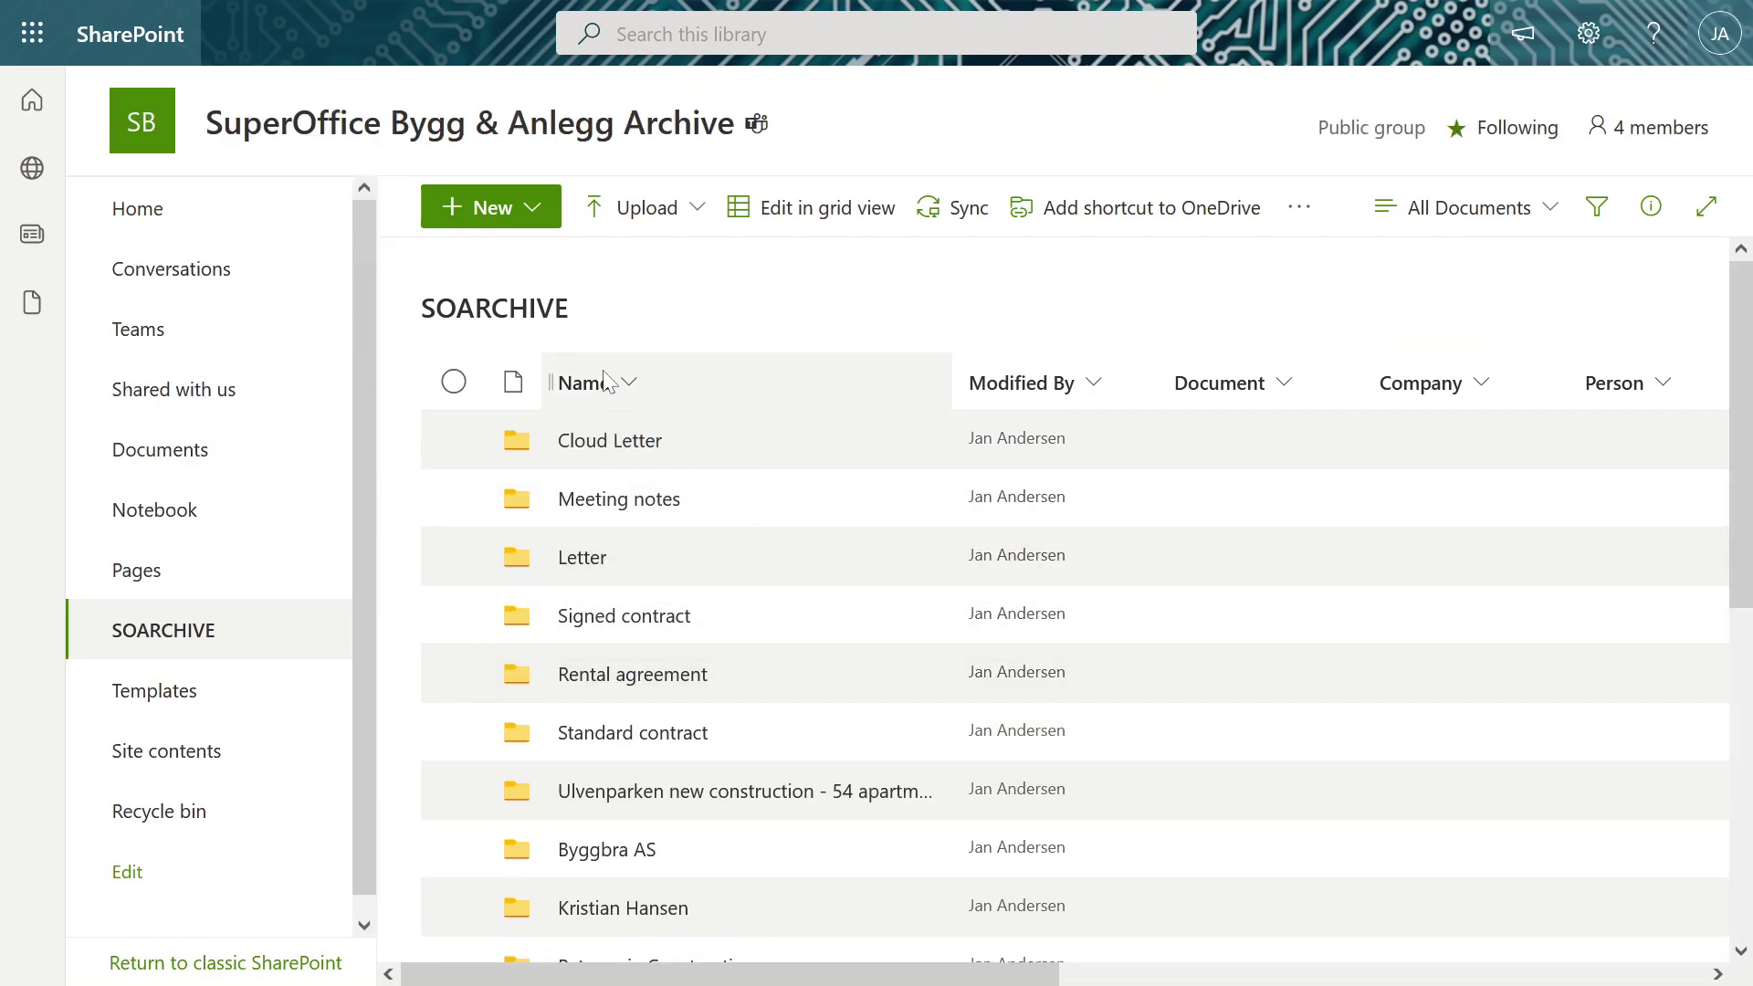
pyautogui.click(612, 395)
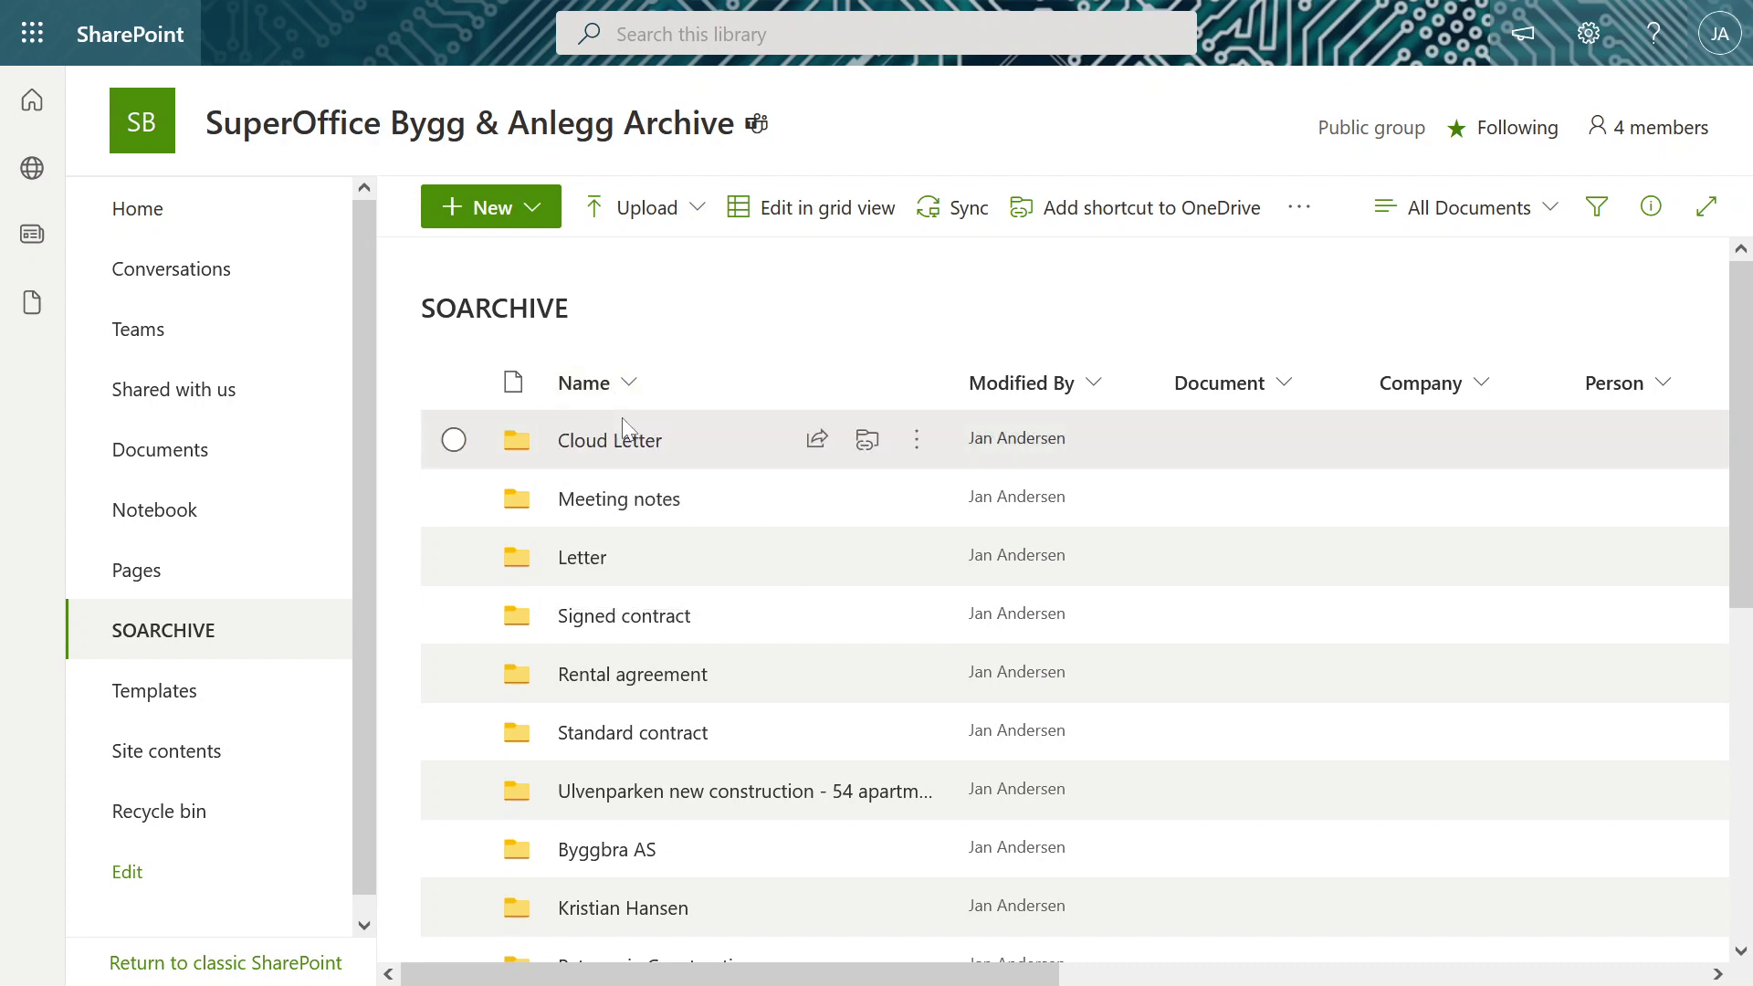
pyautogui.click(618, 435)
pyautogui.hscroll(3, 1224, 356)
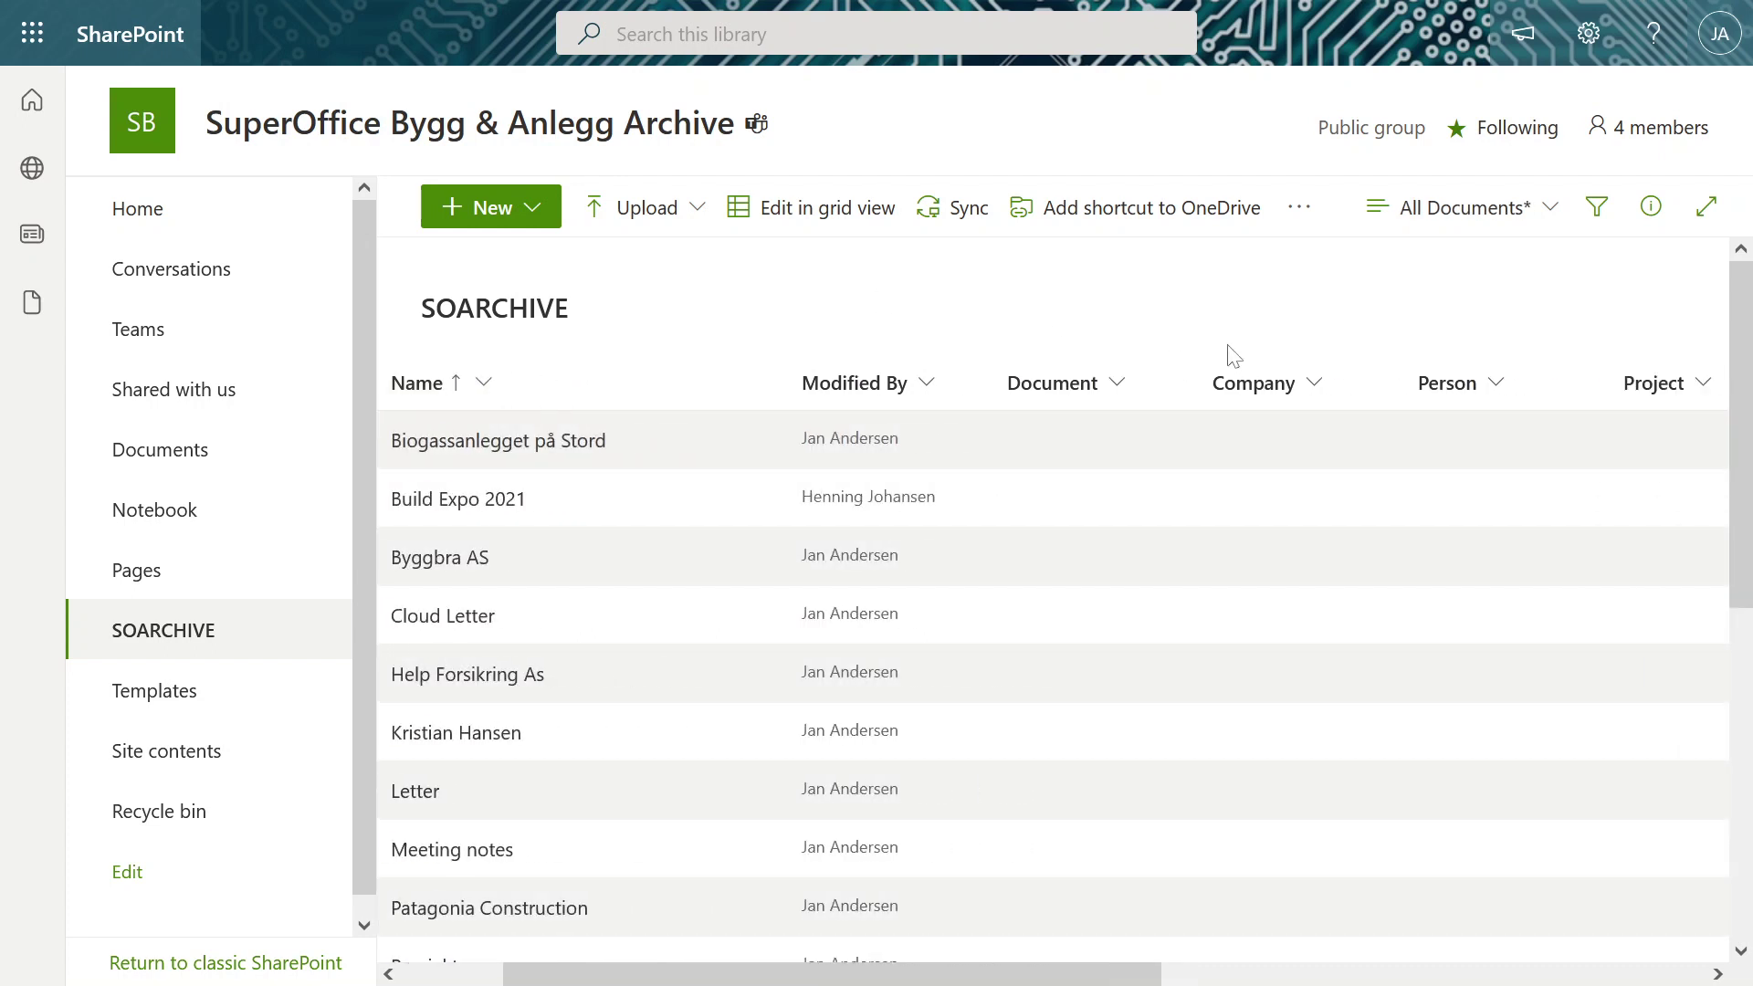
pyautogui.hscroll(3, 1552, 382)
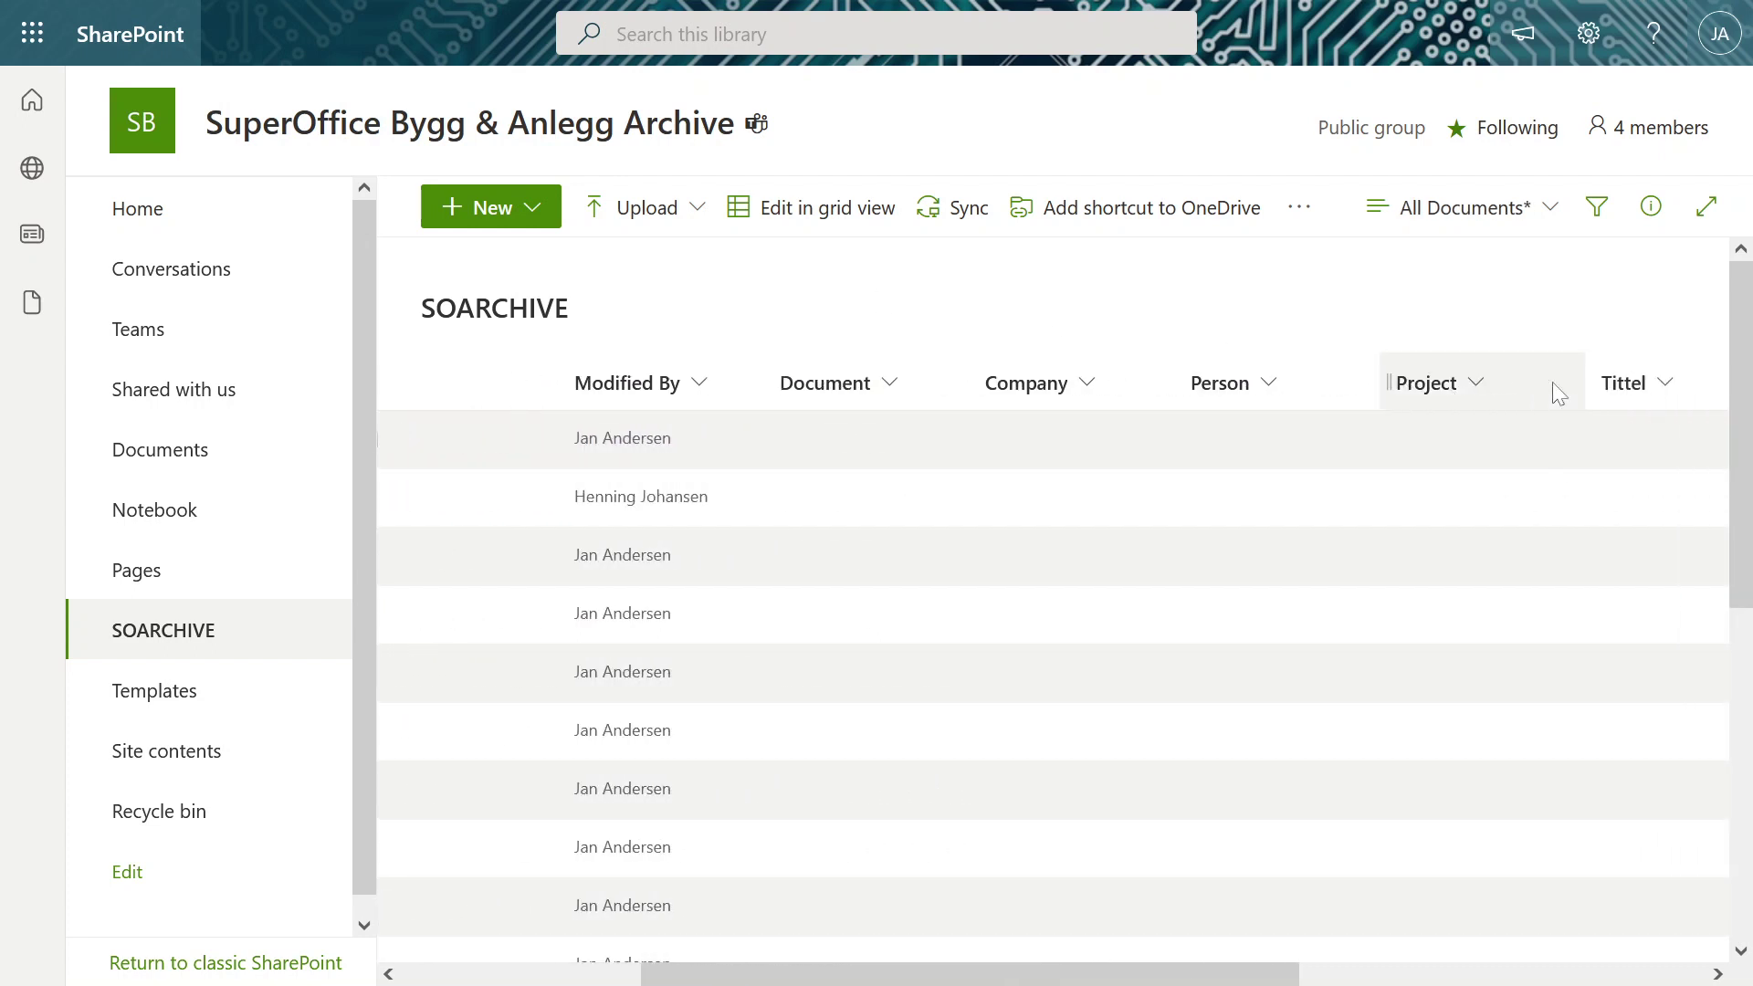
pyautogui.click(1442, 382)
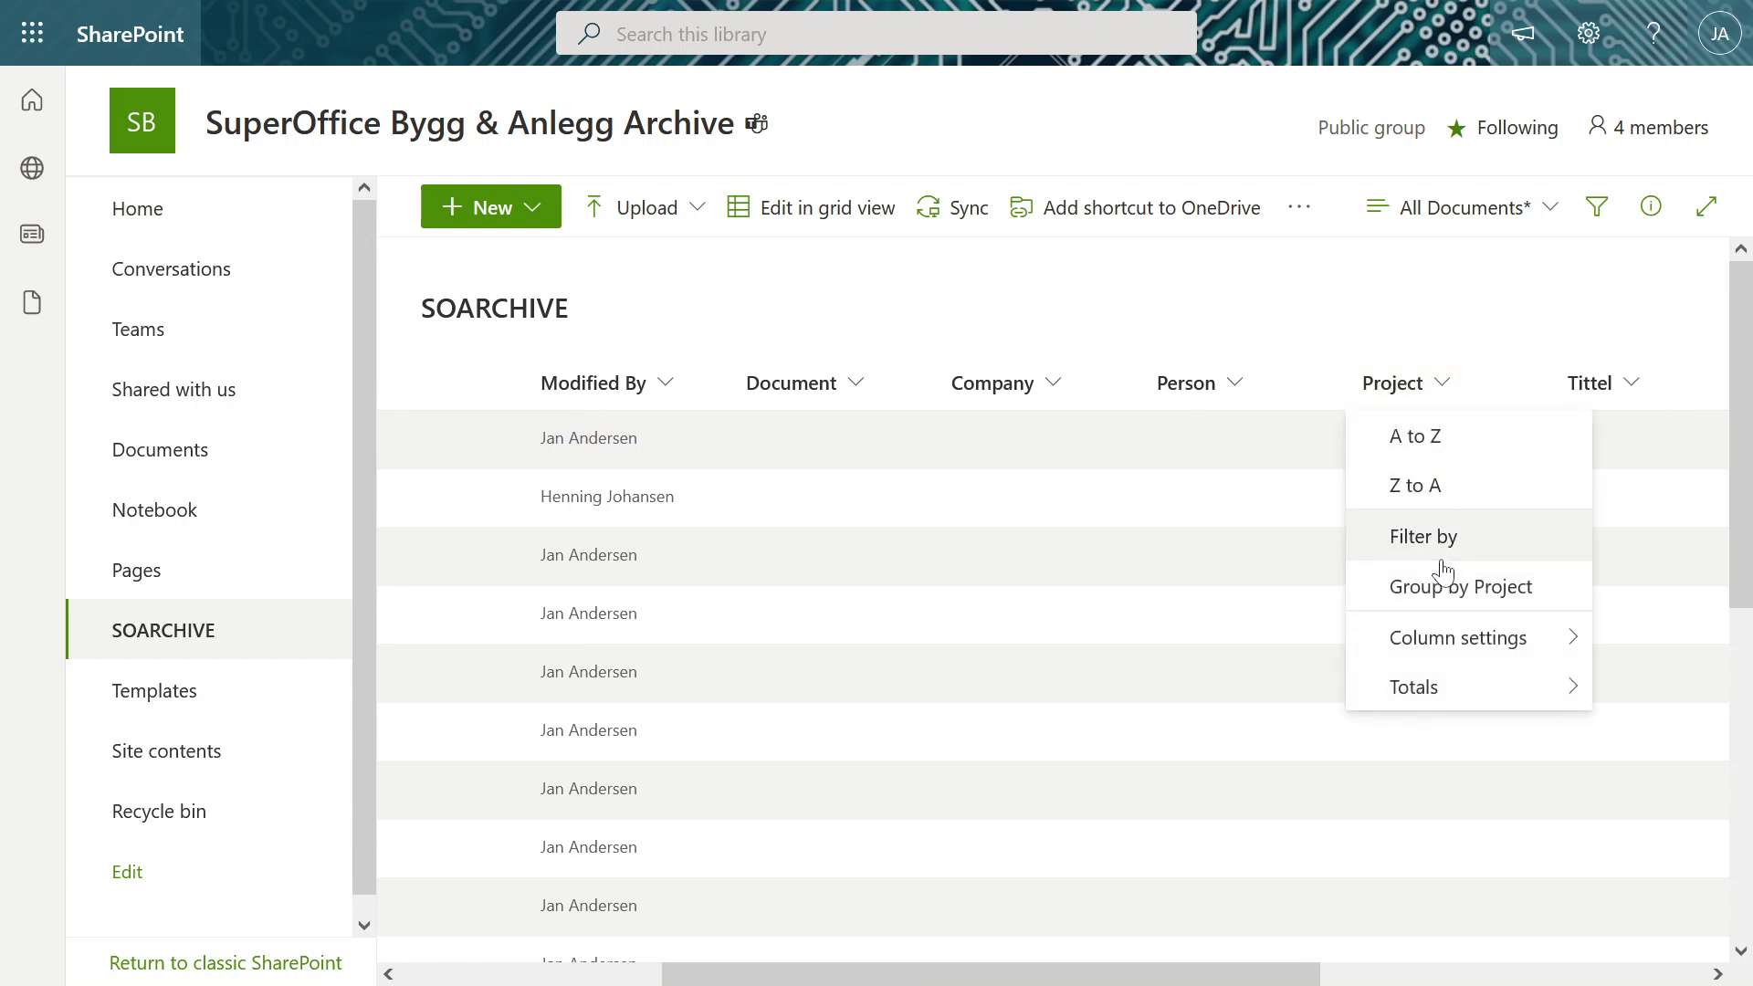
pyautogui.hscroll(5, 1588, 324)
pyautogui.click(1495, 208)
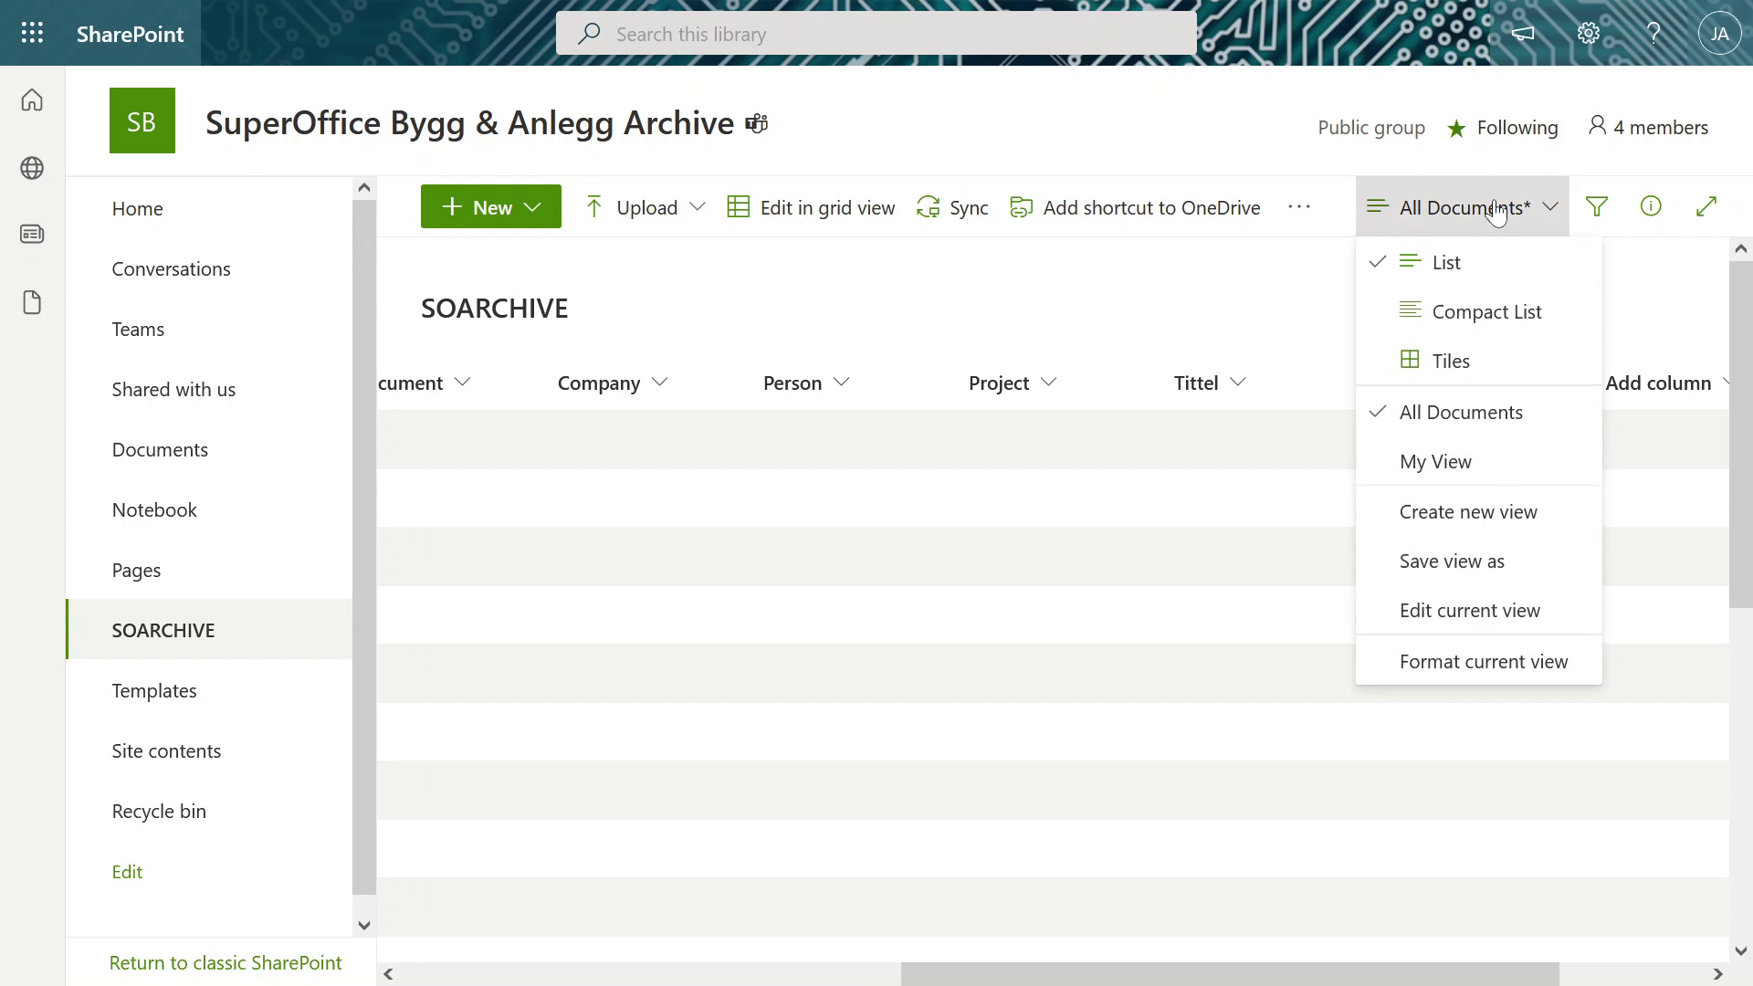
pyautogui.click(1458, 464)
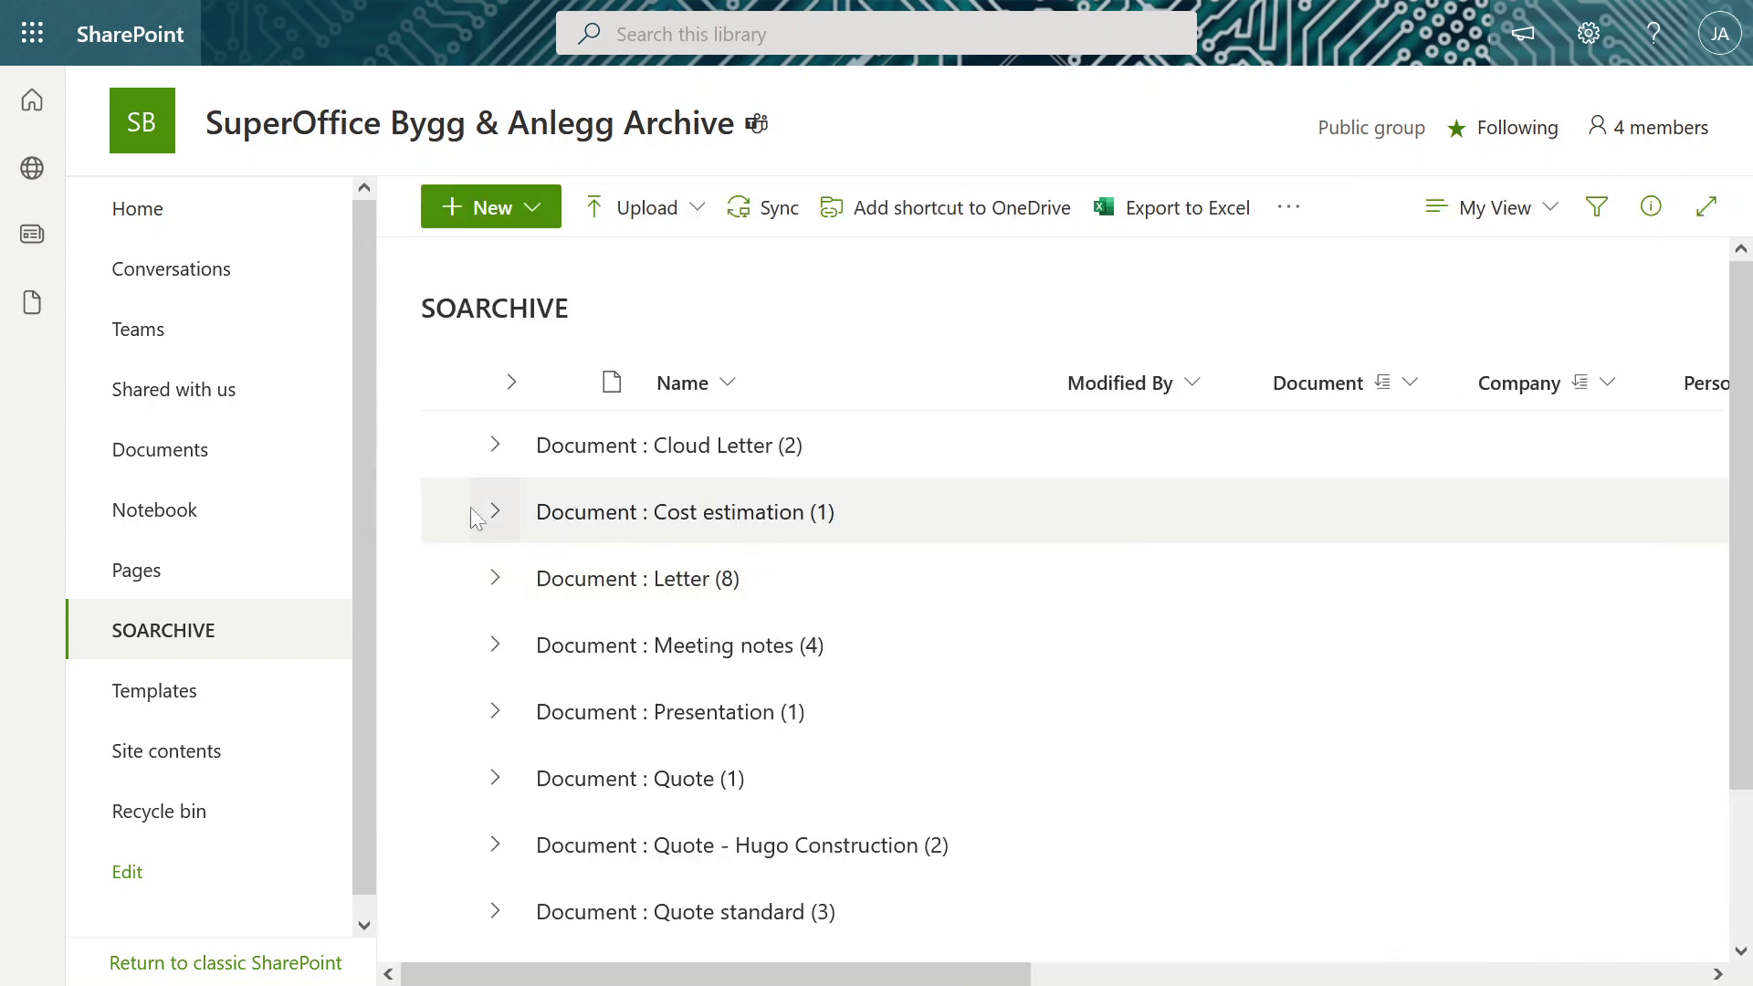
pyautogui.click(502, 658)
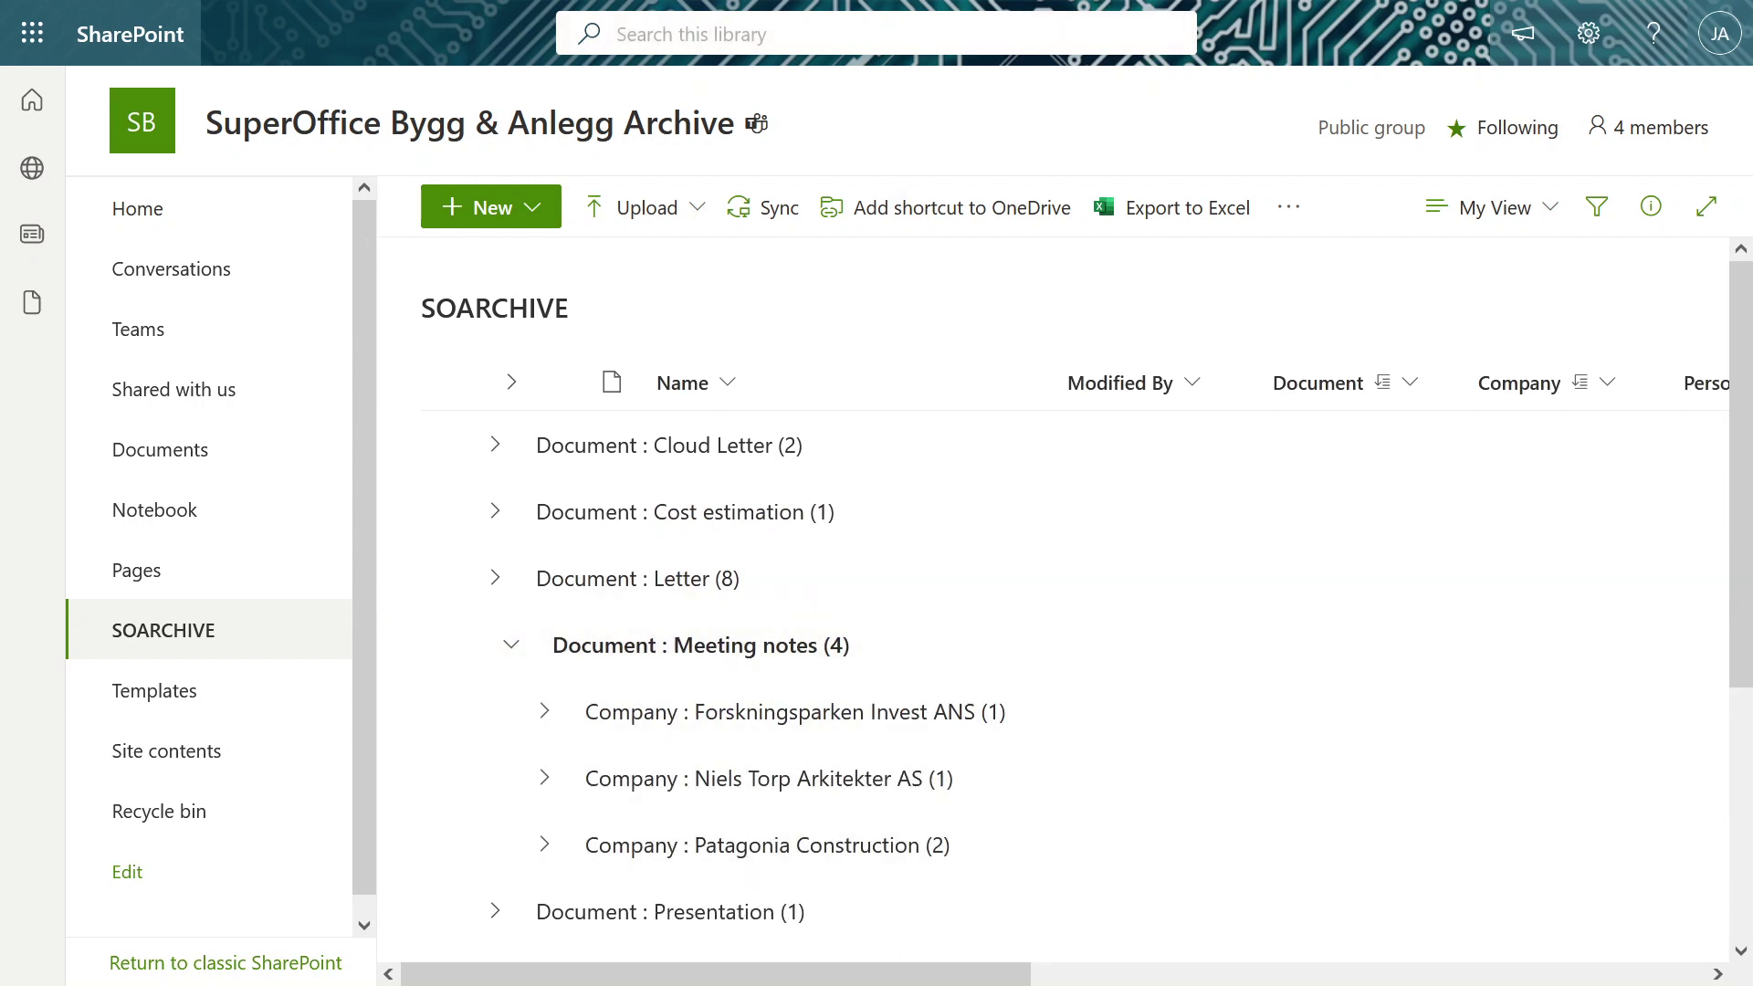
pyautogui.click(730, 34)
pyautogui.write('pro')
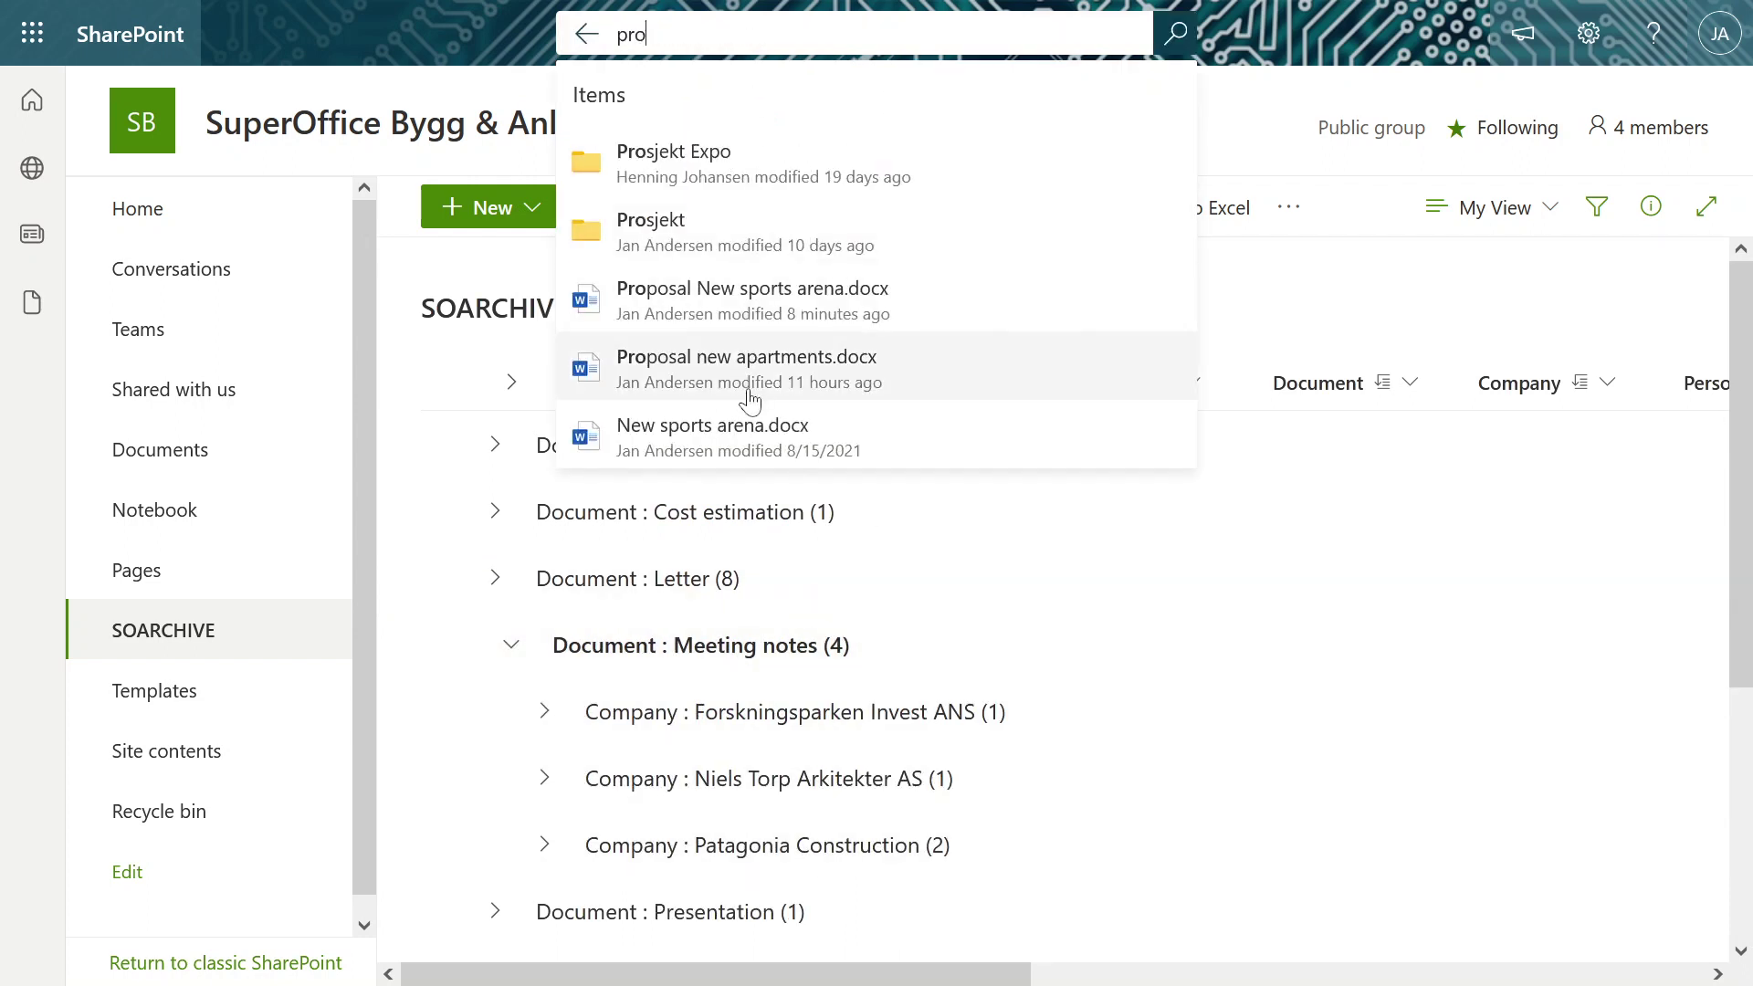
pyautogui.click(1396, 354)
pyautogui.click(1488, 208)
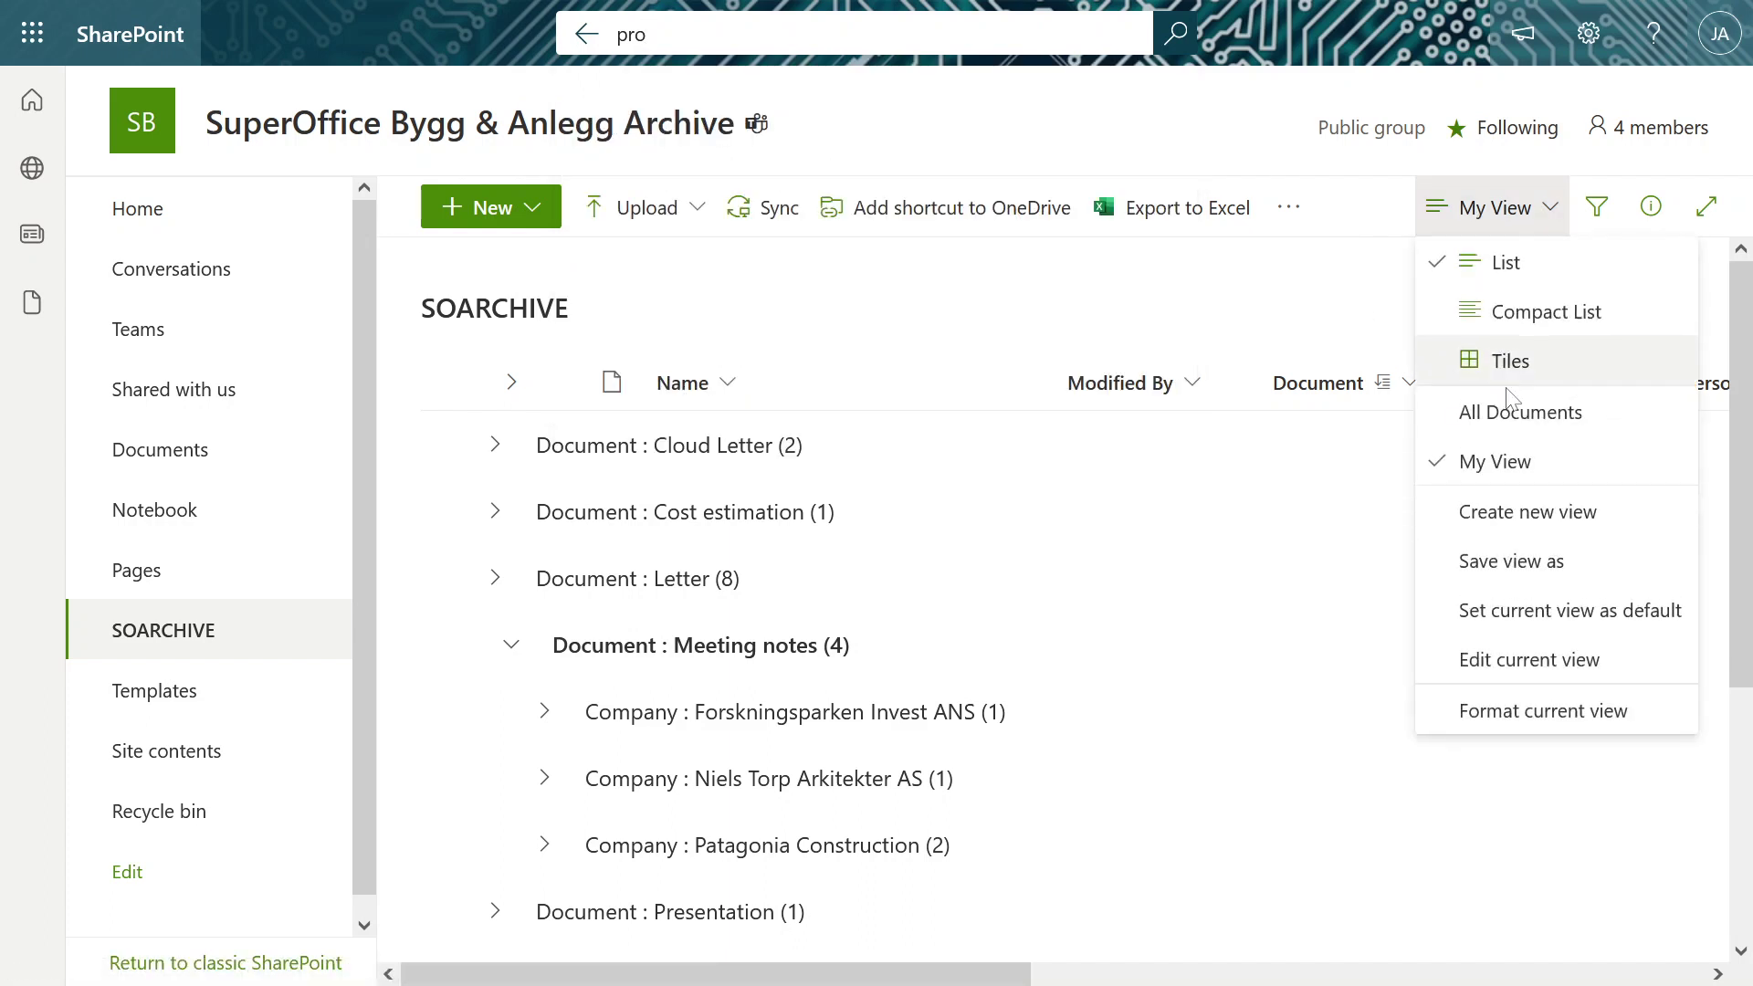
pyautogui.click(1506, 412)
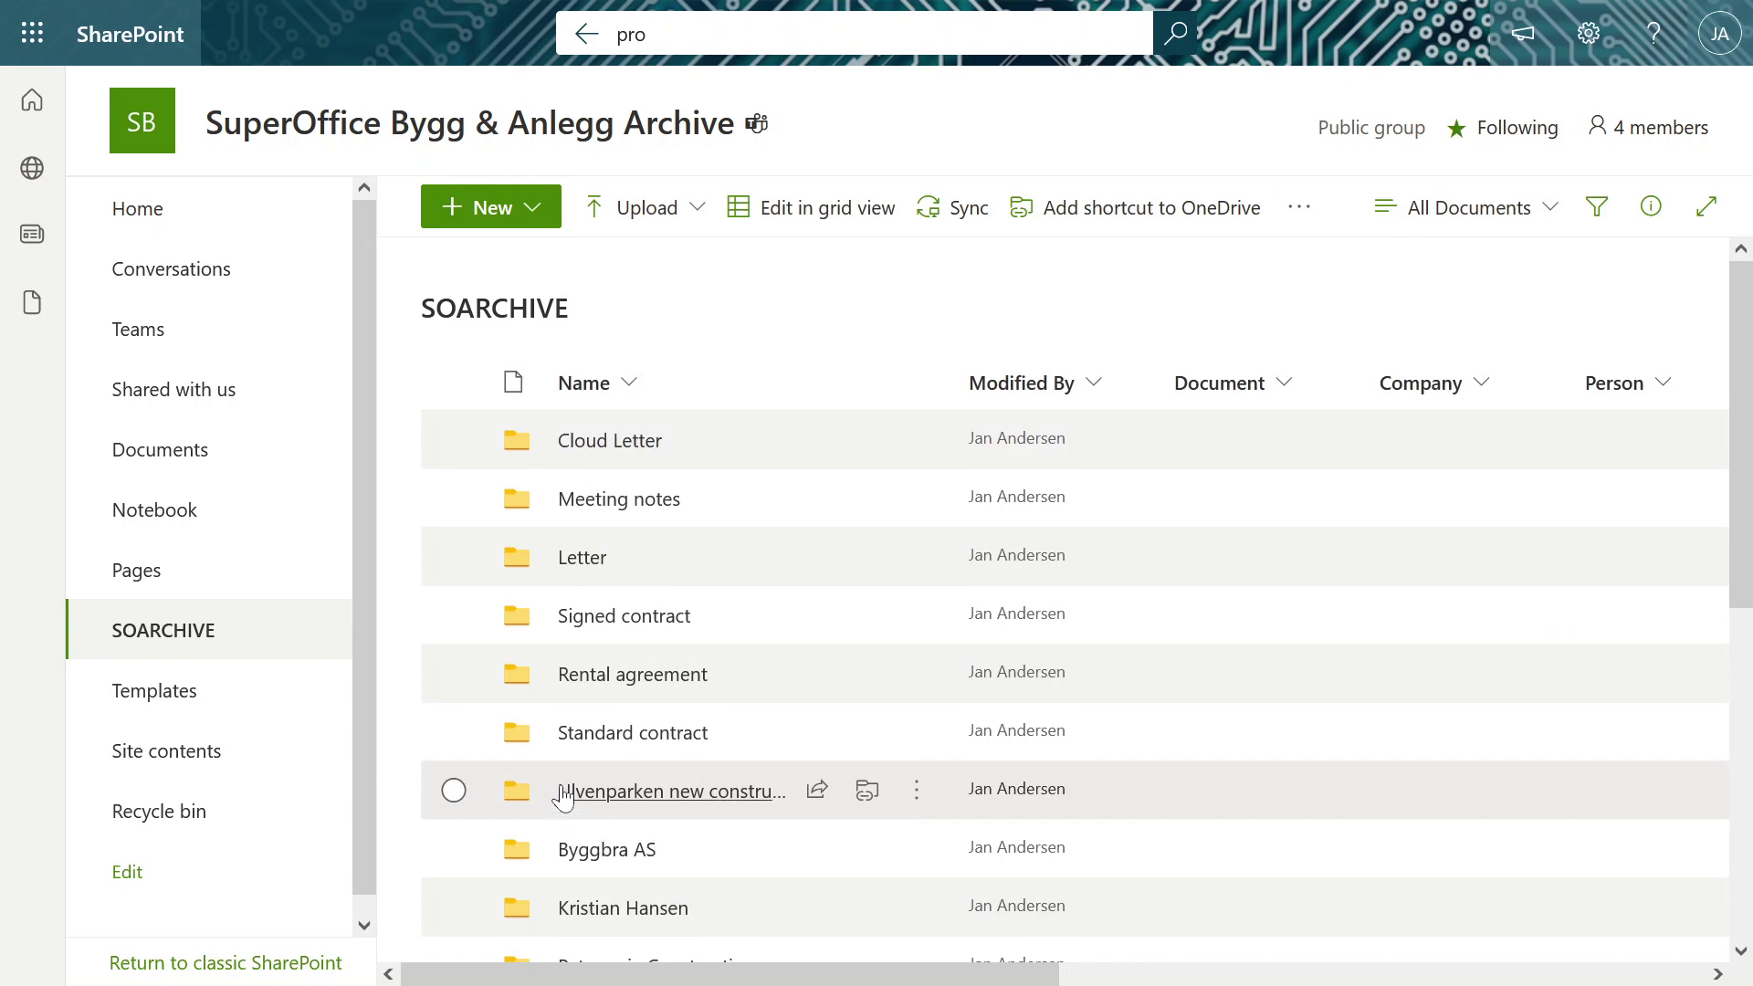
# Step: Scroll down the SOARCHIVE library and open the Quote standard folder
pyautogui.scroll(-3, 566, 785)
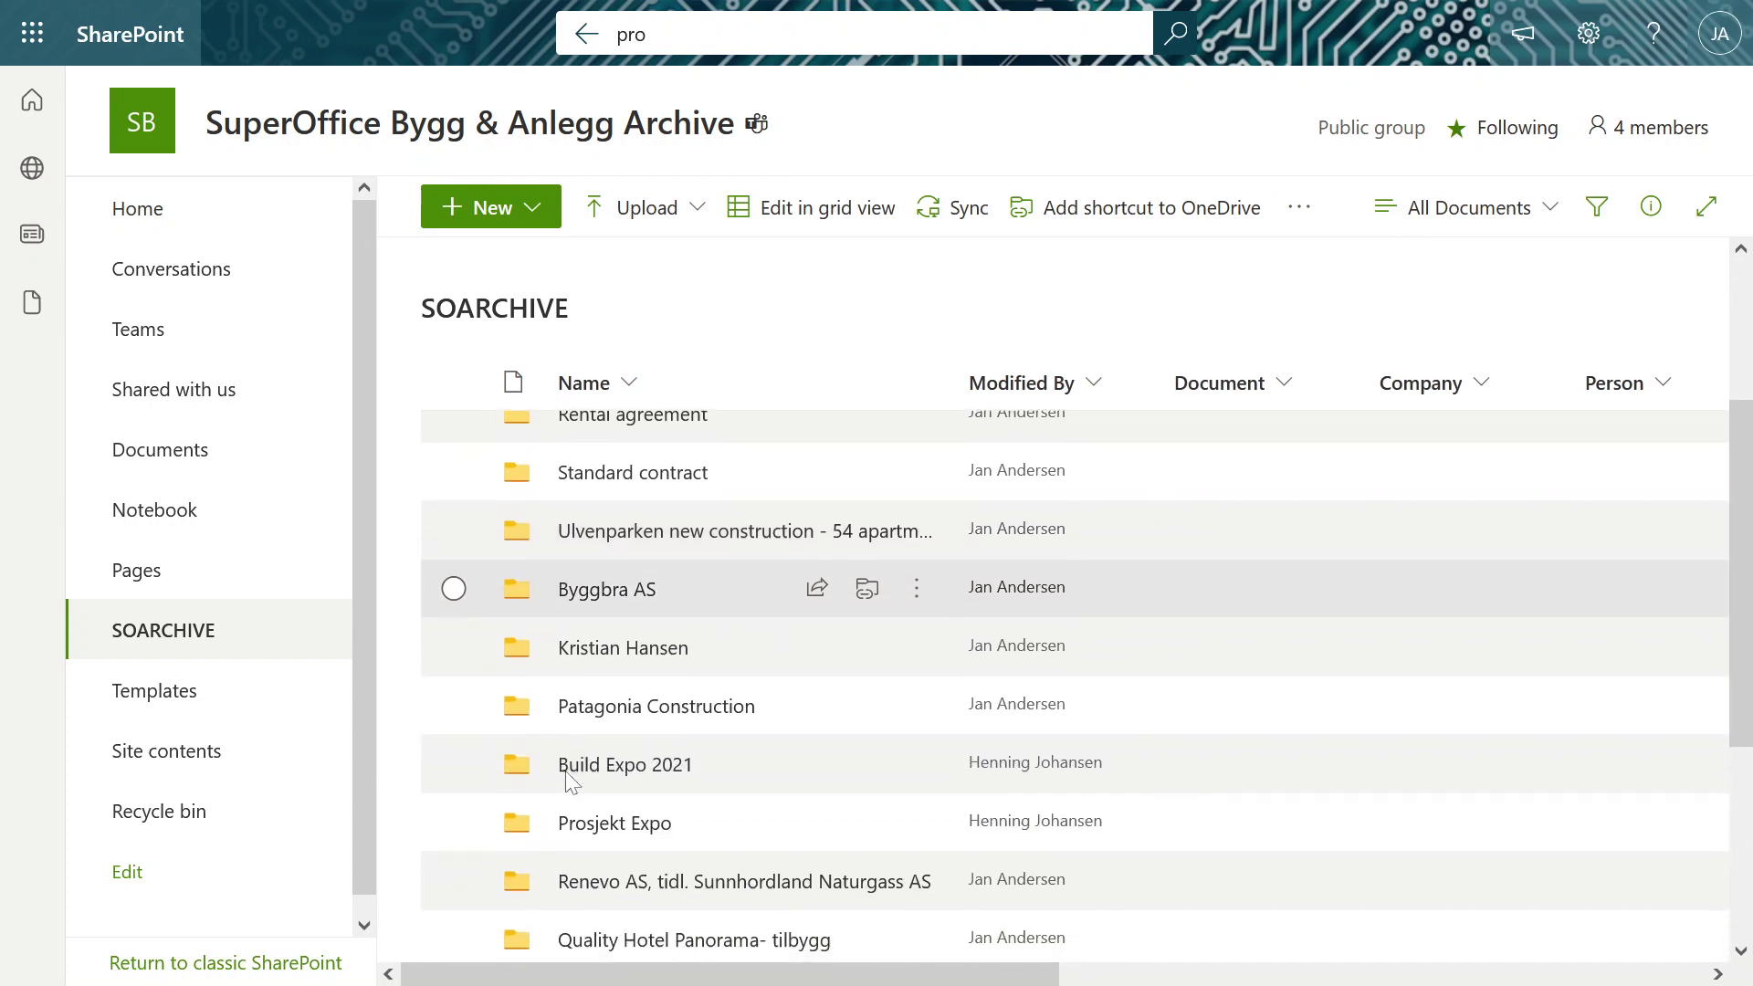
pyautogui.scroll(-1, 570, 783)
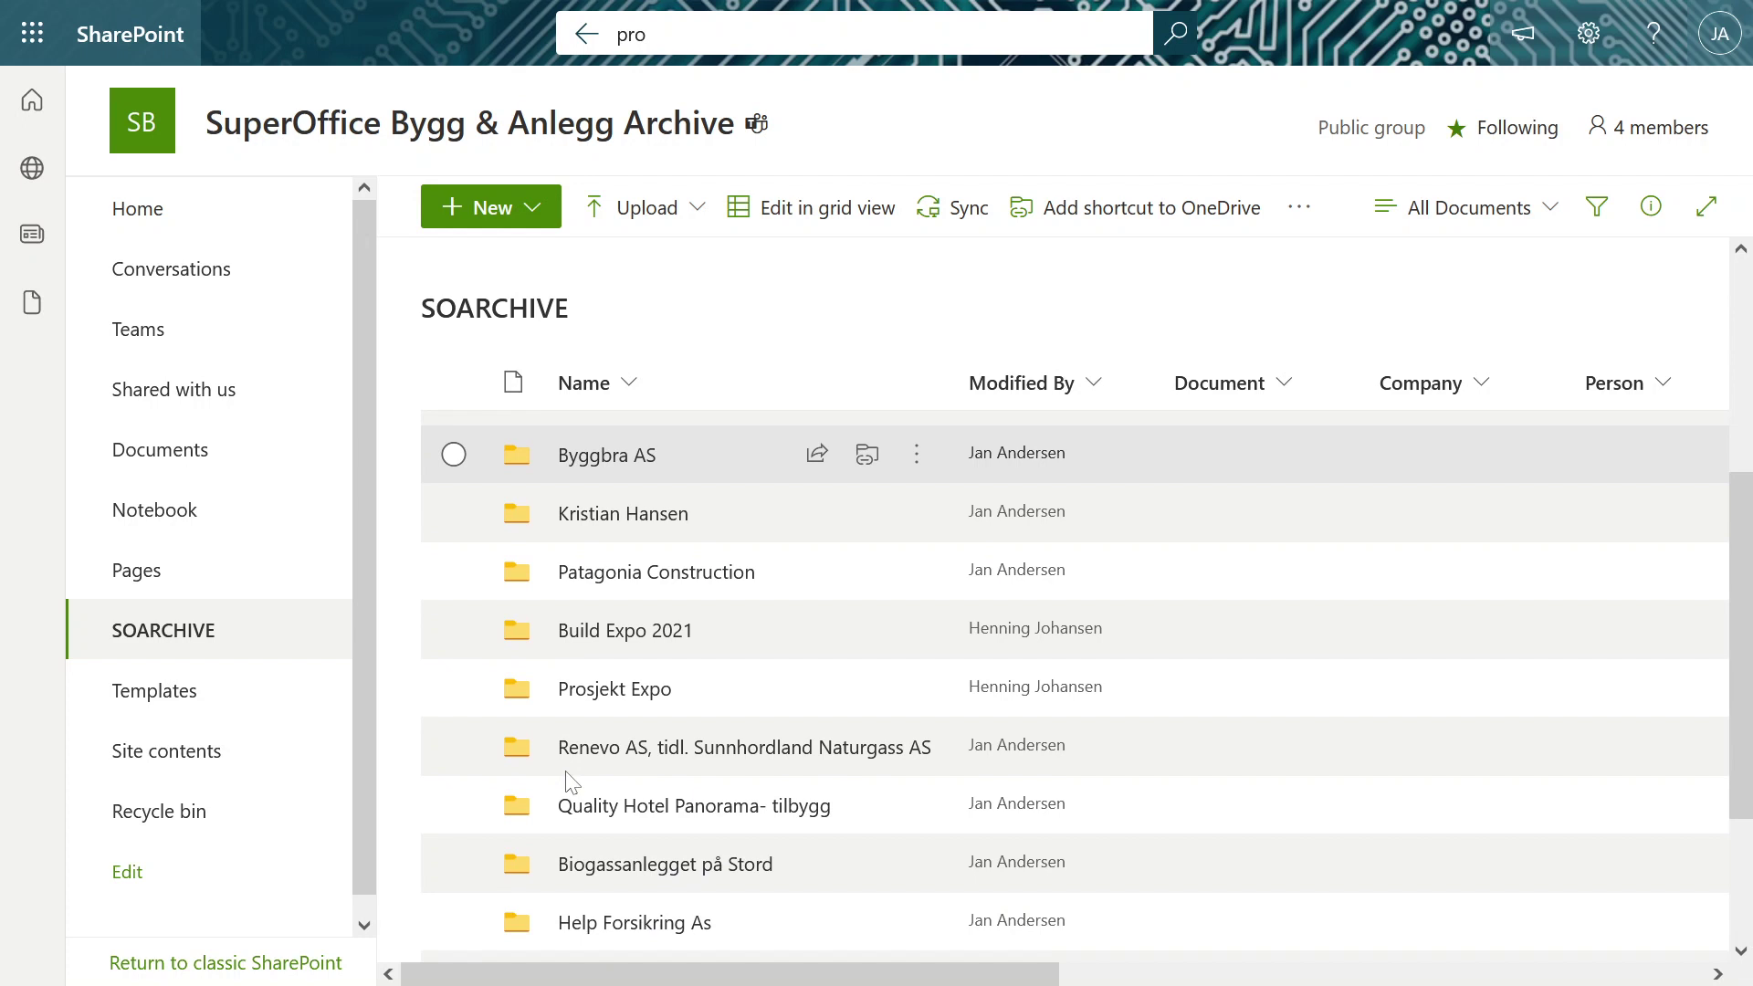
pyautogui.scroll(-2, 571, 783)
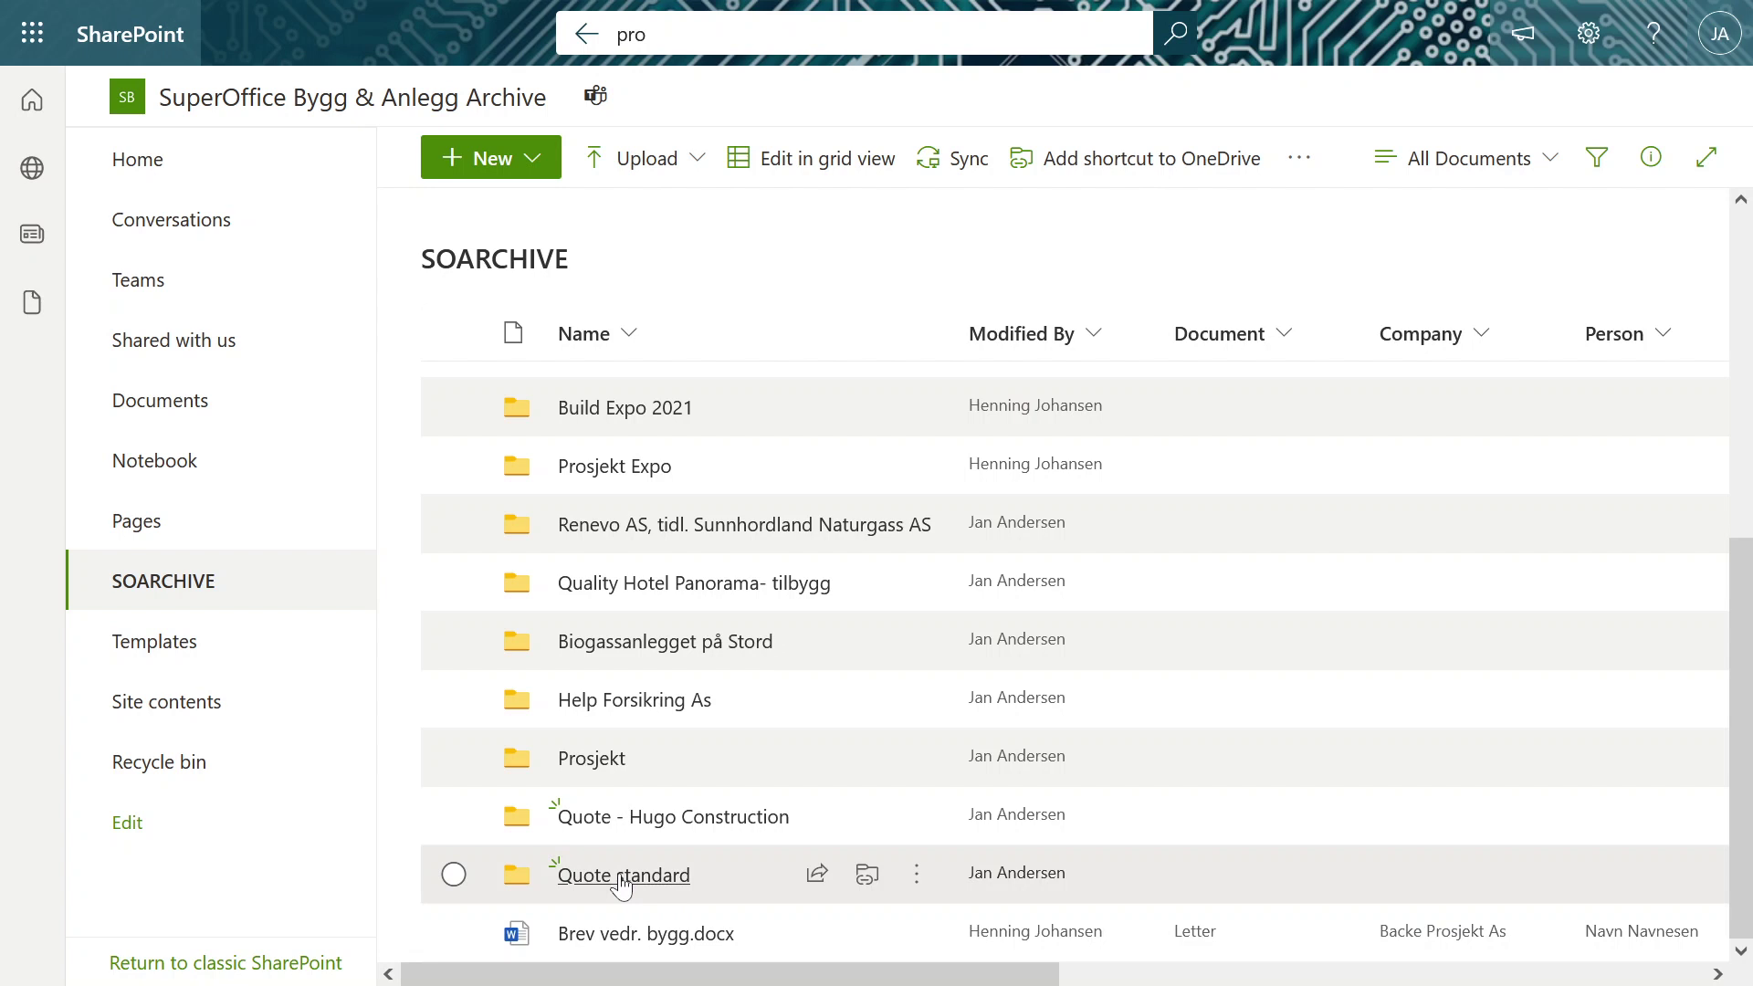
pyautogui.click(561, 876)
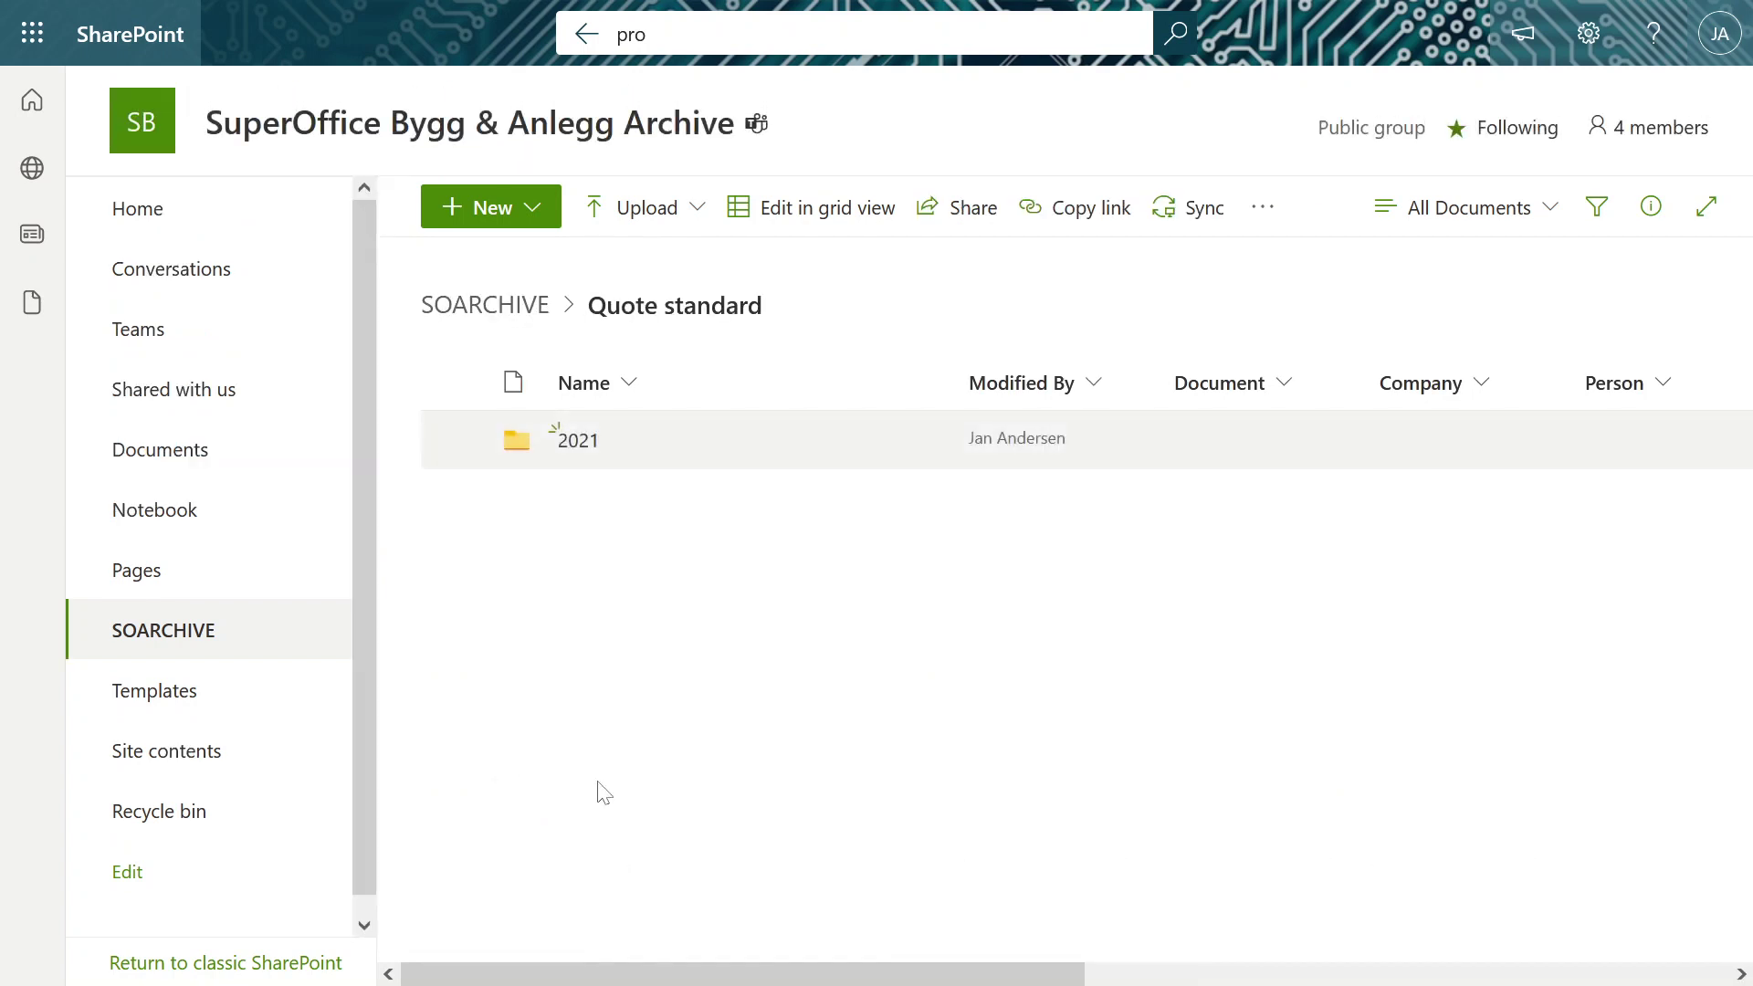
# Step: Open the 2021 folder's proposal in Word and add the line 'Remember, no discount in verson 1'
pyautogui.click(581, 451)
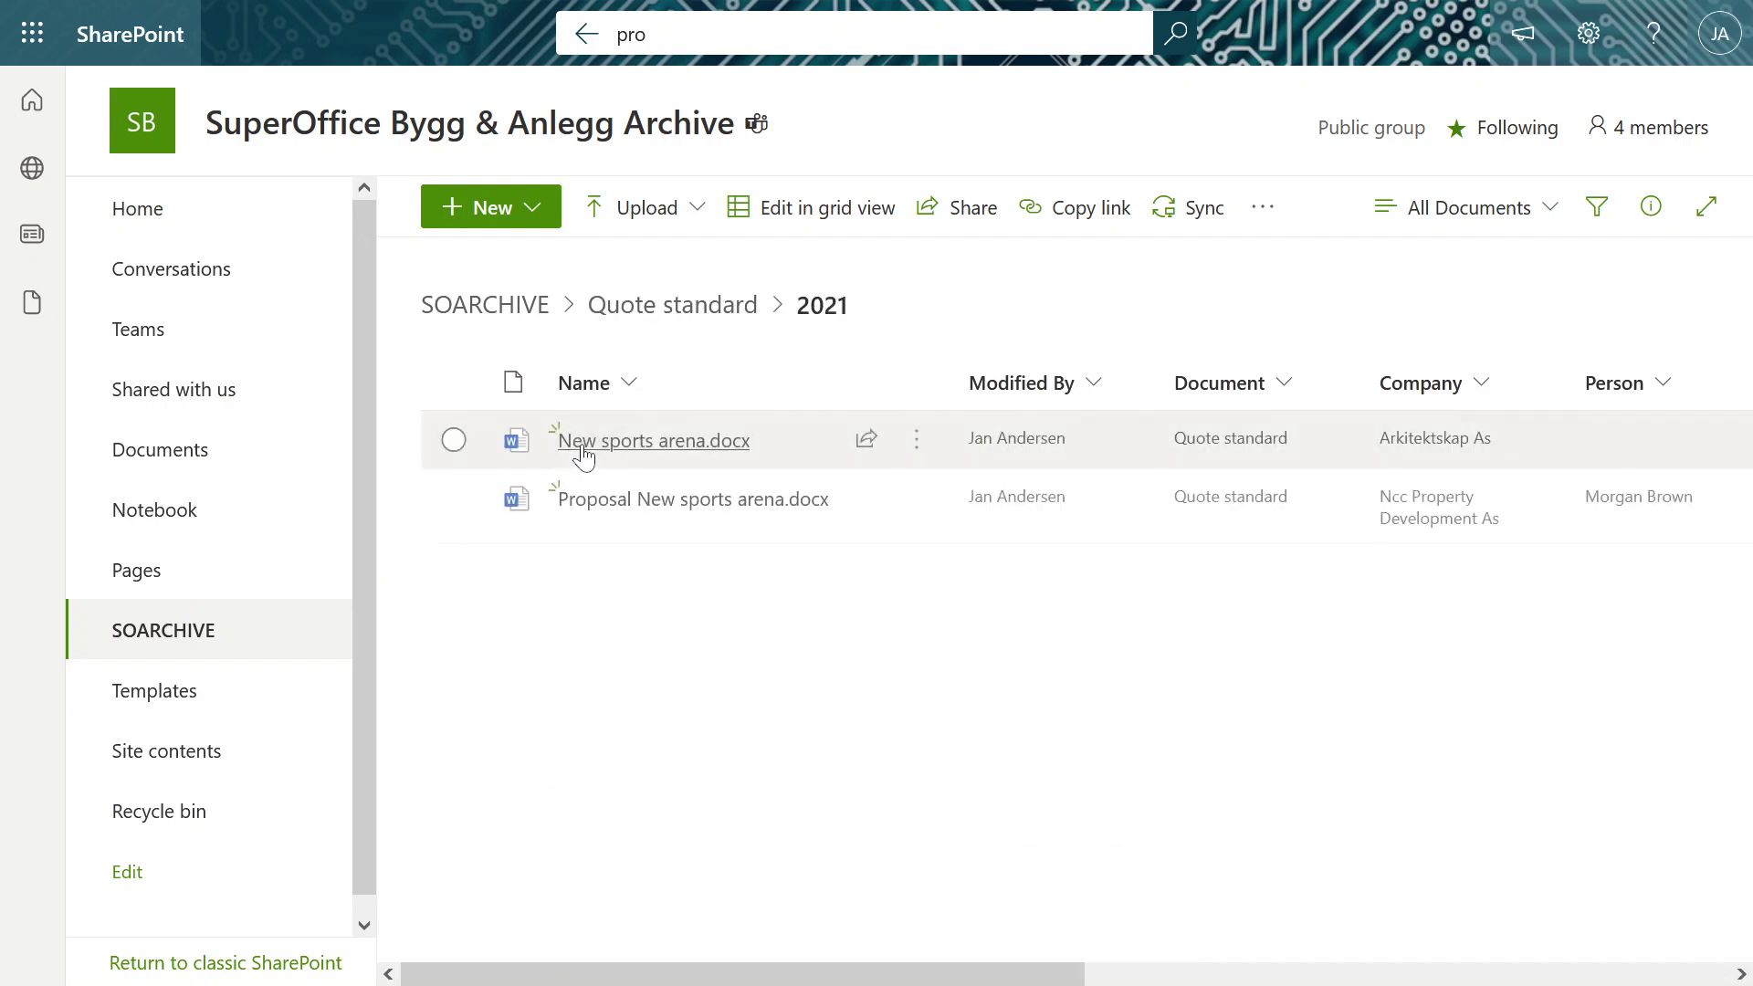
pyautogui.moveTo(583, 454)
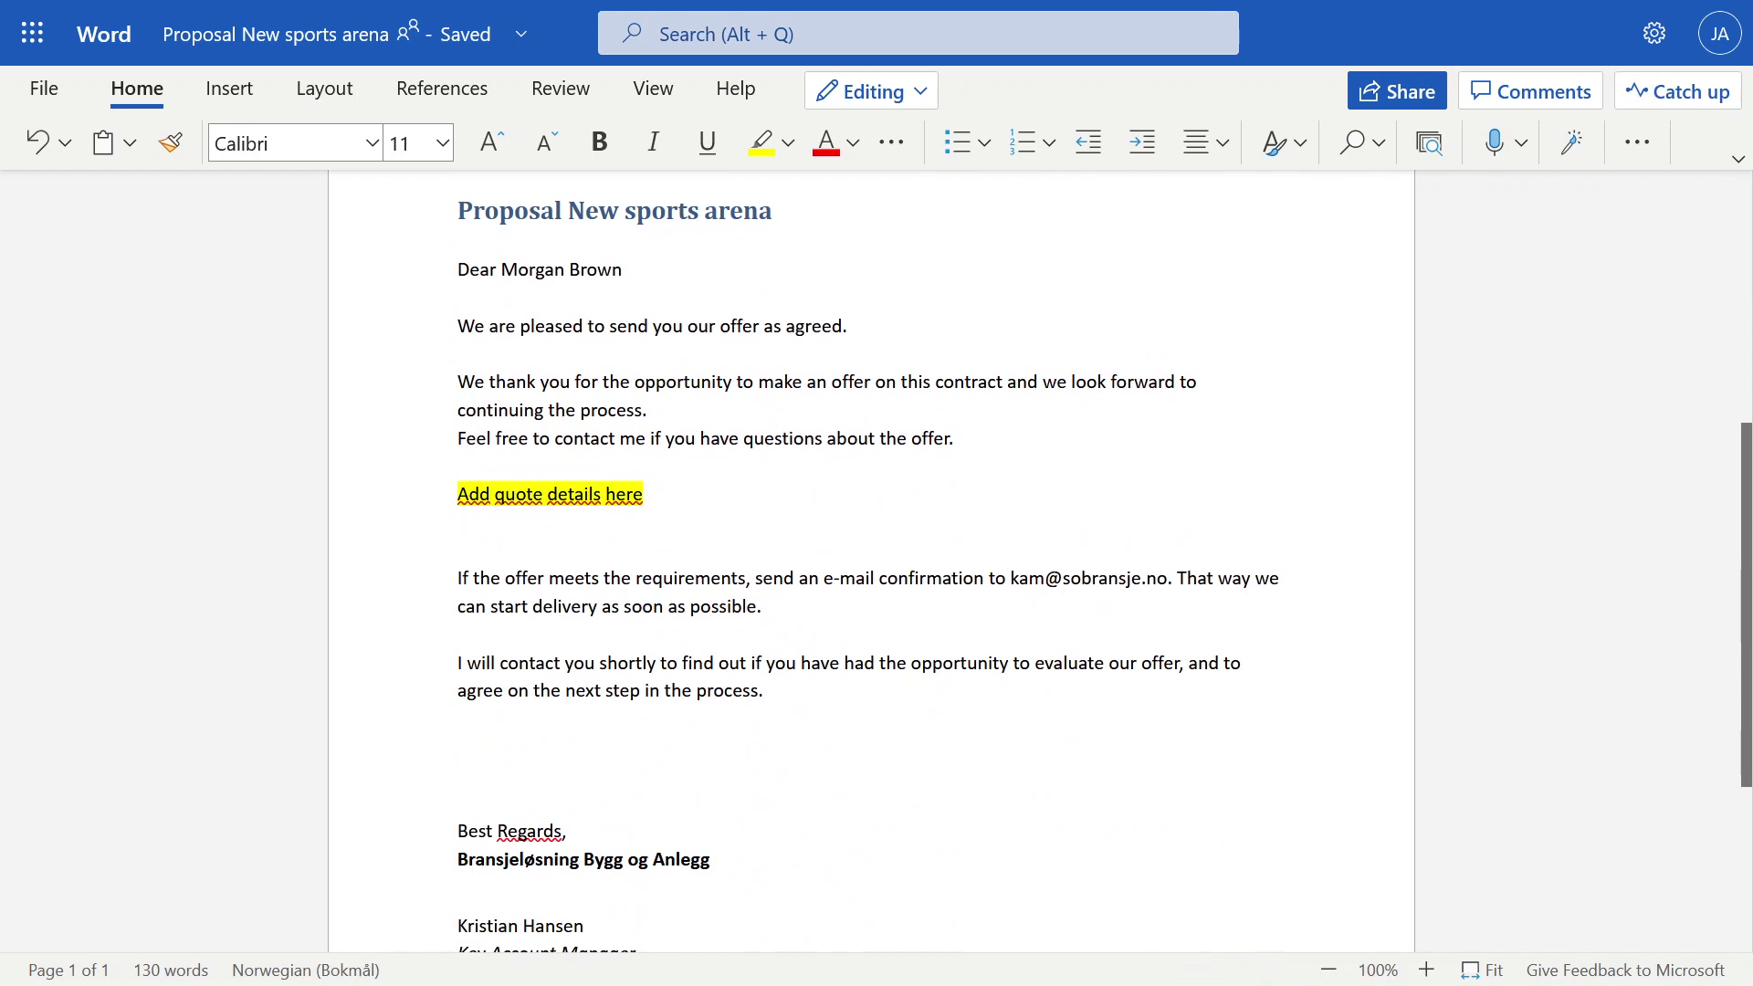
pyautogui.write('Remember, n')
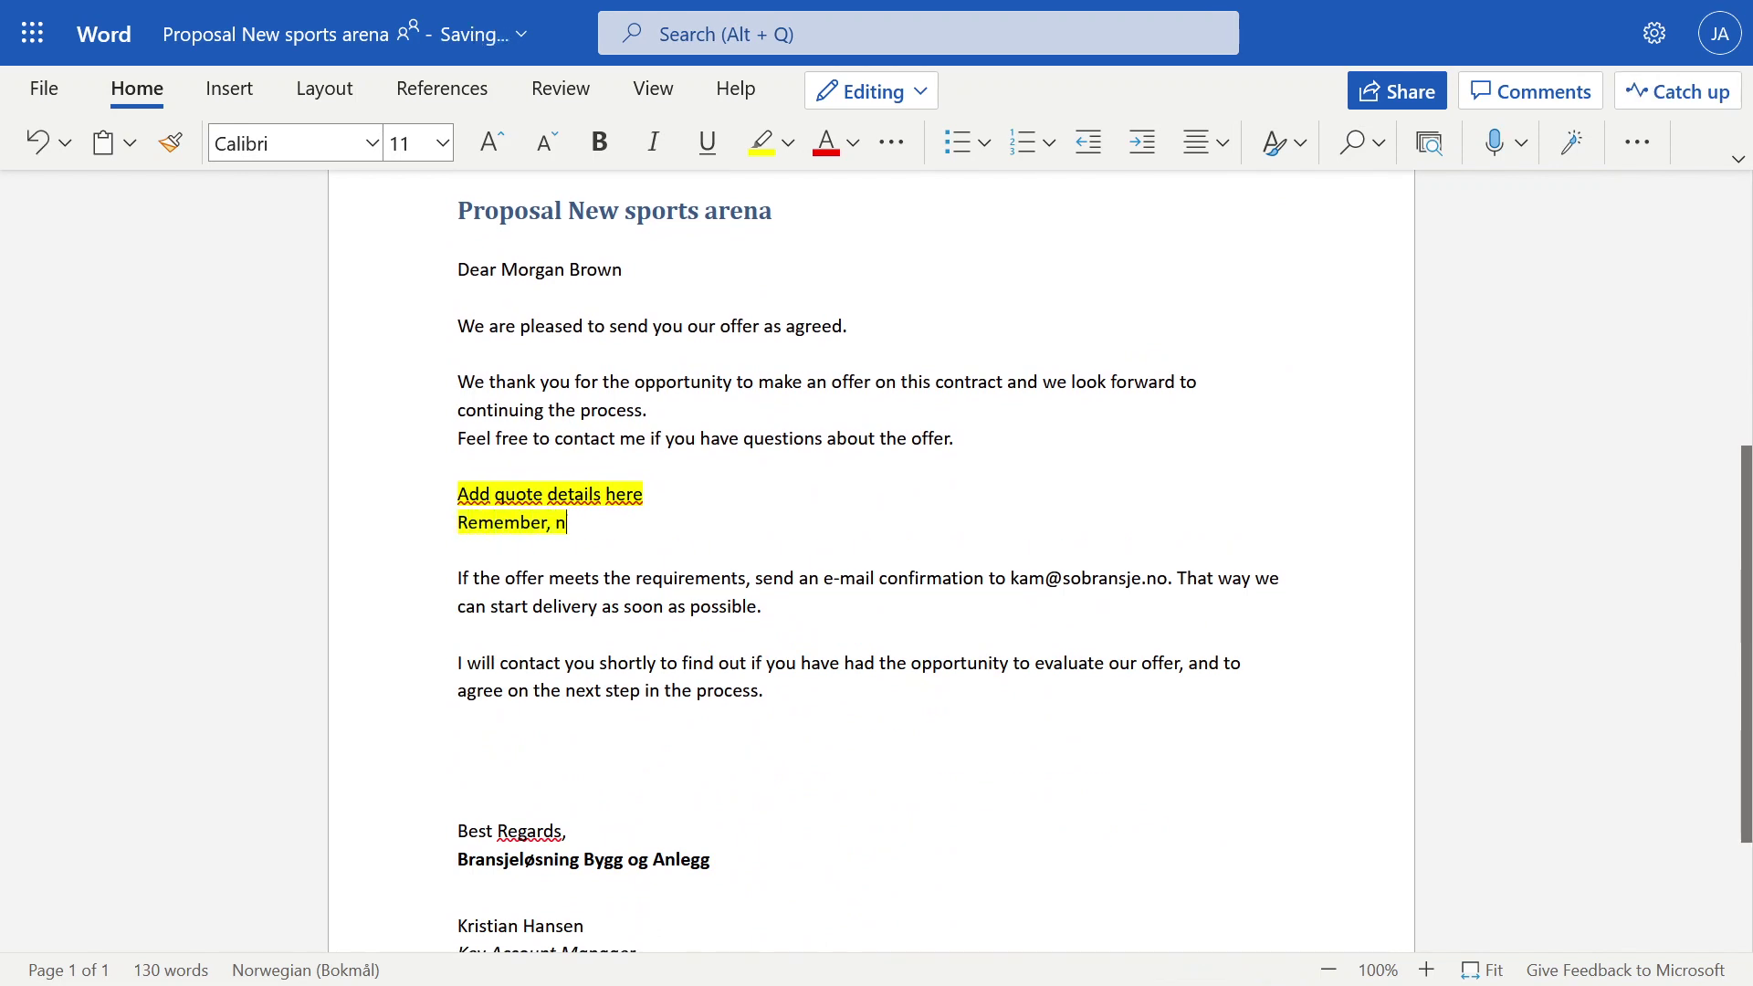
pyautogui.write('o discount in ')
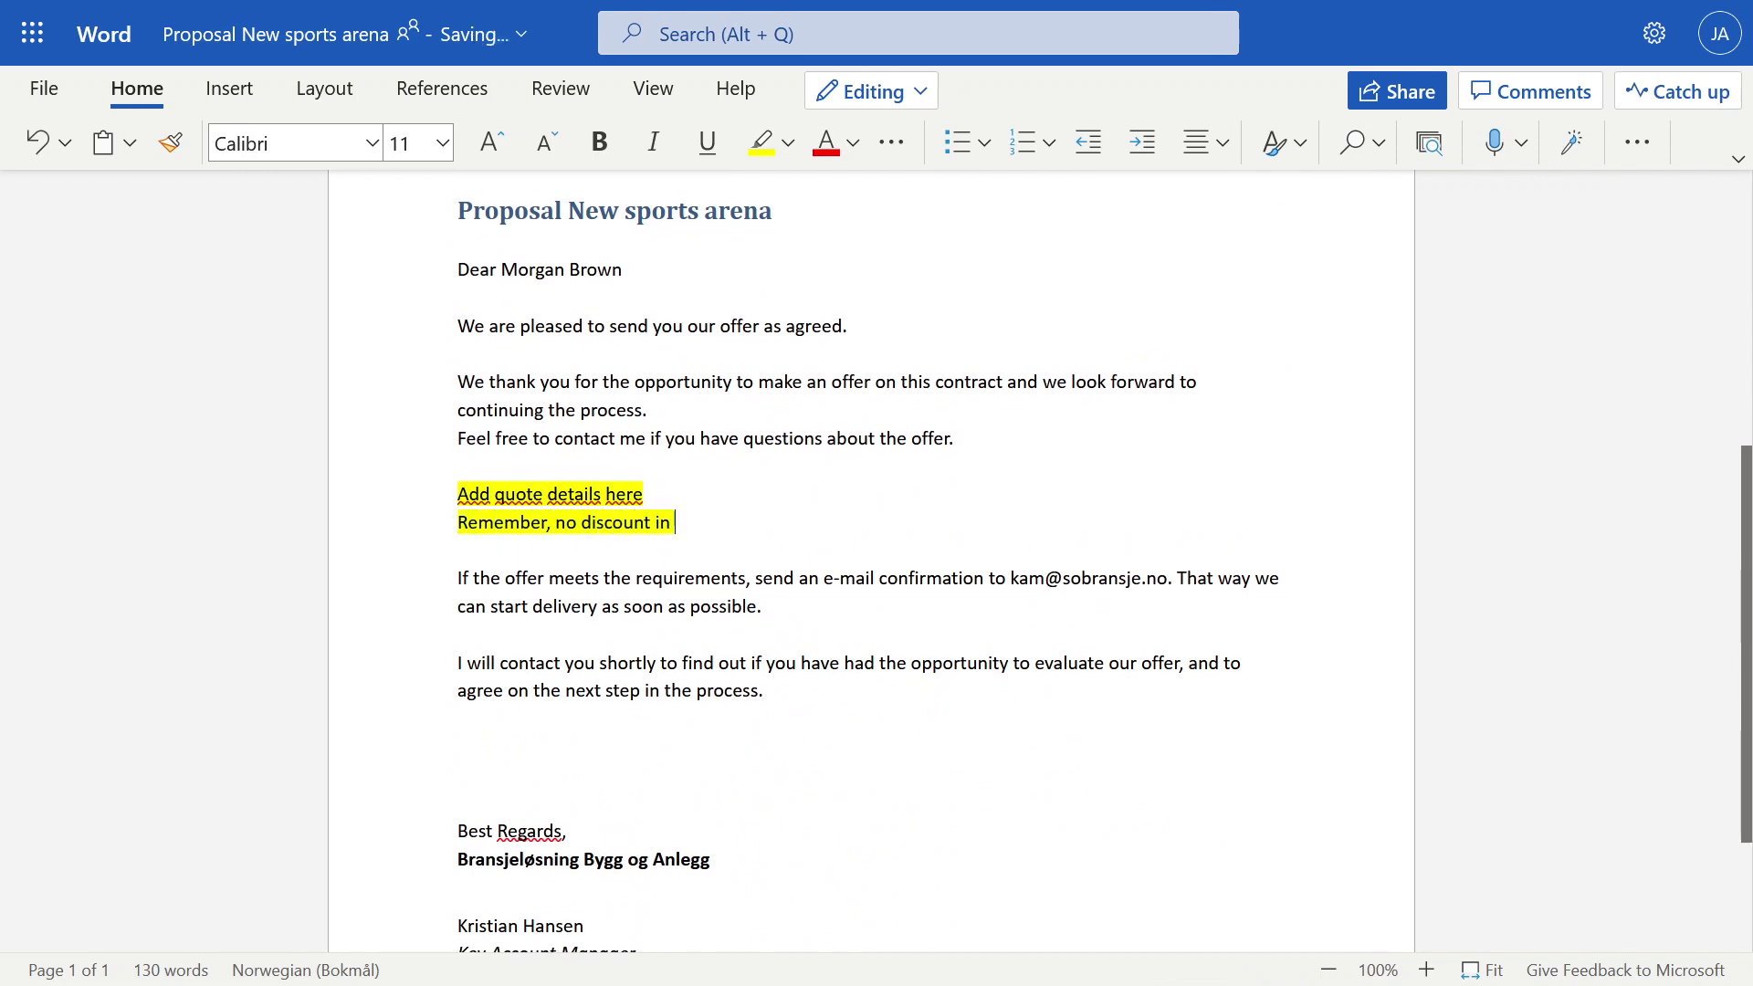
pyautogui.write('verson 1')
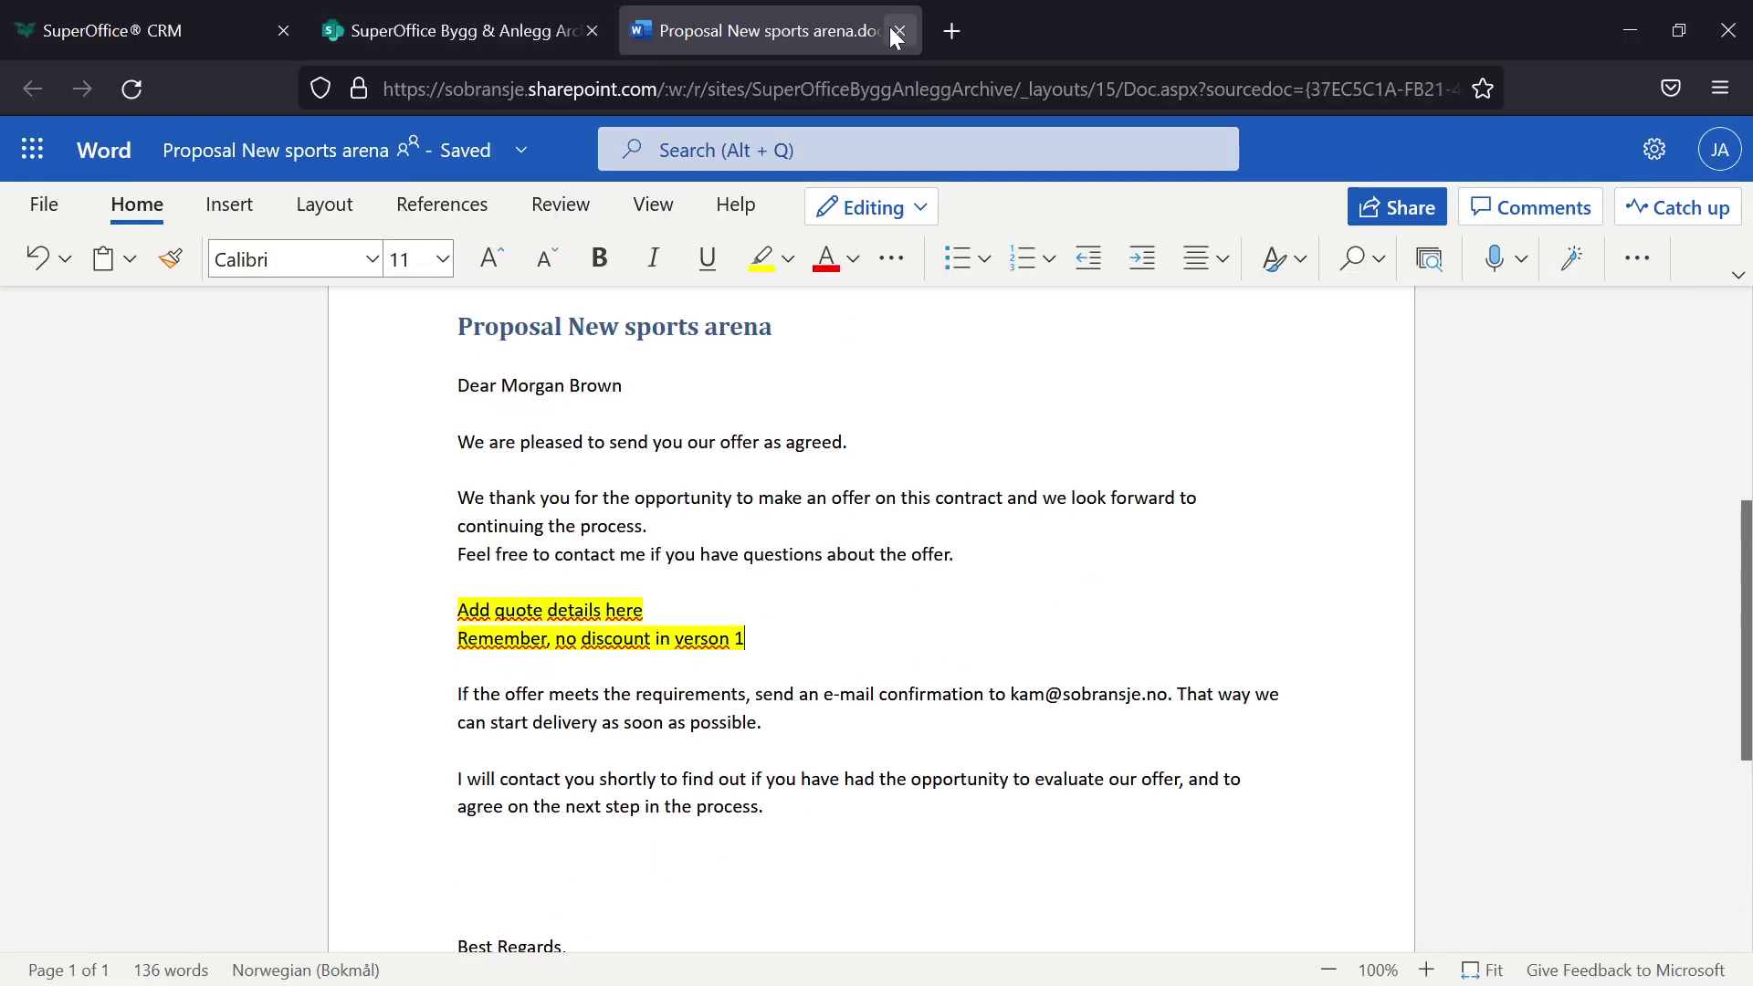
# Step: Close the Word copy and reopen the Proposal New sports arena quote from SuperOffice, checking the 'Remember, no discount in verson 1' line
pyautogui.click(897, 32)
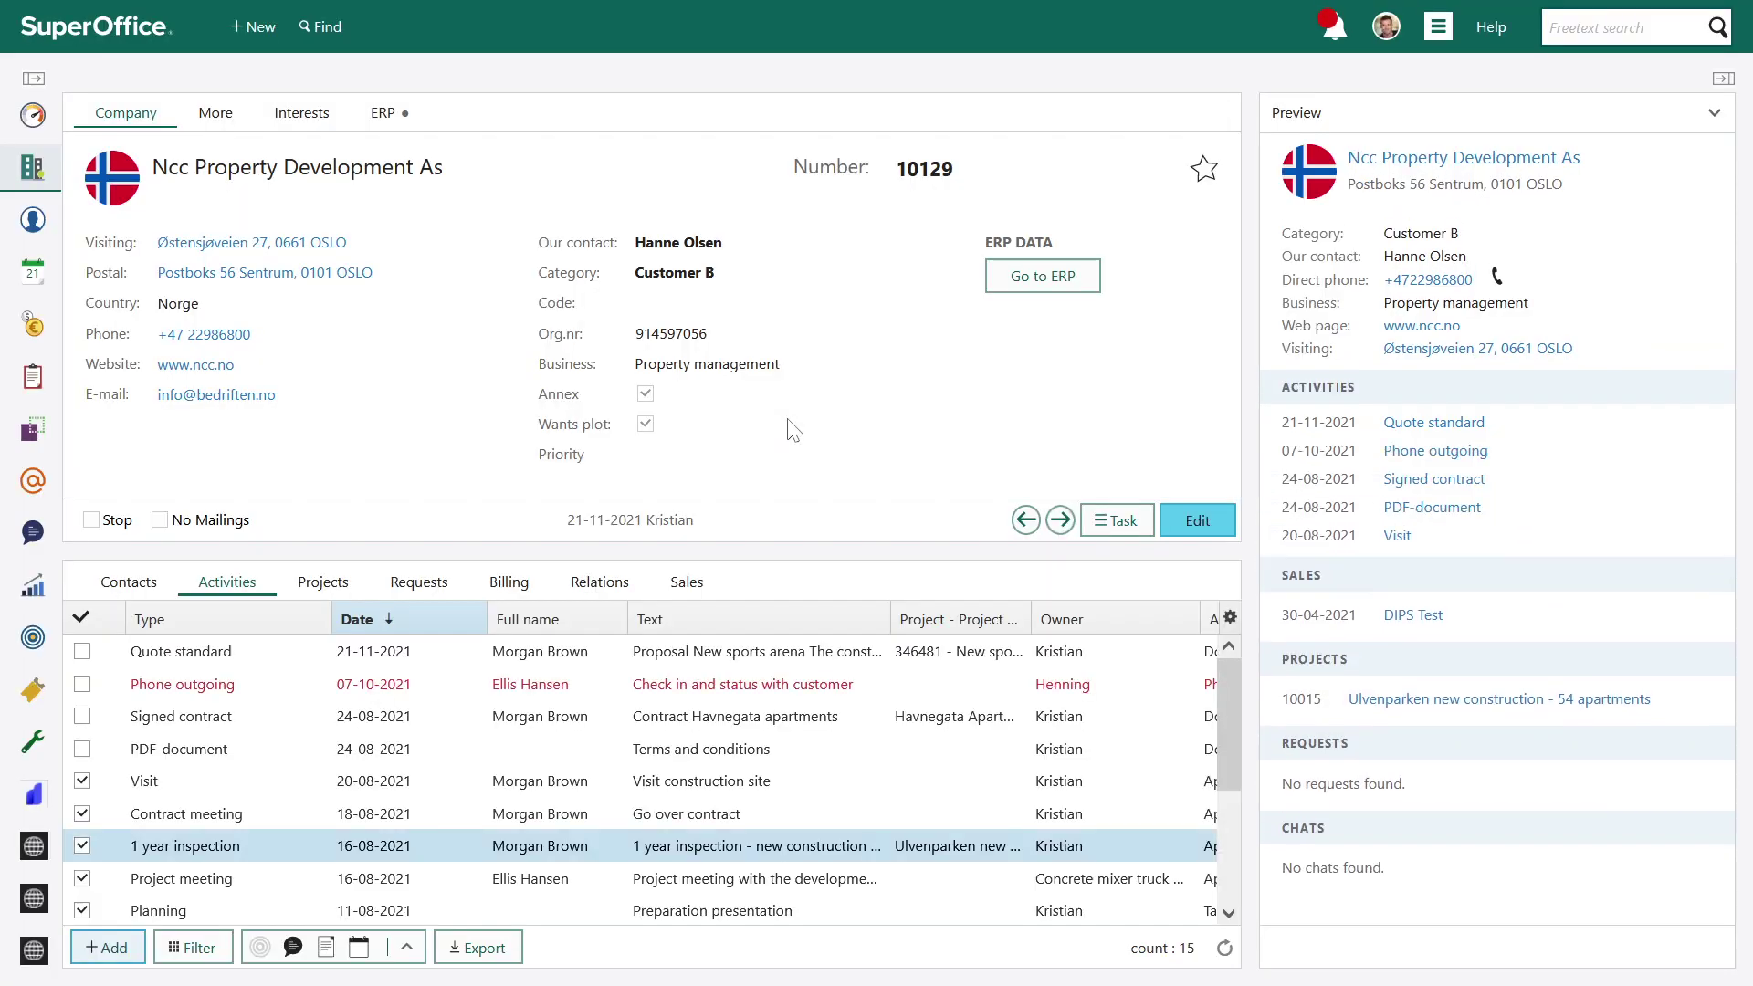
pyautogui.doubleClick(606, 650)
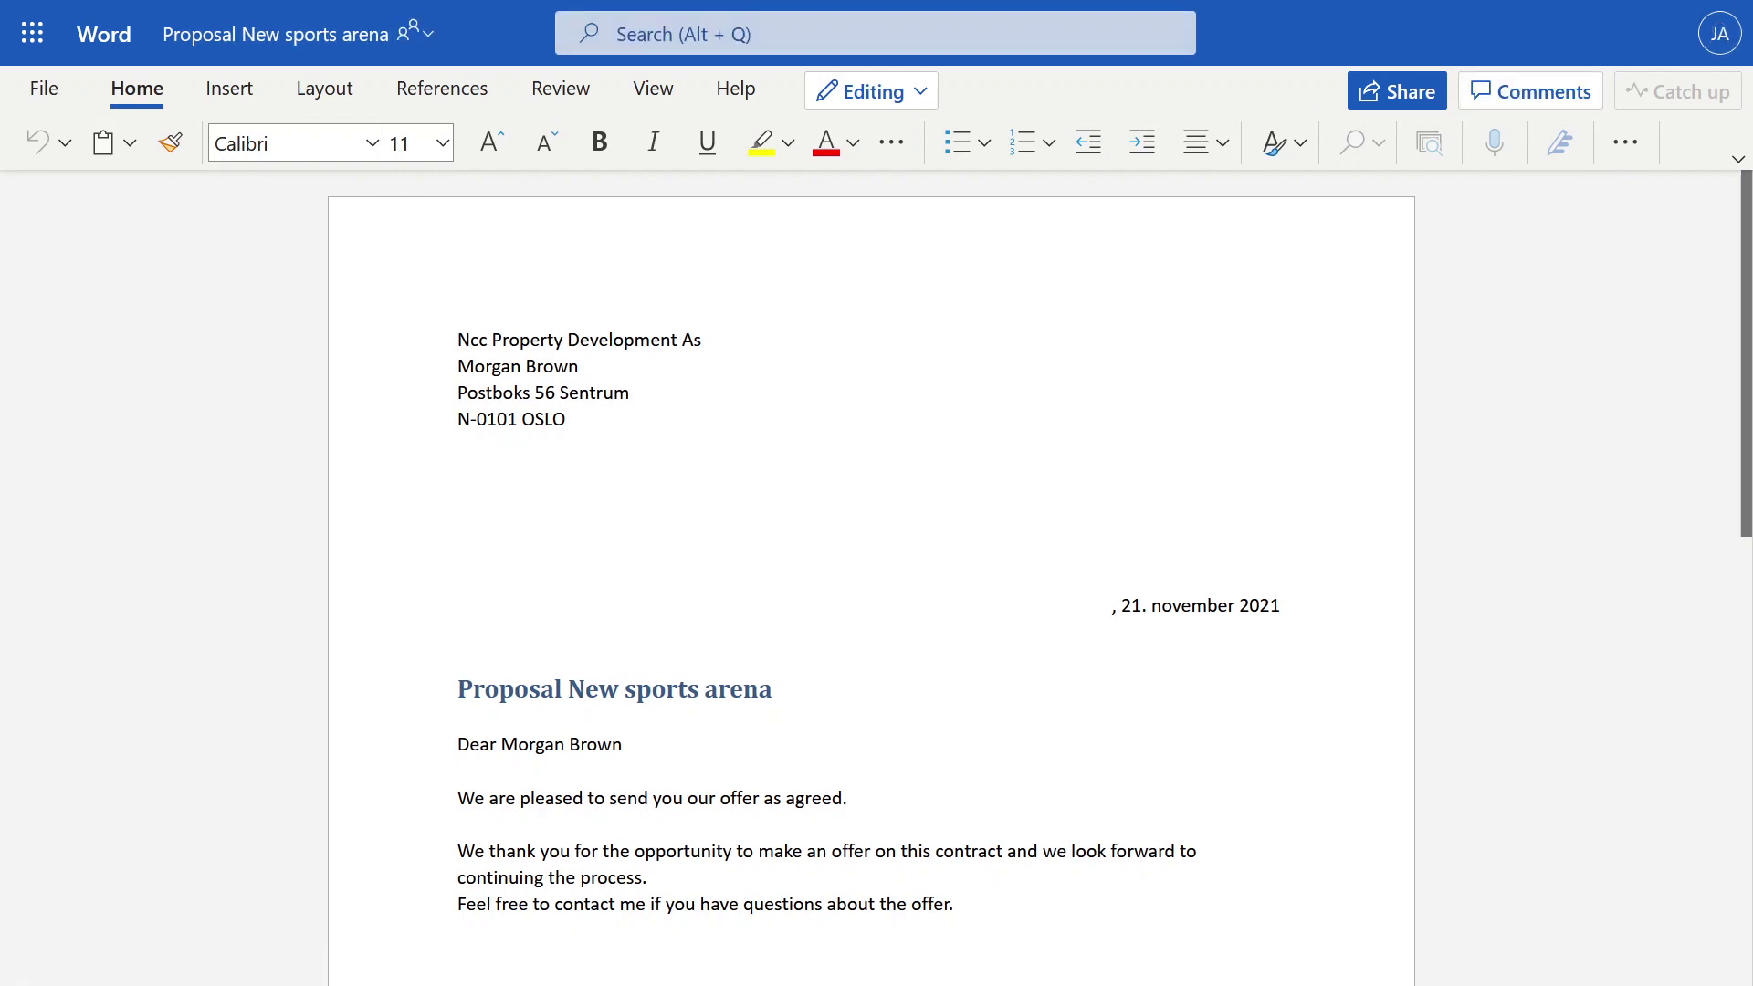
pyautogui.scroll(-4, 872, 547)
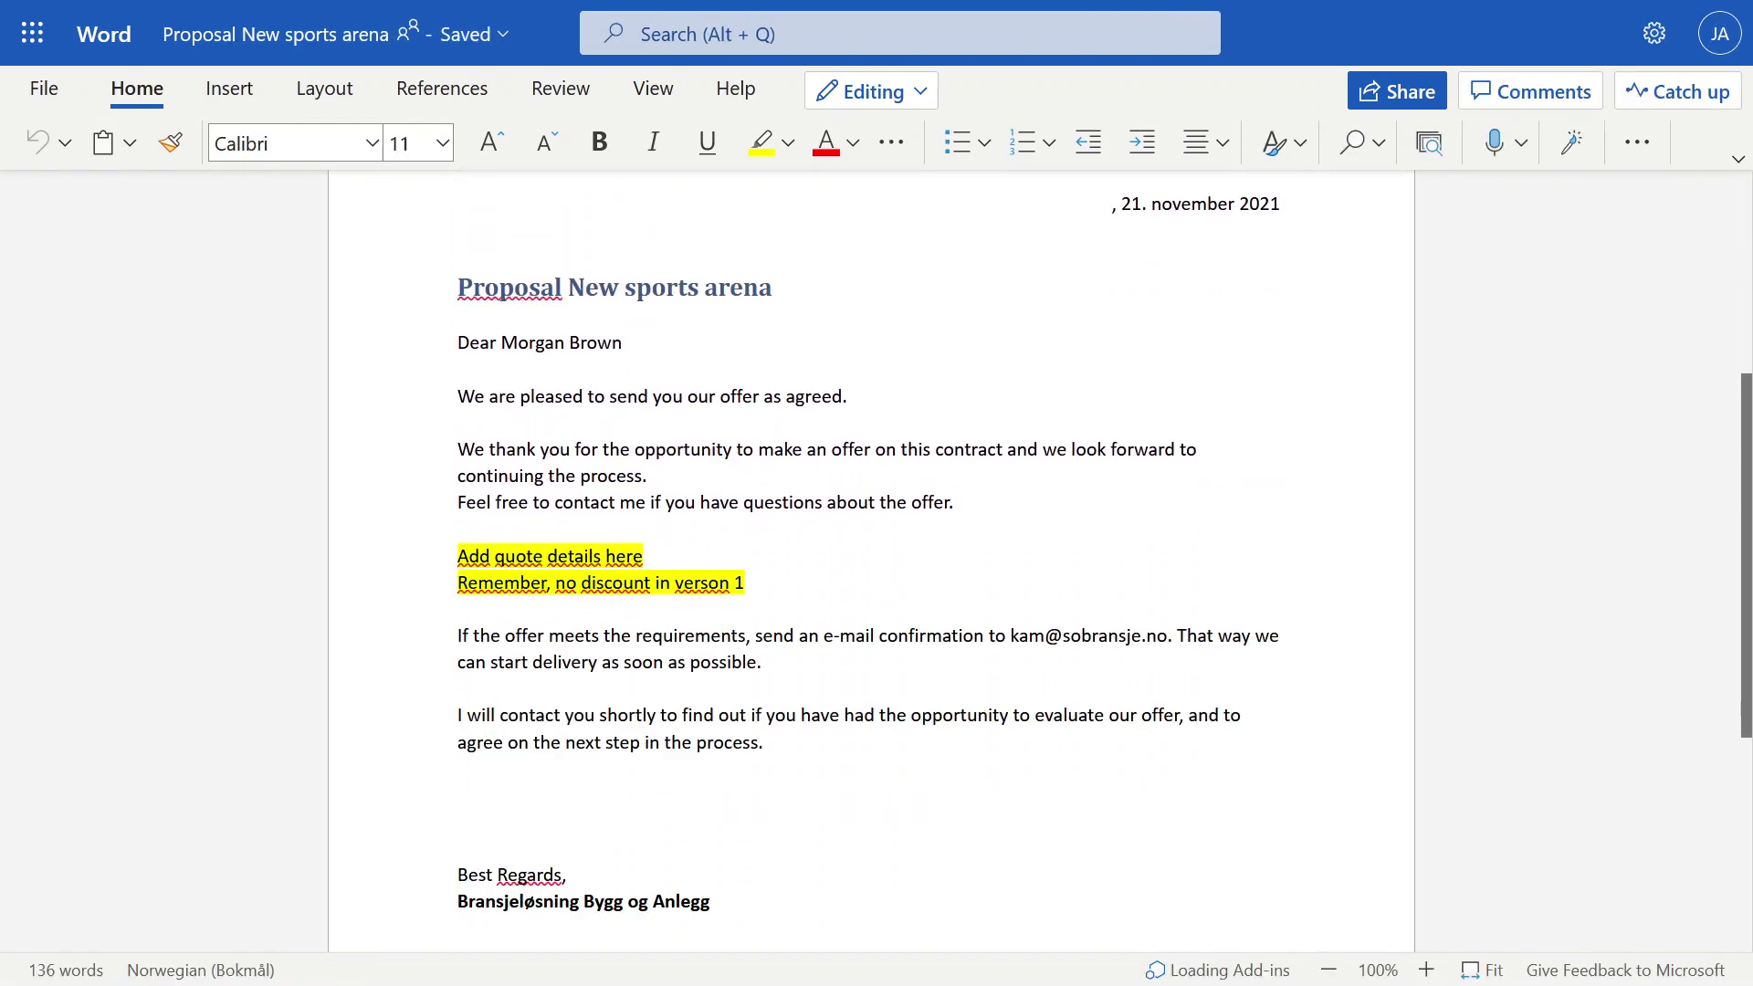
pyautogui.scroll(1, 872, 548)
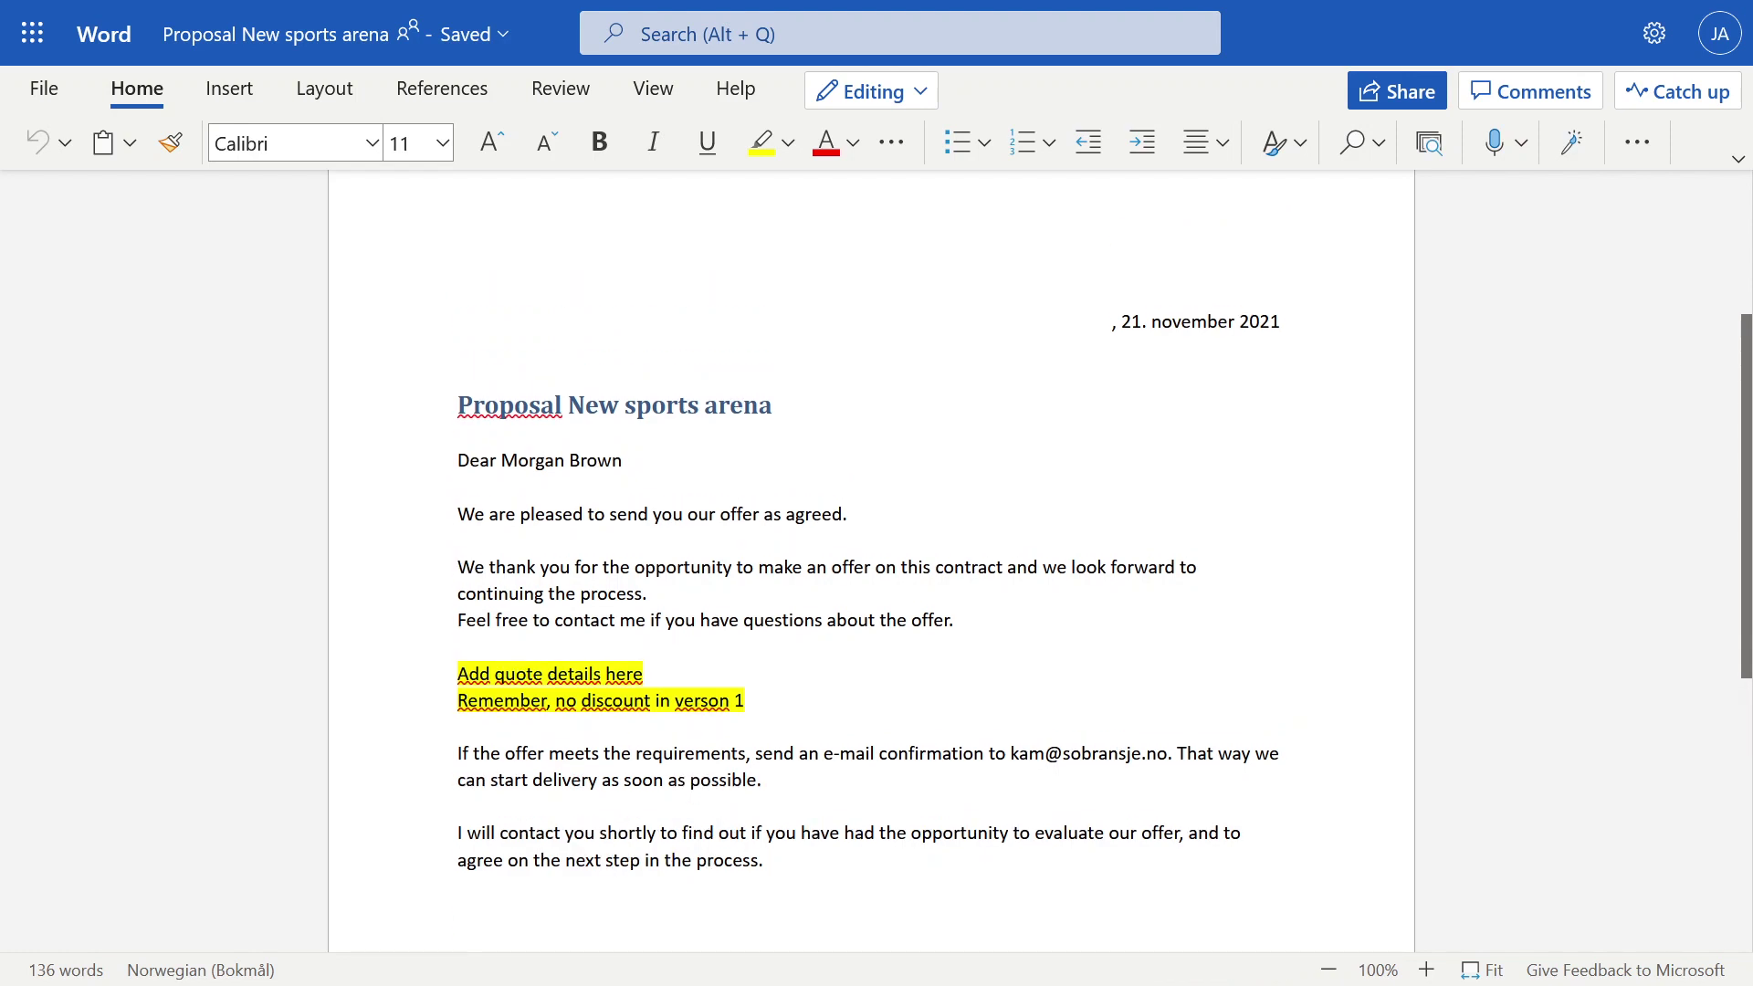